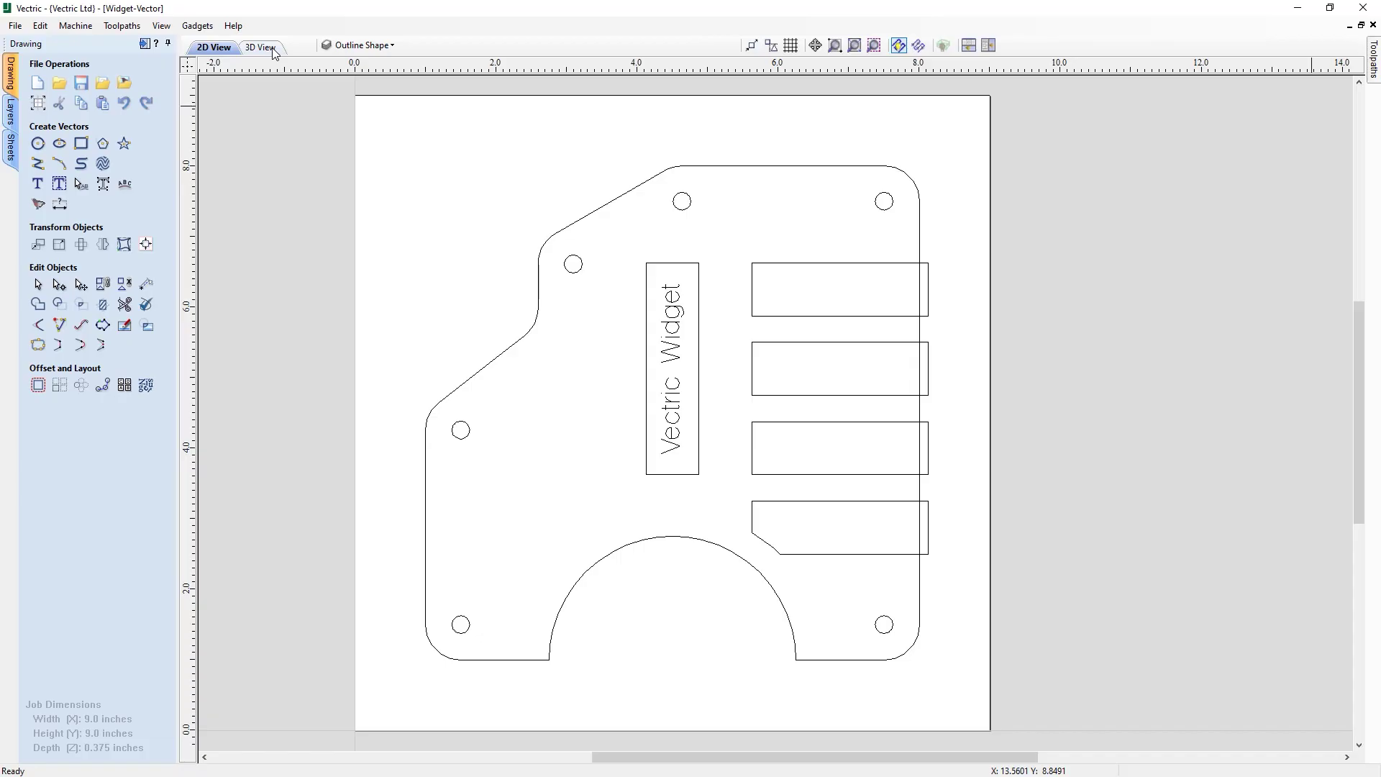
Step: Preview all toolpaths of the widget in 3D, remove the waste material around it and close the preview
click(146, 45)
click(1201, 221)
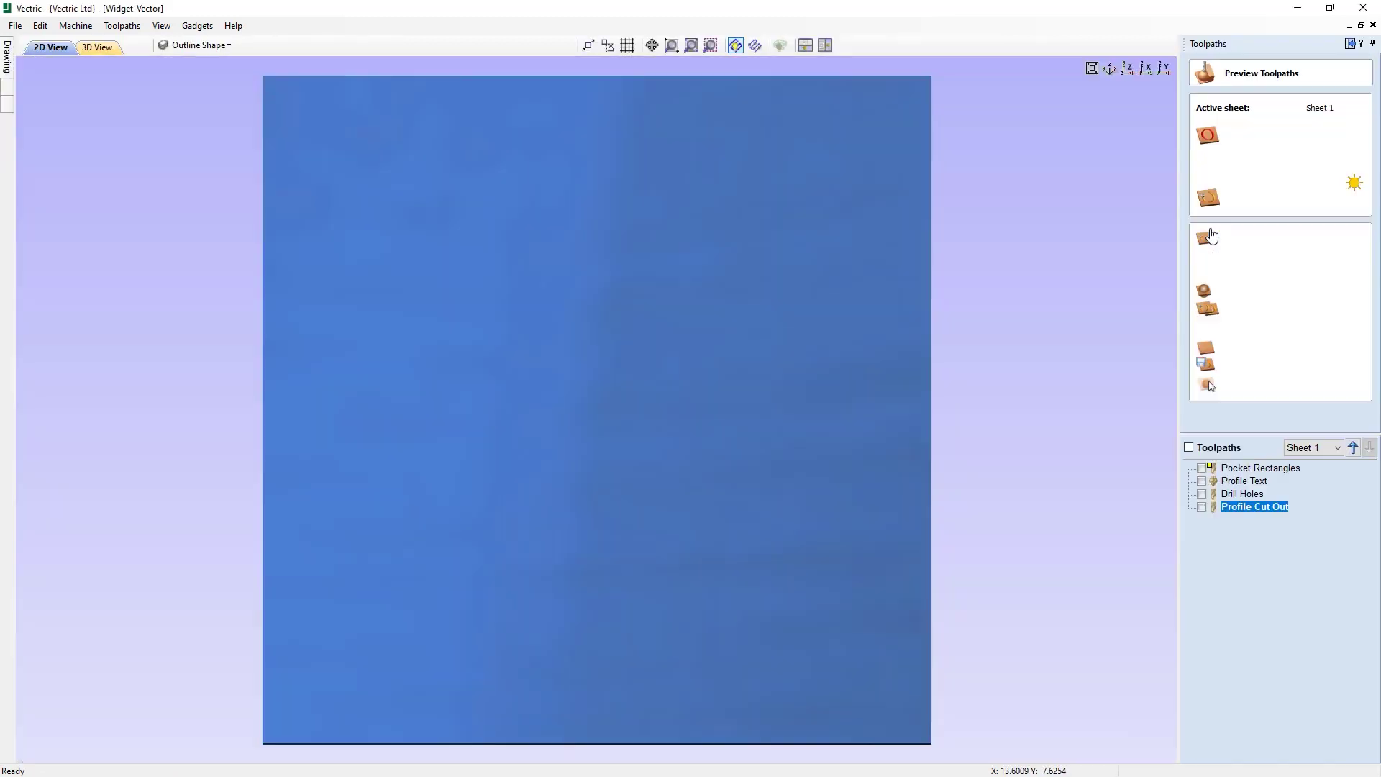
click(1301, 310)
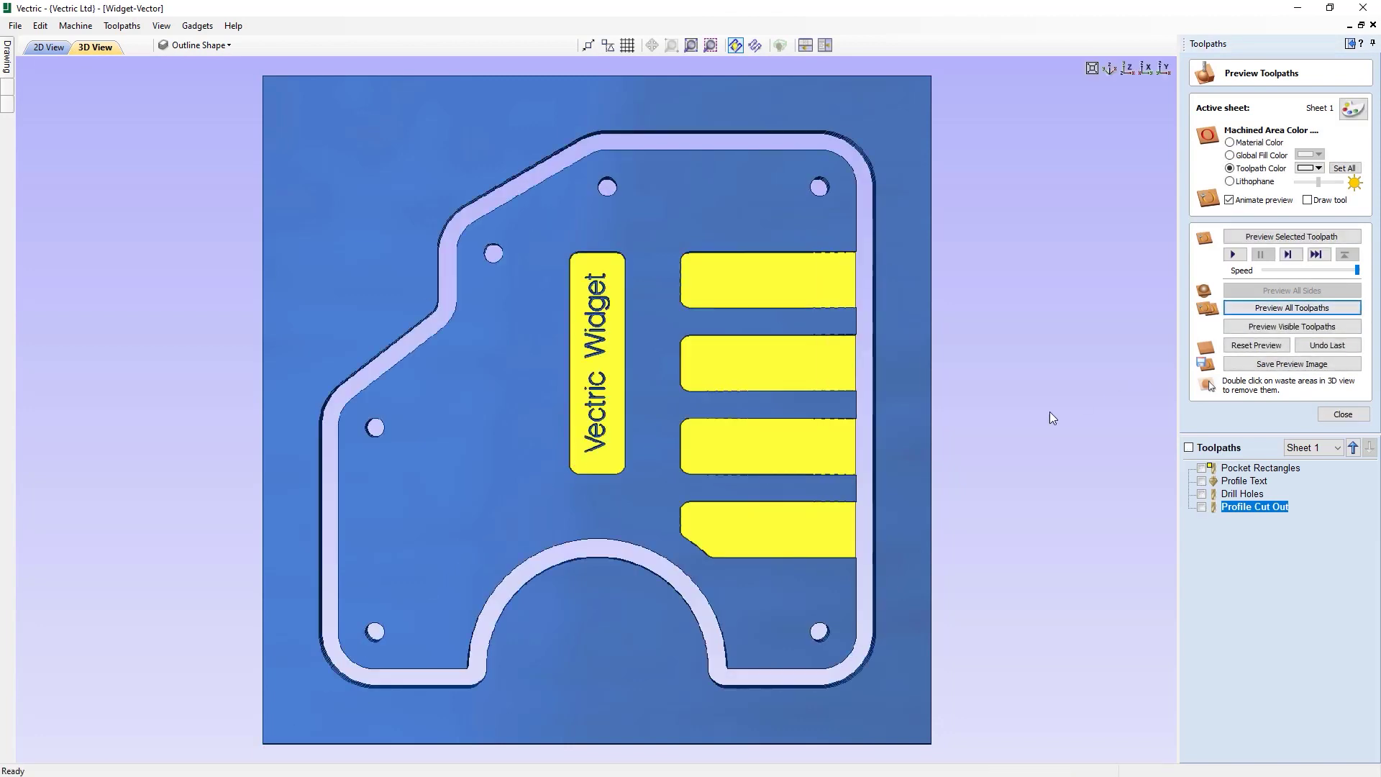
double_click(910, 460)
click(1343, 414)
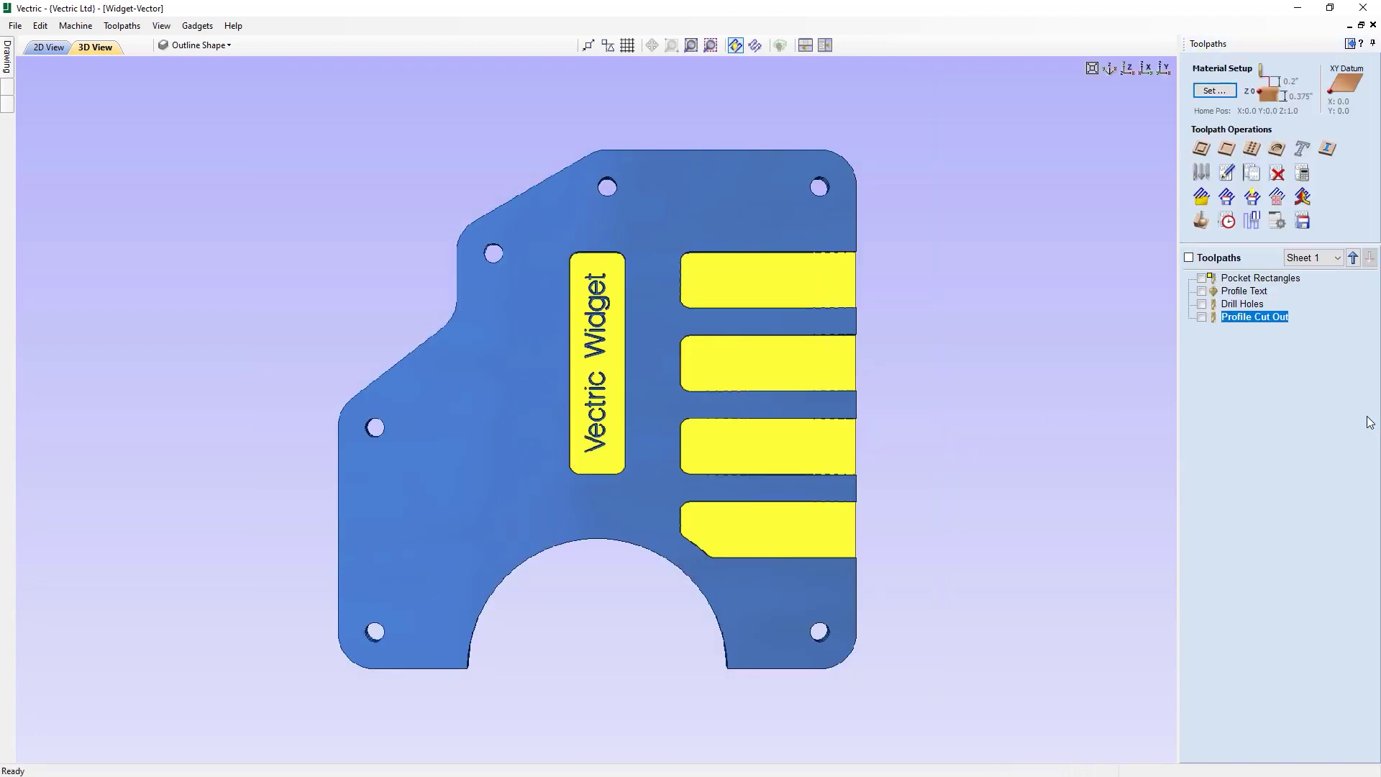
Step: Create the job setup sheet and review its job layout, material setup, toolpaths summary and individual toolpath sections
click(1276, 222)
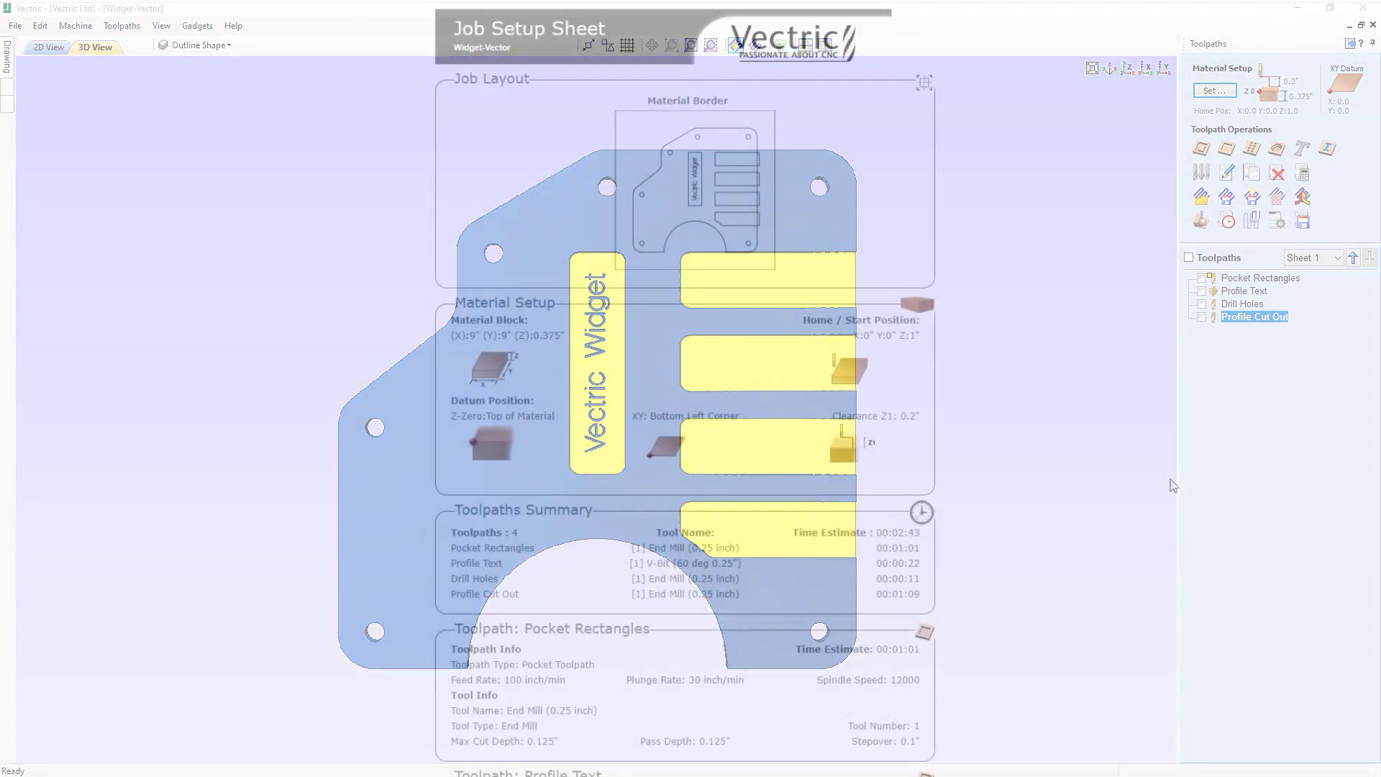
scroll(1170, 479, down, 5)
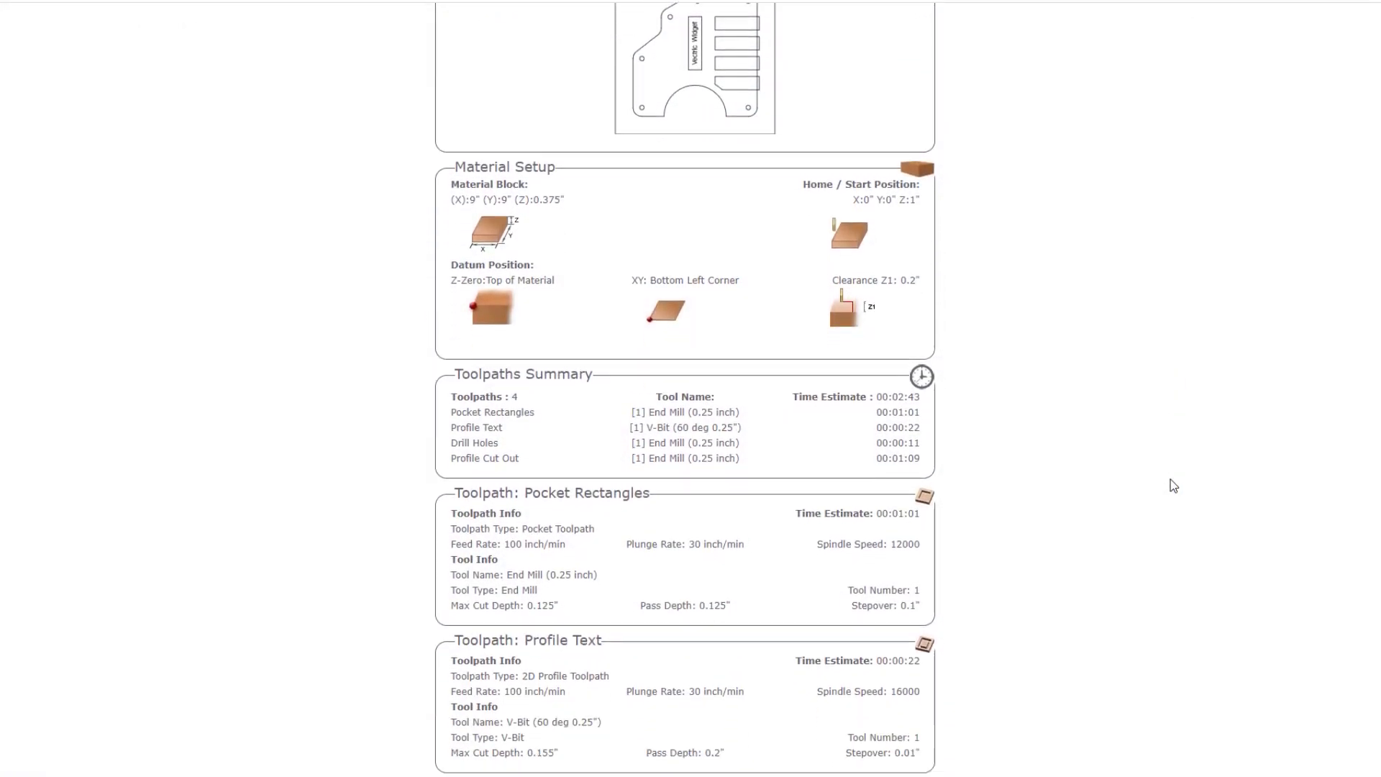
scroll(1170, 479, down, 2)
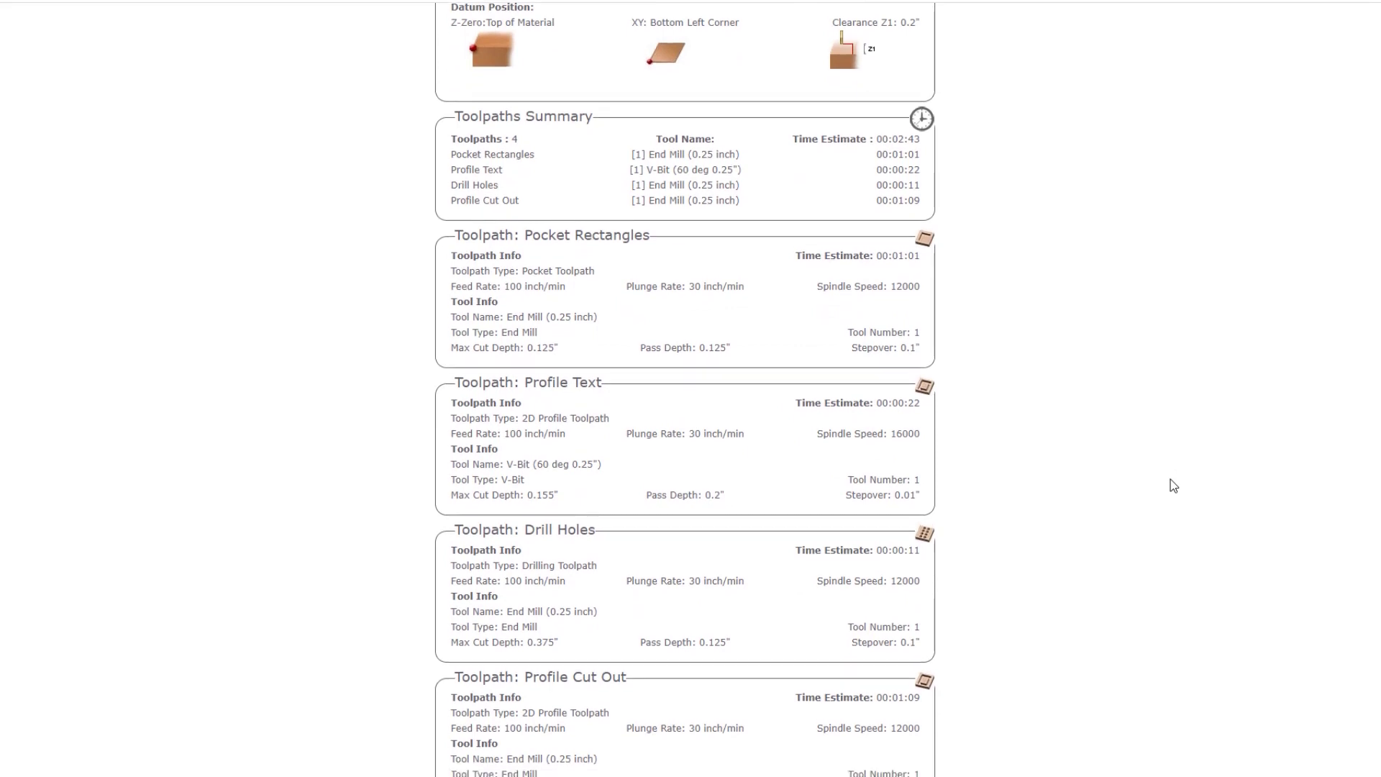
scroll(1171, 479, up, 4)
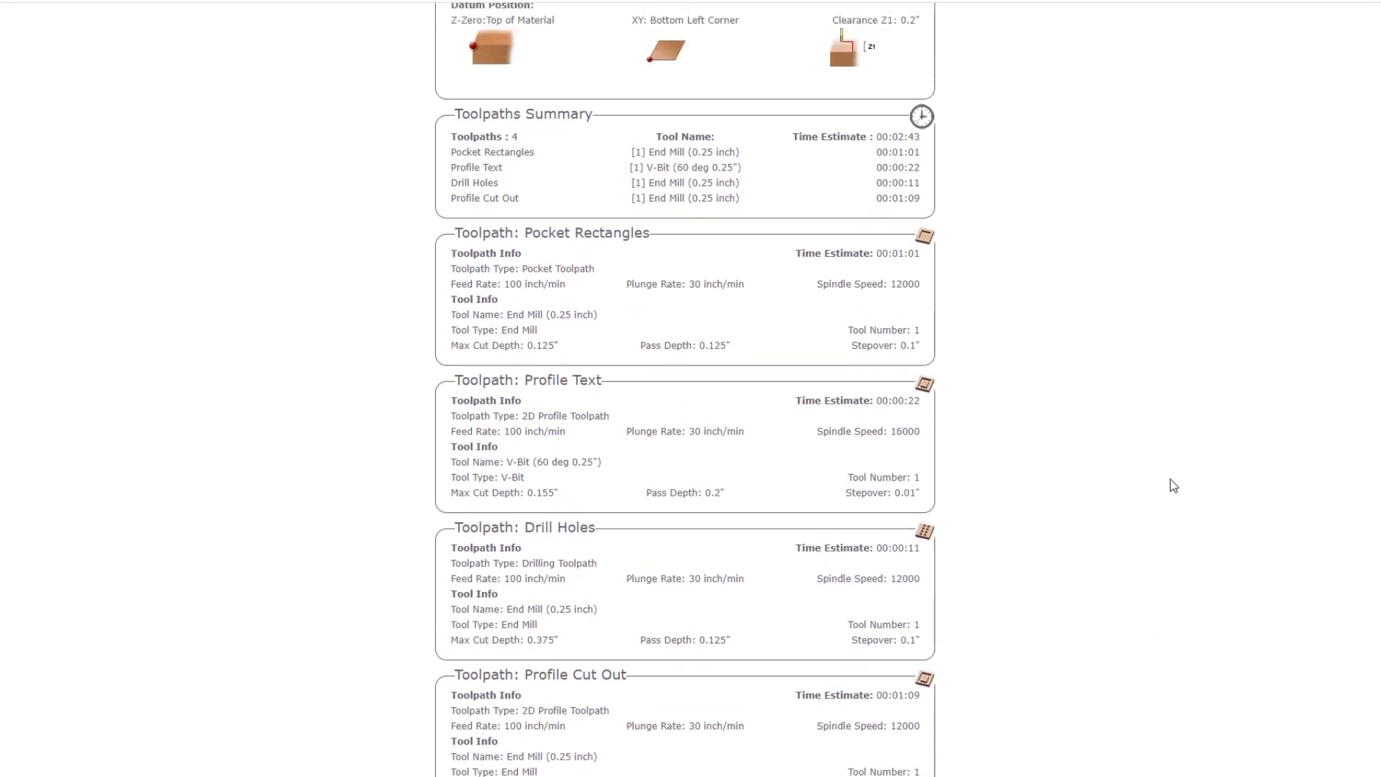
scroll(1171, 479, up, 2)
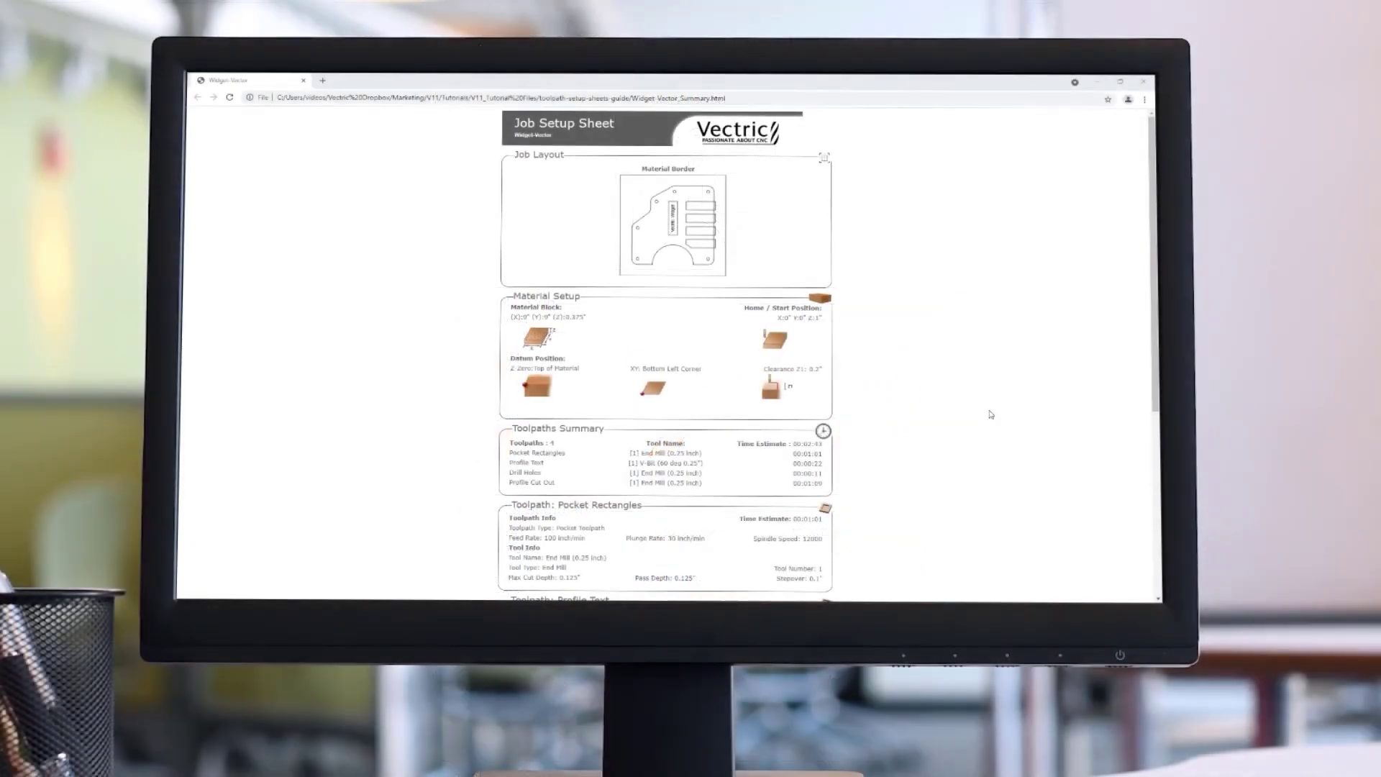
scroll(990, 414, down, 3)
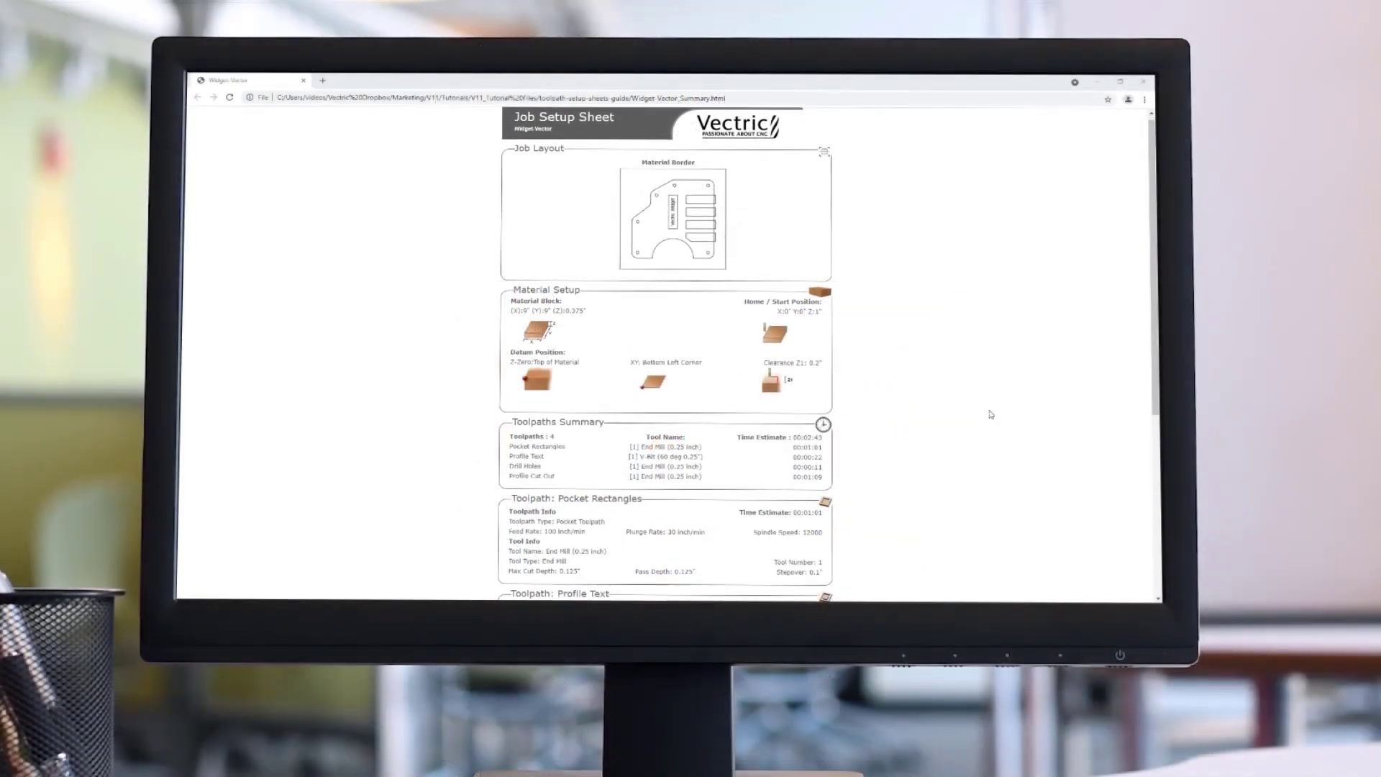
scroll(990, 414, down, 1)
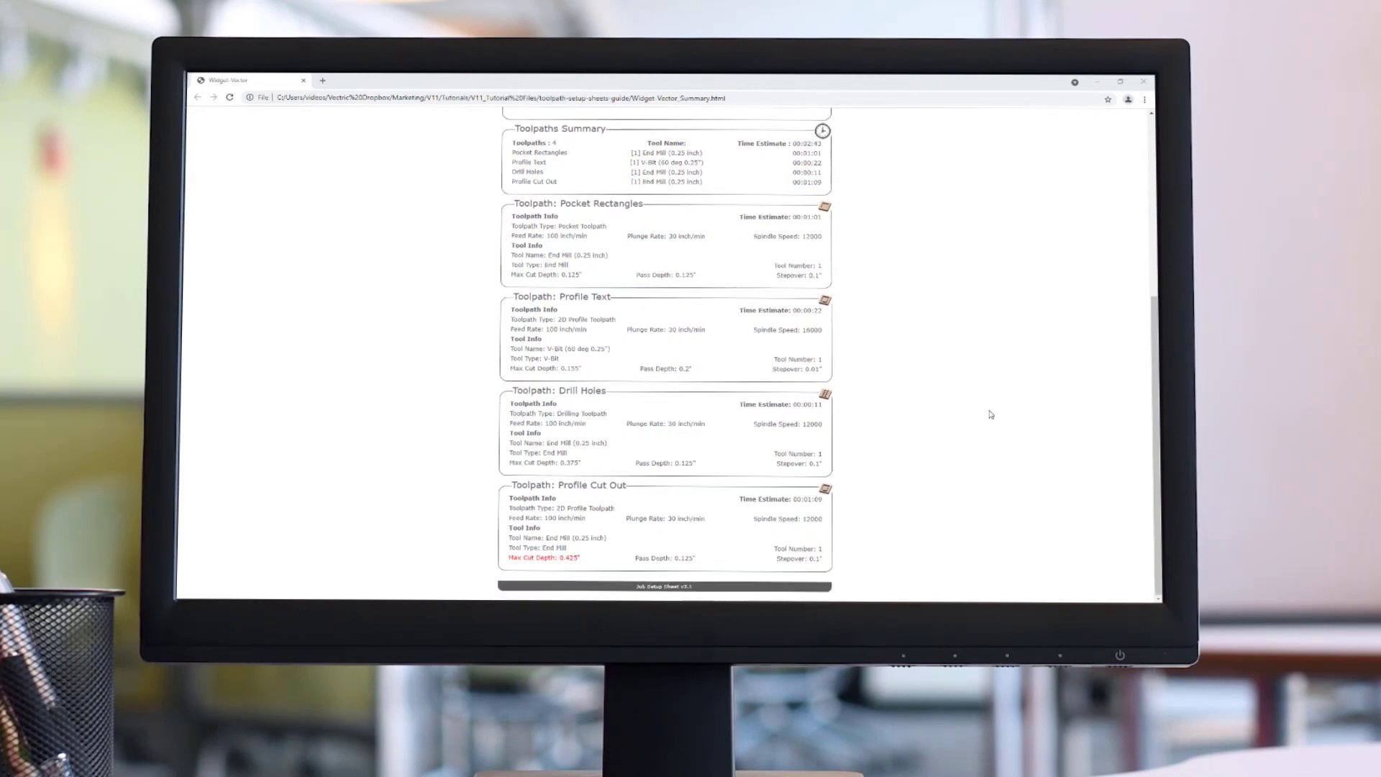
scroll(990, 414, up, 3)
scroll(990, 414, up, 2)
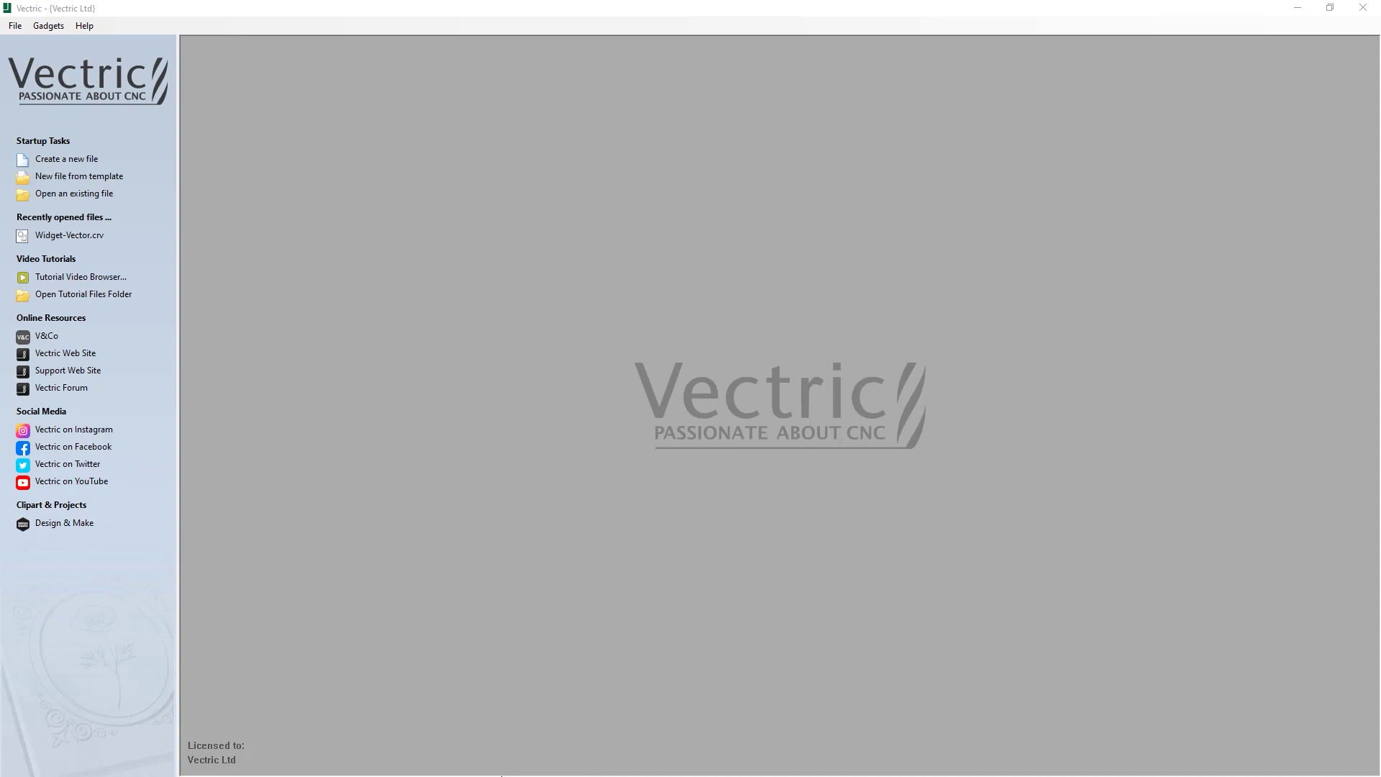
Step: Open the existing file Widget-Vector.crv from the toolpath-setup-sheets-guide folder
click(90, 194)
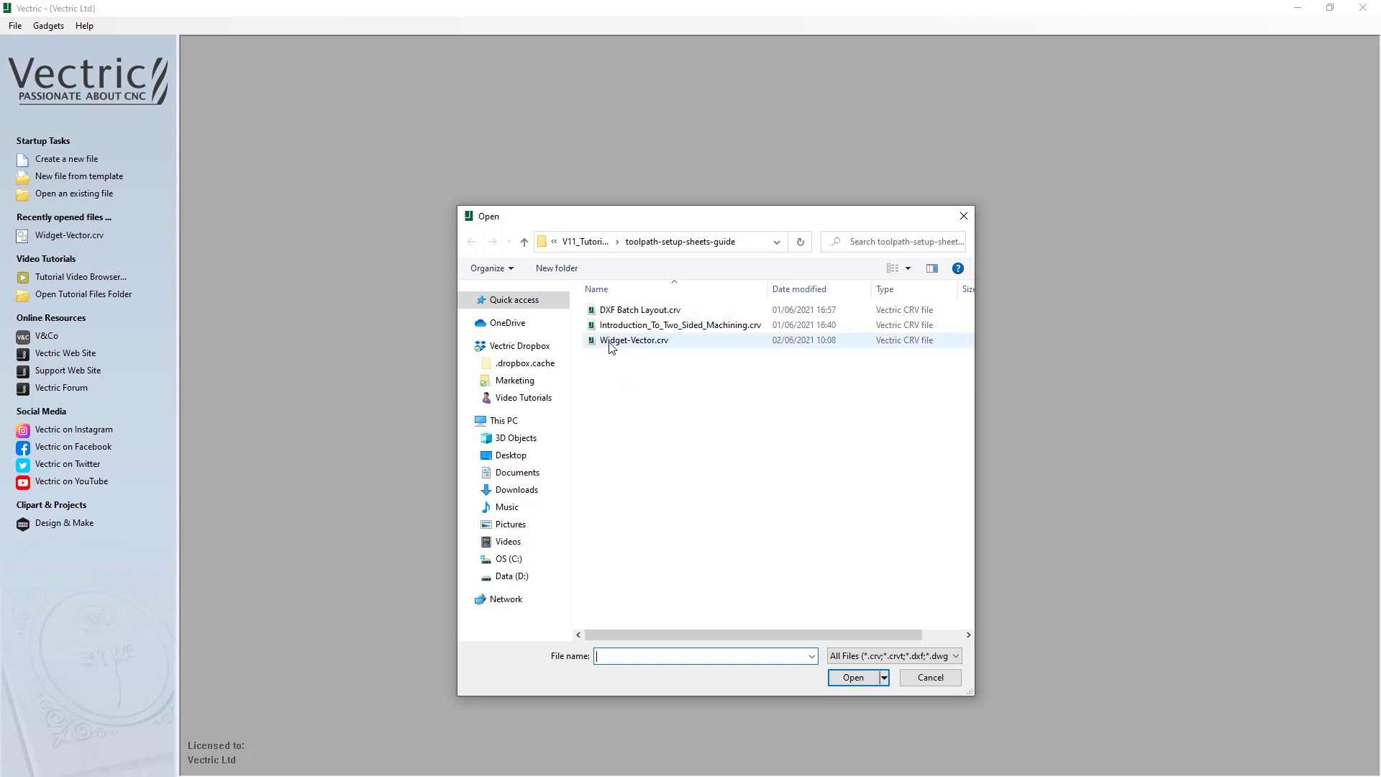
click(645, 344)
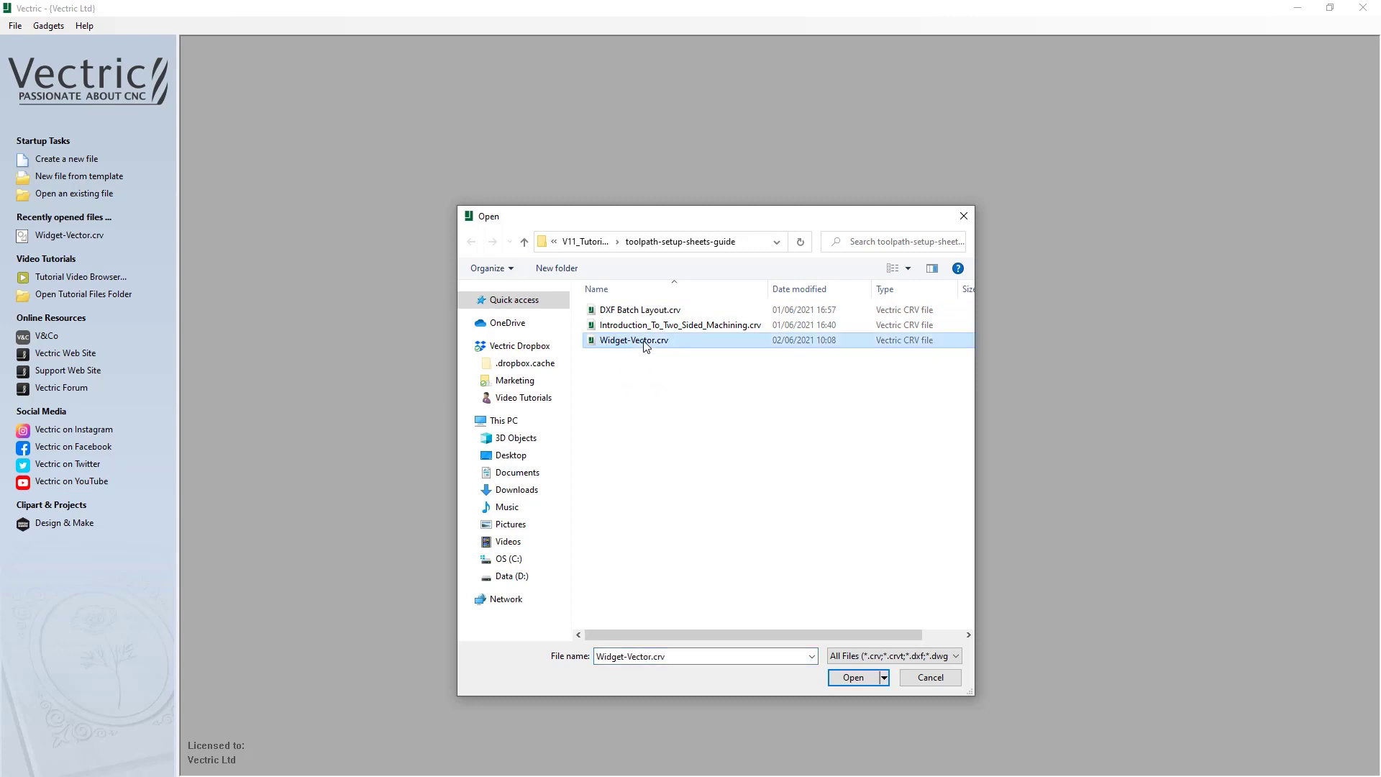
click(861, 683)
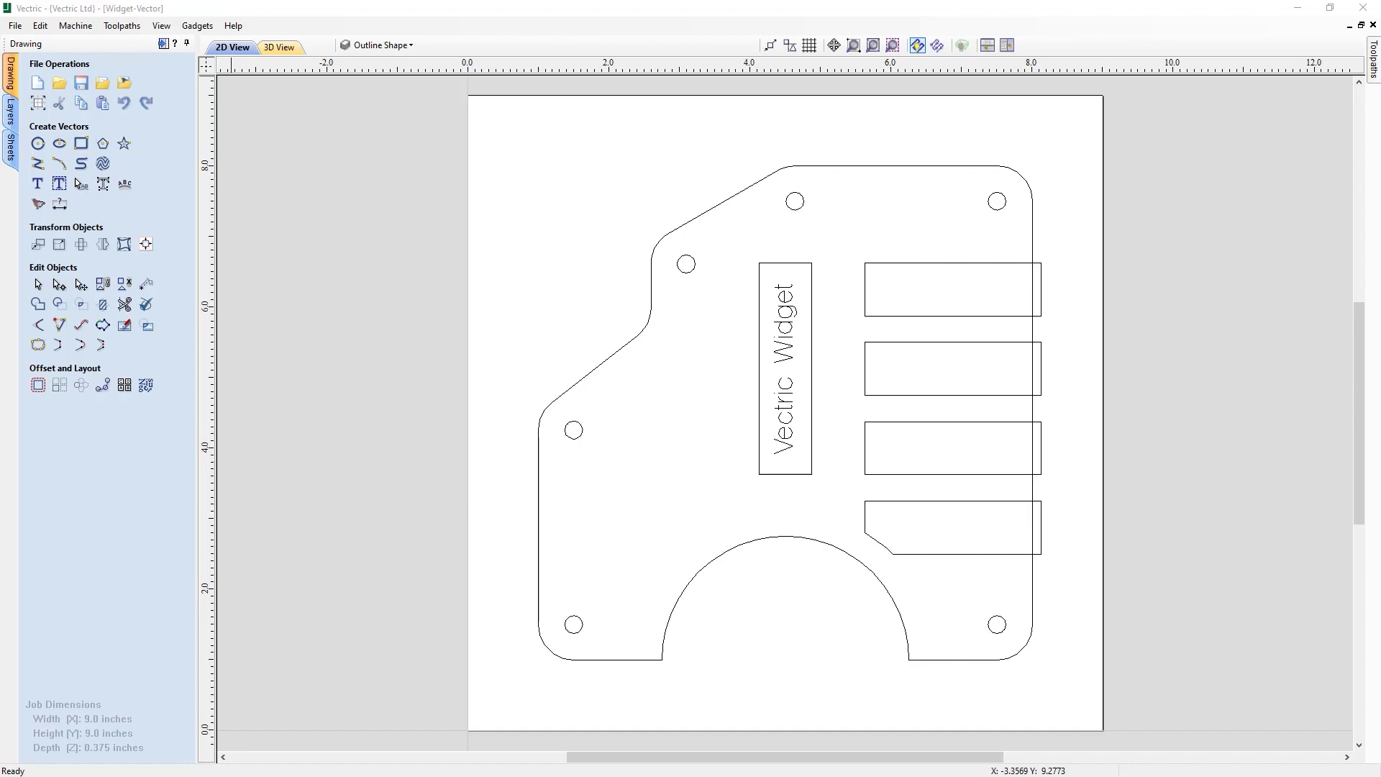
Step: Examine which vectors belong to the Outline Shape, Recess Rectangles and Text layers by toggling each layer's visibility off and on
click(12, 112)
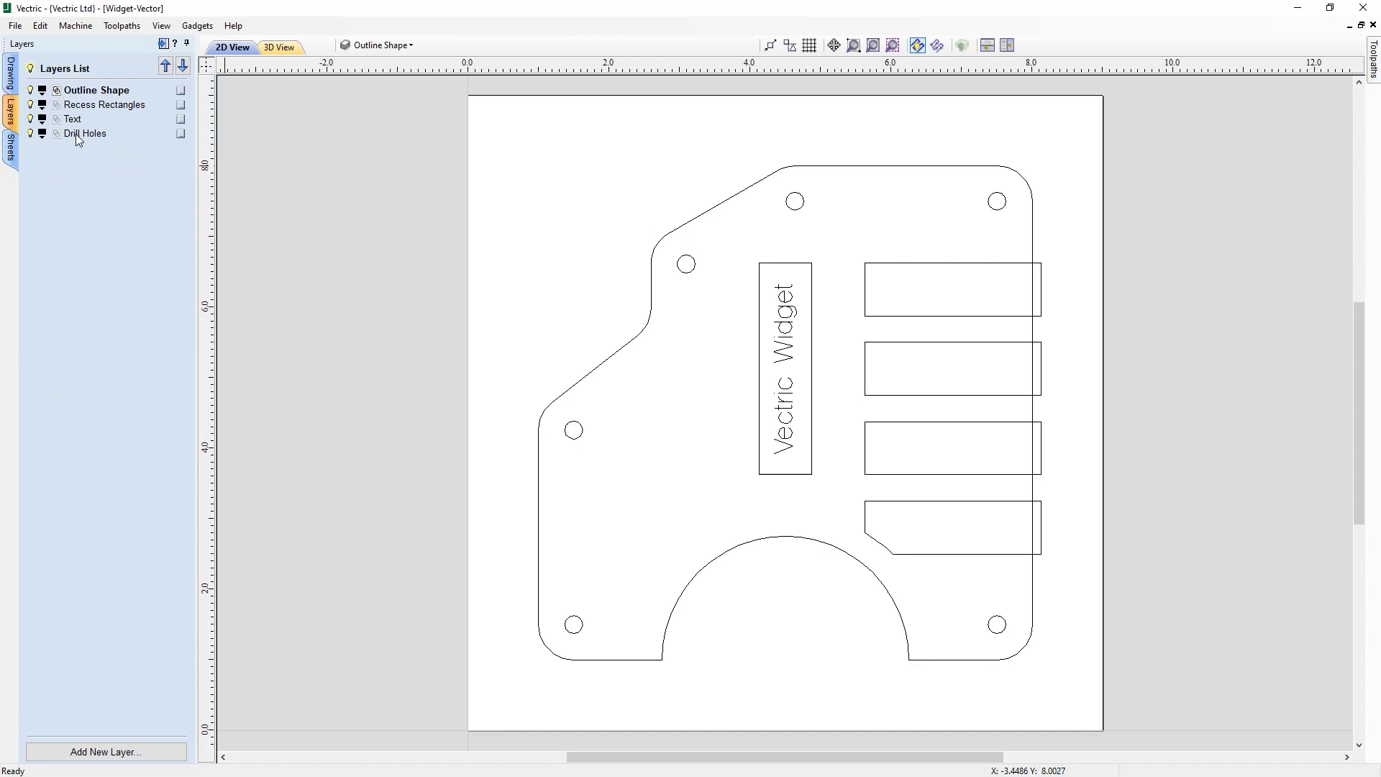
click(31, 91)
click(30, 91)
click(30, 106)
click(30, 106)
click(32, 120)
click(32, 121)
Step: Keep the toolpath operations permanently displayed, then review and accept the material setup of Sheet 1
click(1374, 58)
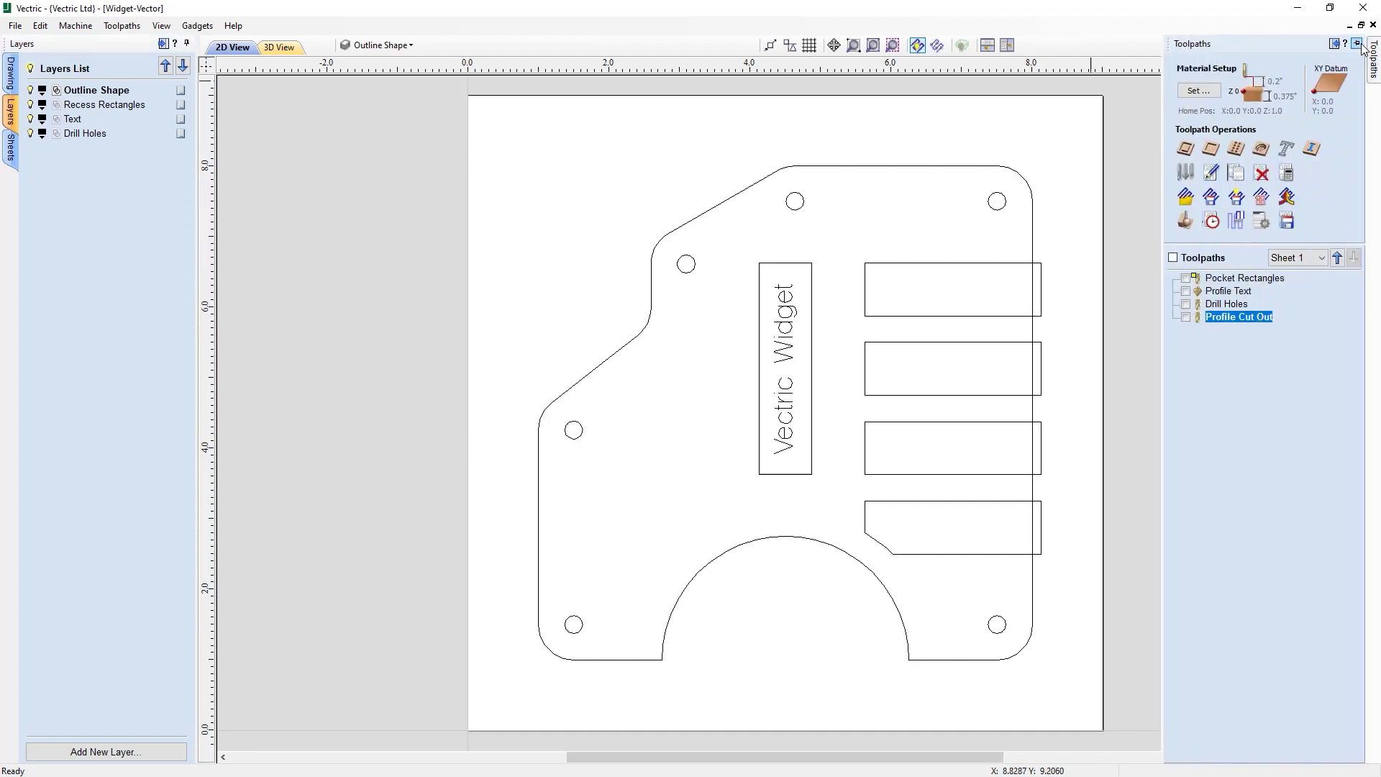
click(1358, 44)
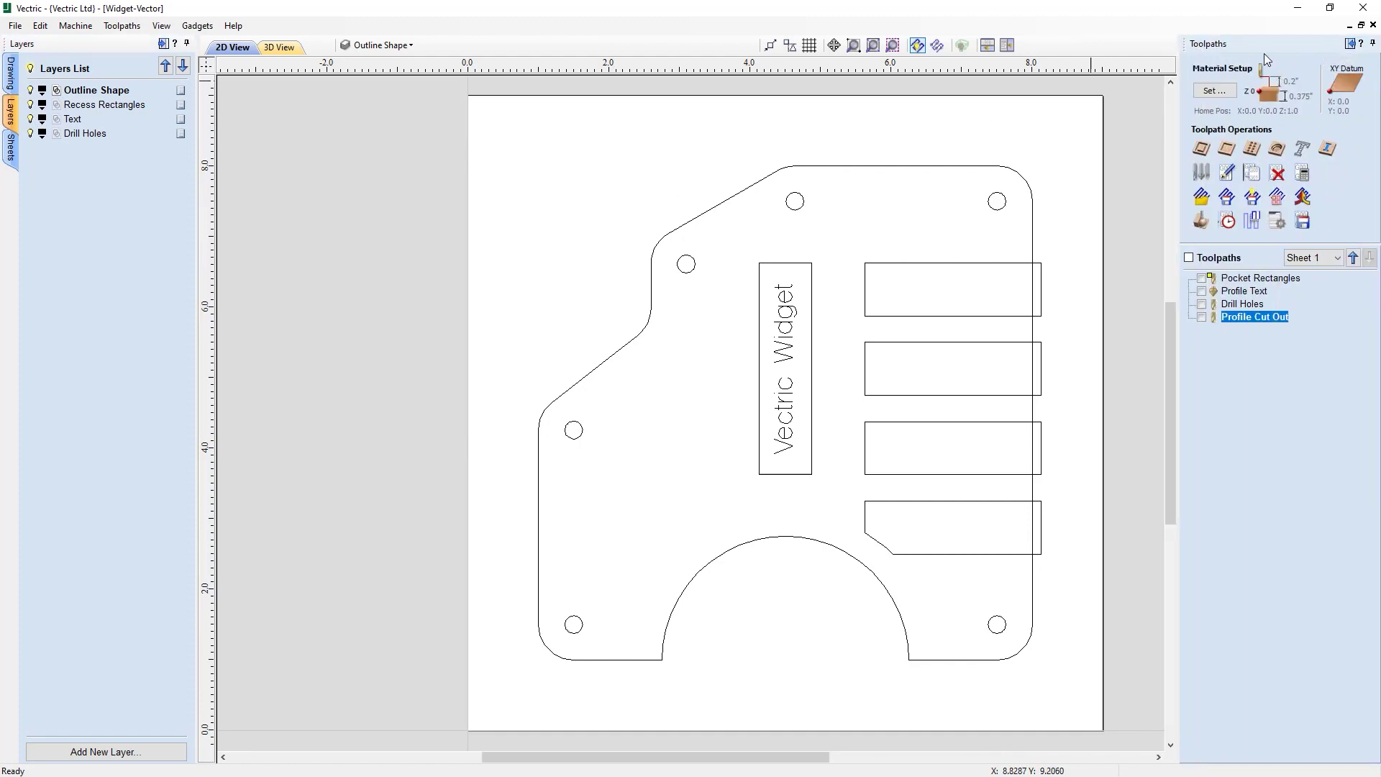
click(1213, 91)
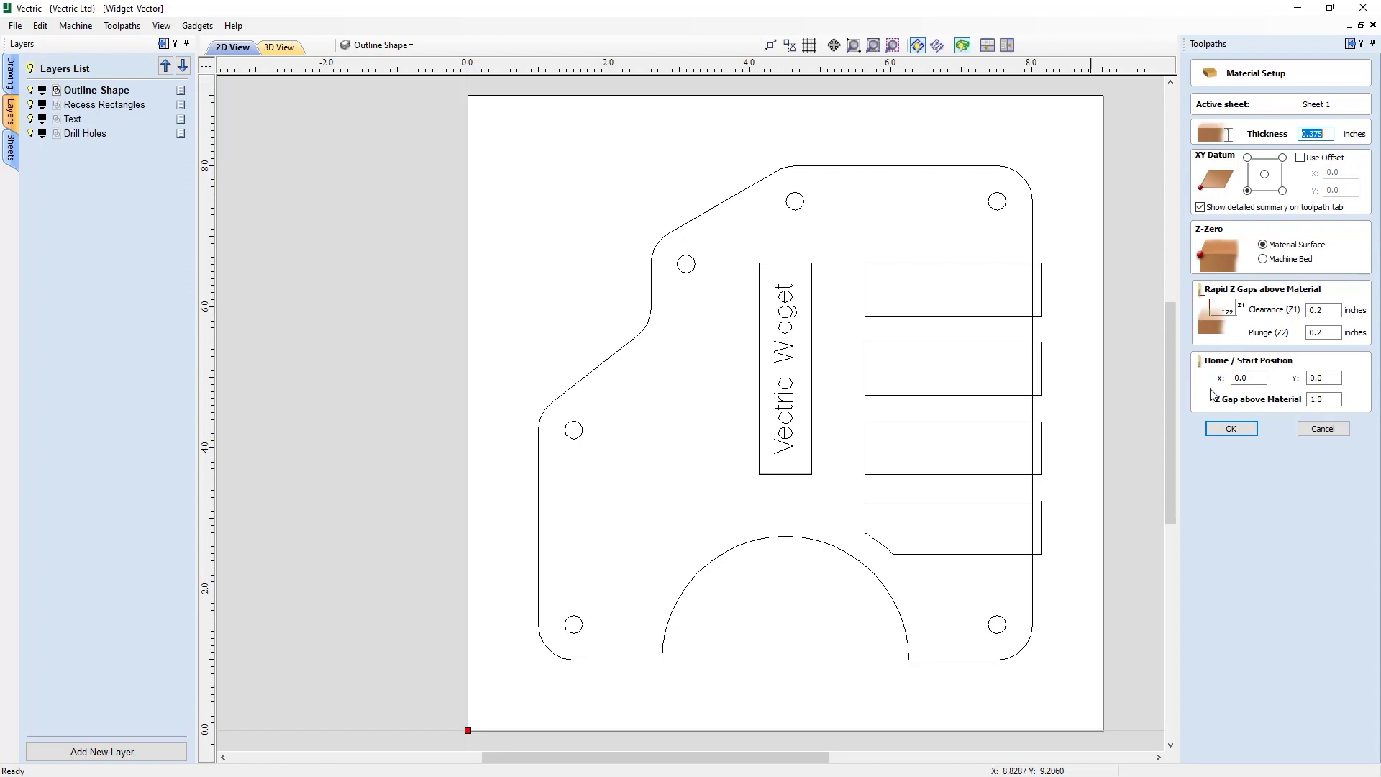
click(1229, 429)
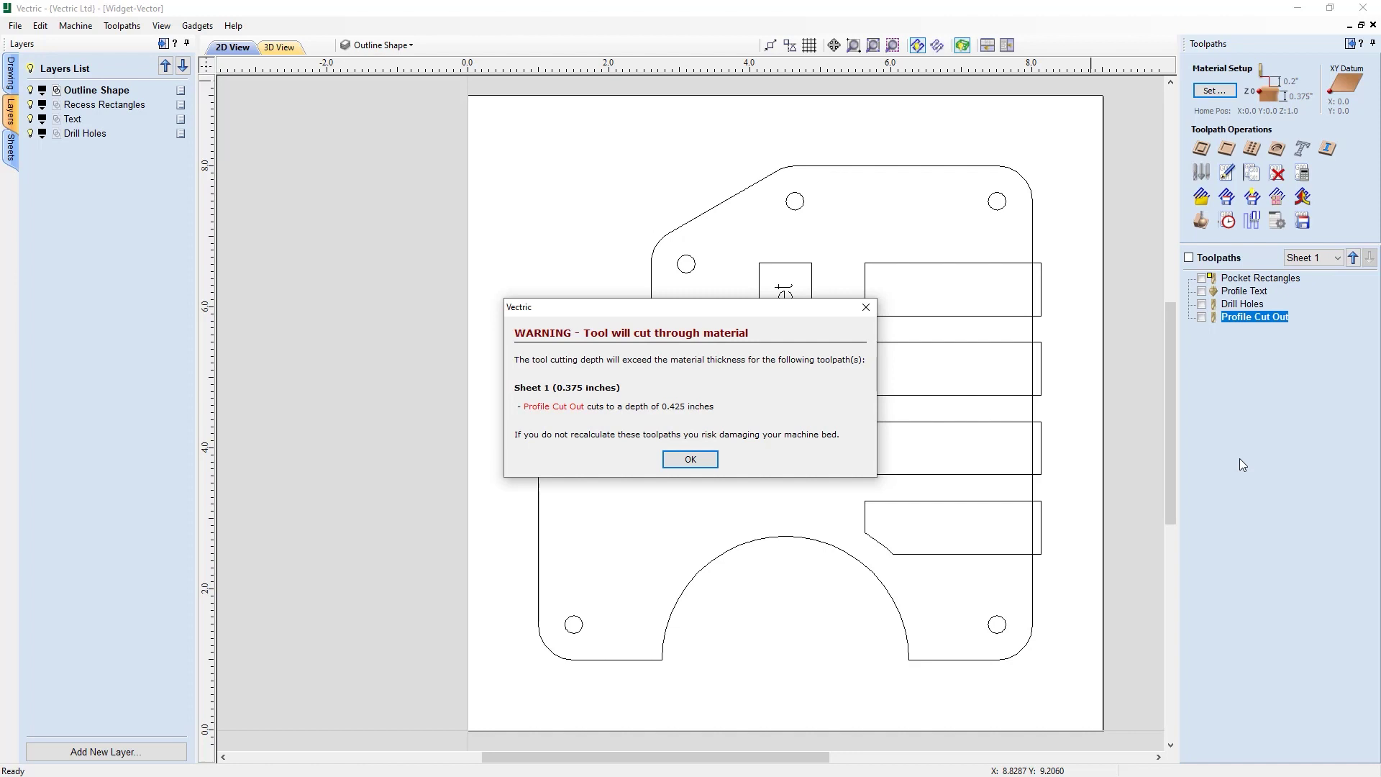
click(695, 460)
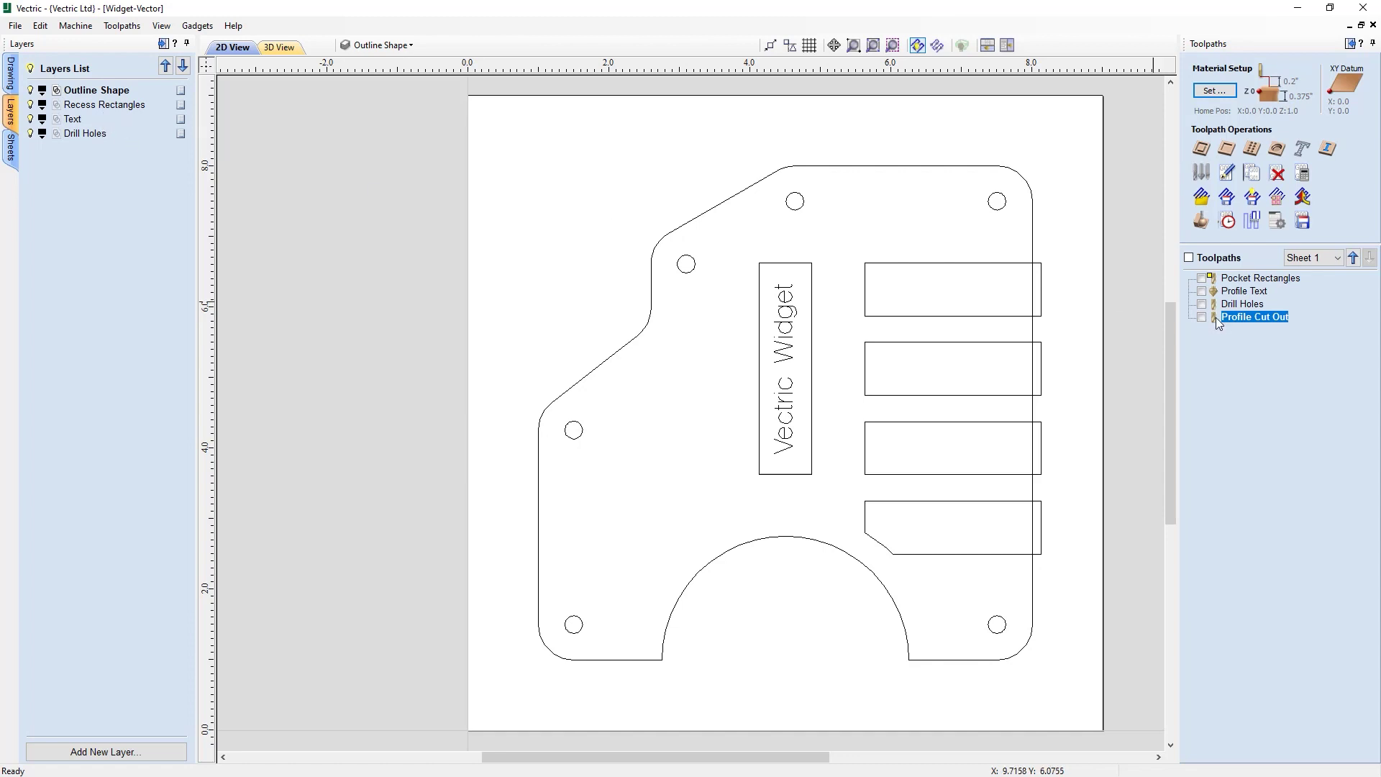
Step: Arrange the 2D and 3D views side by side and show only the Recess Rectangles layer
mouse_move(1217, 321)
click(1007, 46)
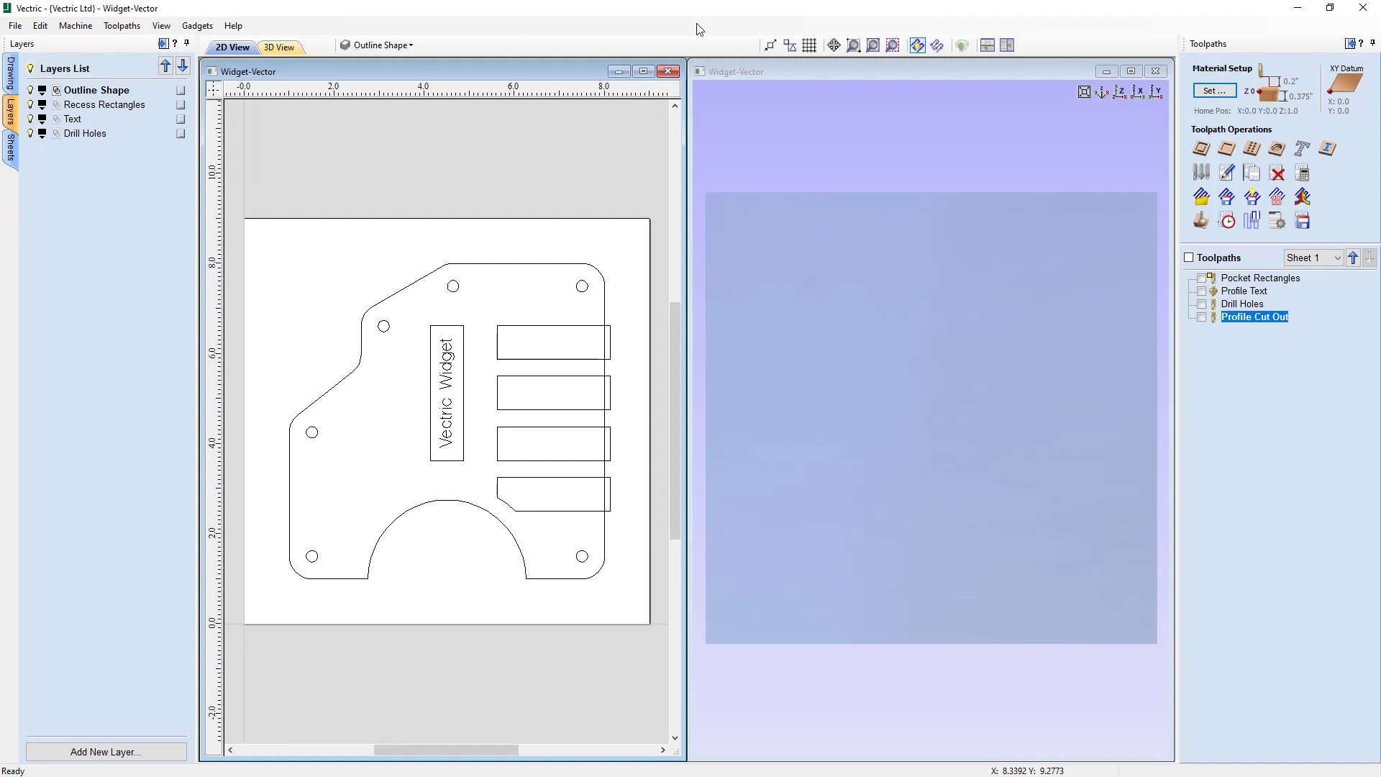
click(30, 69)
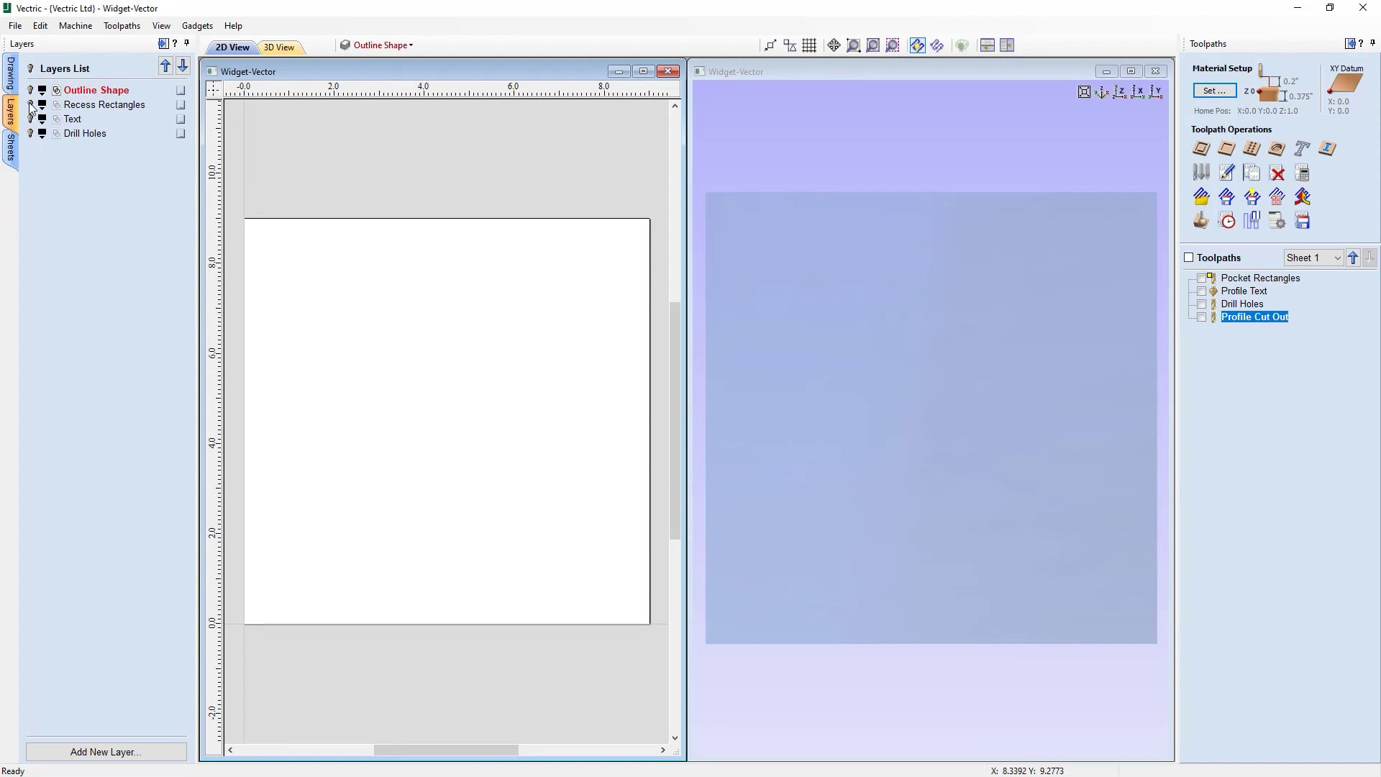
click(31, 105)
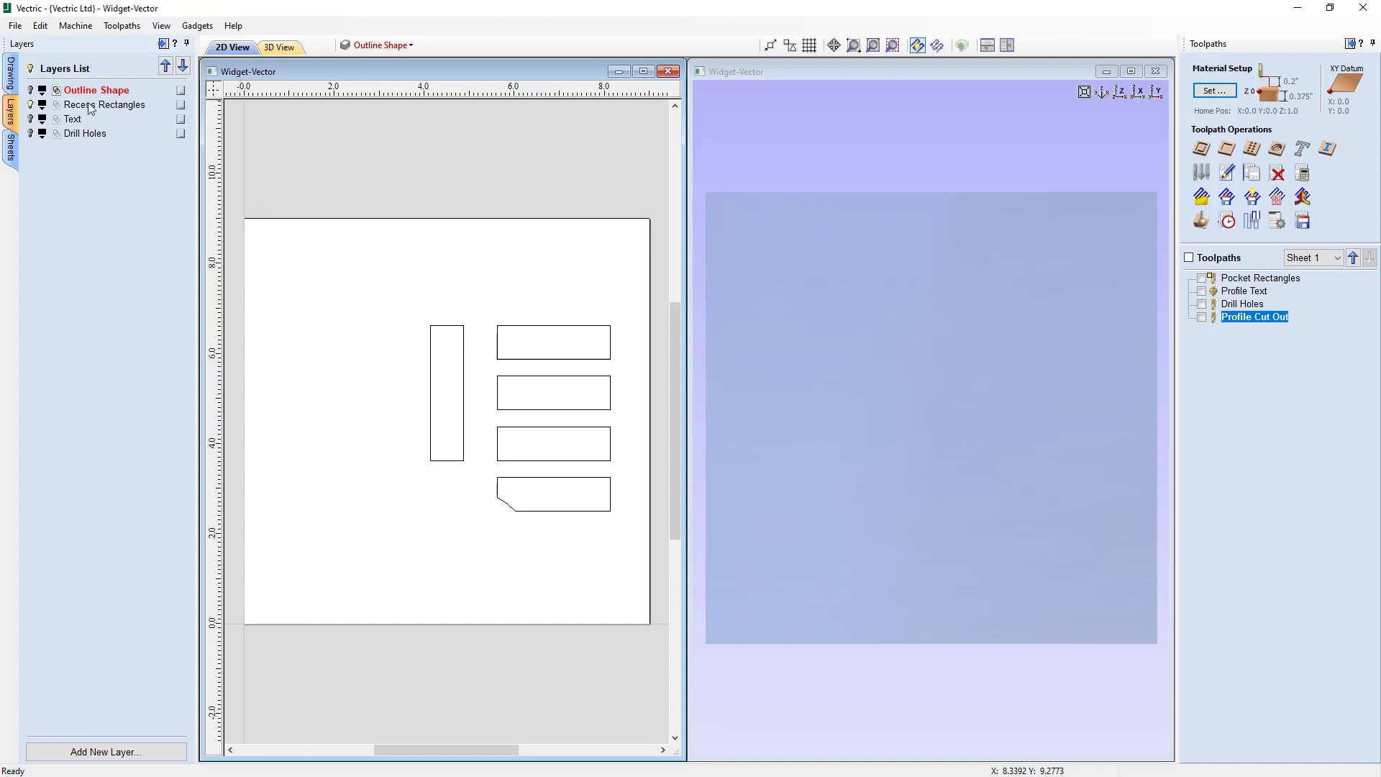
Step: Make the Pocket Rectangles toolpath visible and preview its cut in the 3D view
click(1202, 279)
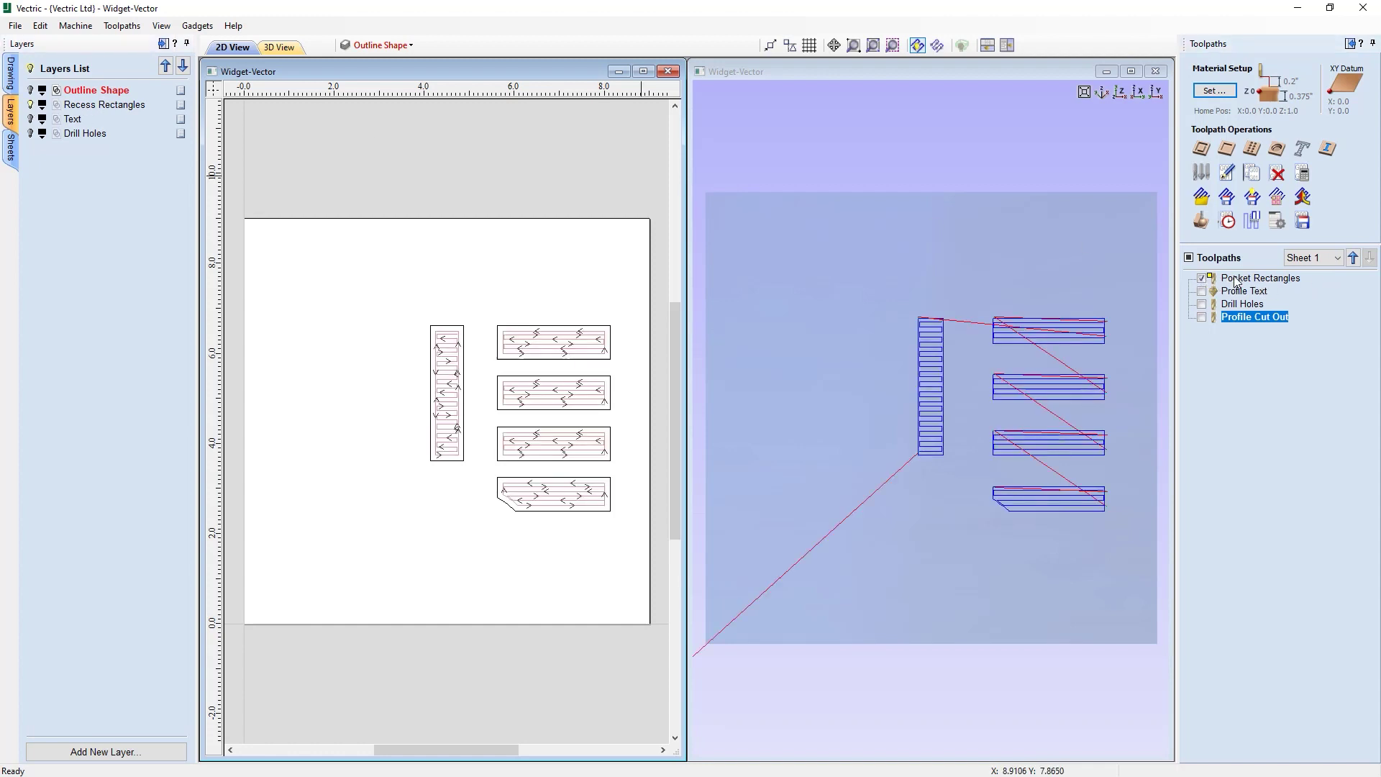
click(1200, 220)
click(1292, 326)
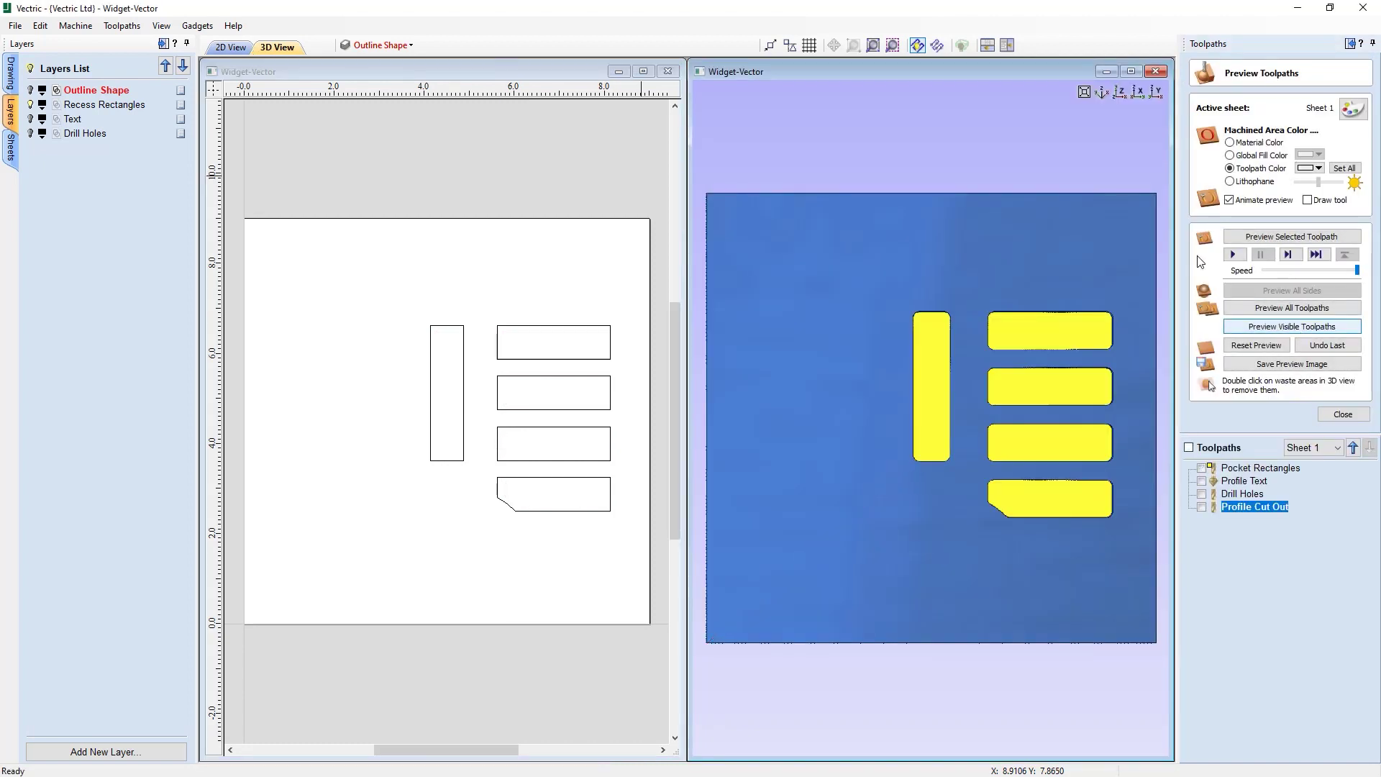
Step: Show only the Text layer and preview the Profile Text toolpath in the 3D view
click(31, 118)
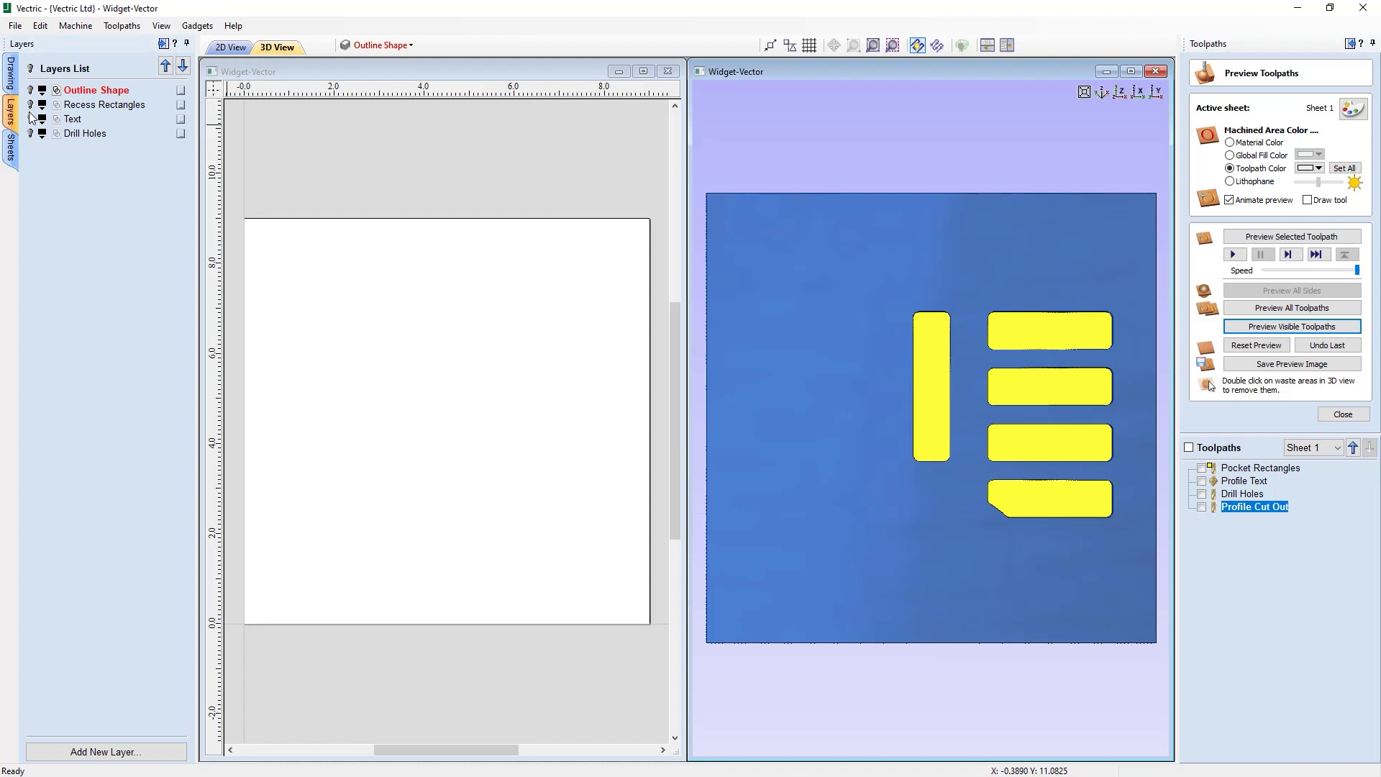
click(31, 118)
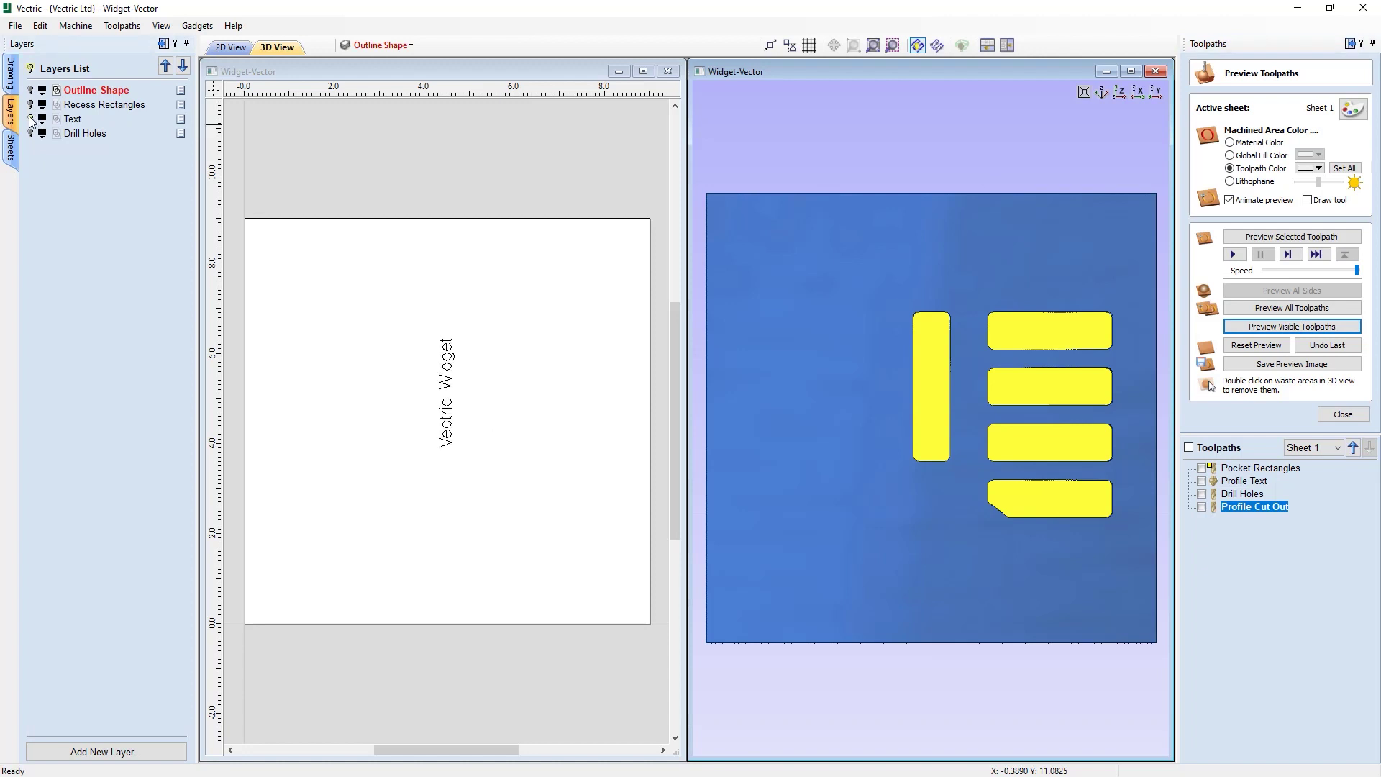
click(1202, 480)
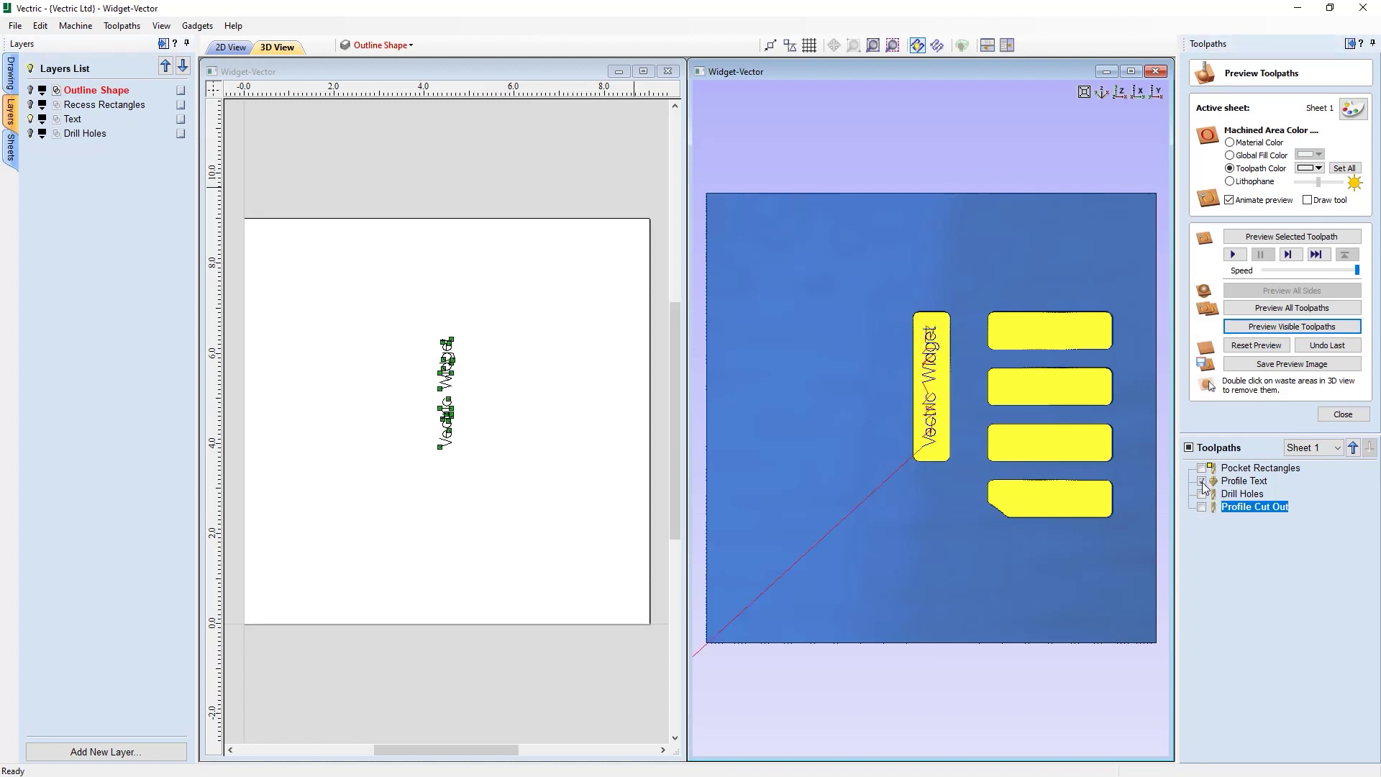
click(1273, 328)
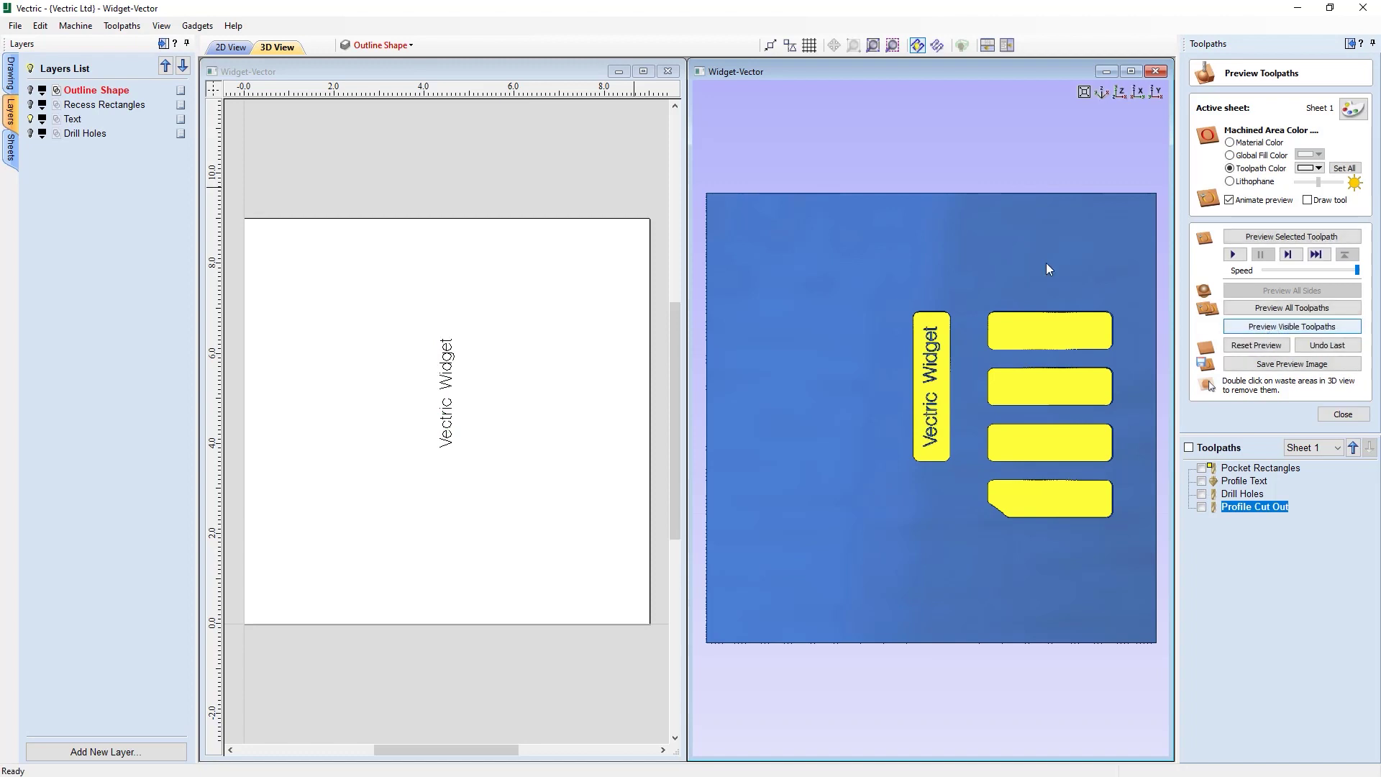
Step: Show only the Drill Holes layer and preview the Drill Holes toolpath in the 3D view
click(30, 119)
click(30, 133)
click(1201, 494)
click(1262, 327)
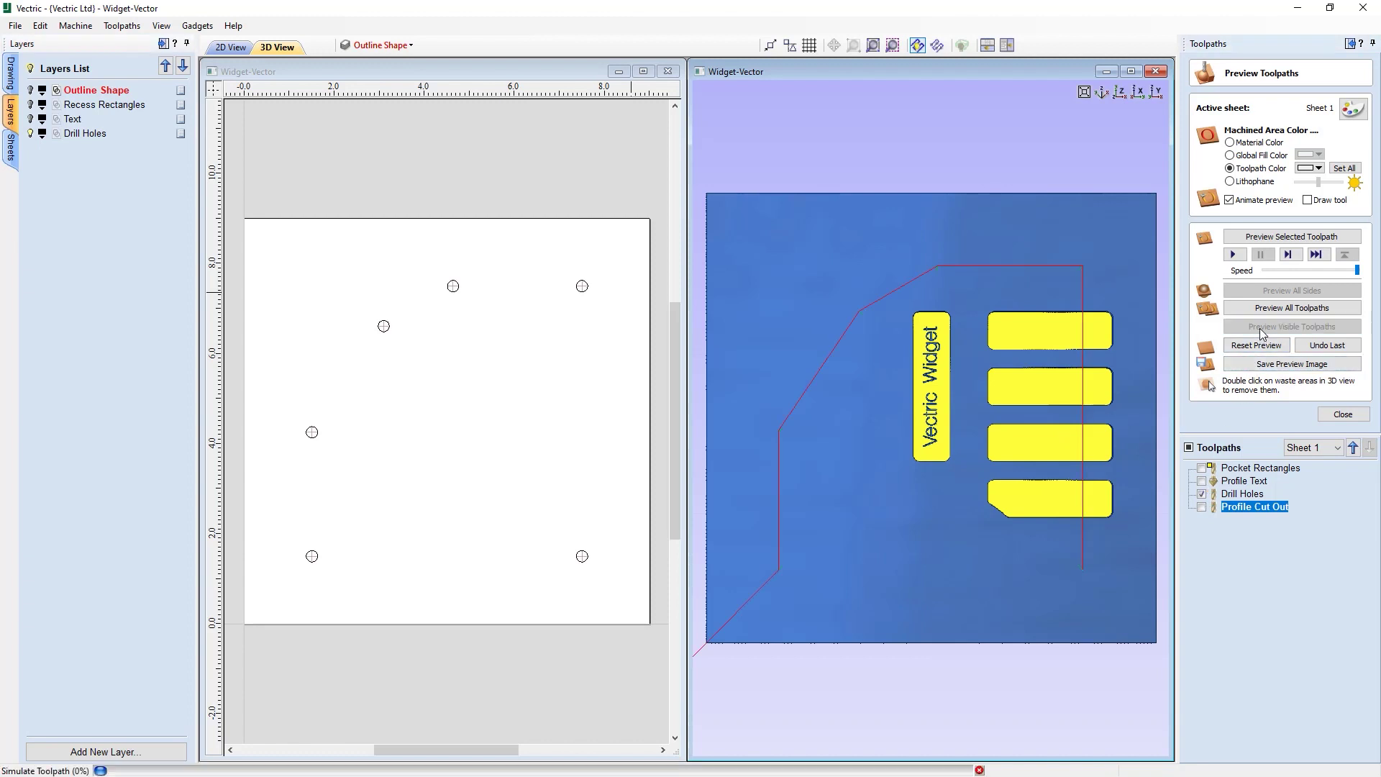
Step: Preview the Profile Cut Out toolpath with only the Outline Shape layer shown, and remove the surrounding waste material from the 3D preview
click(30, 133)
click(30, 90)
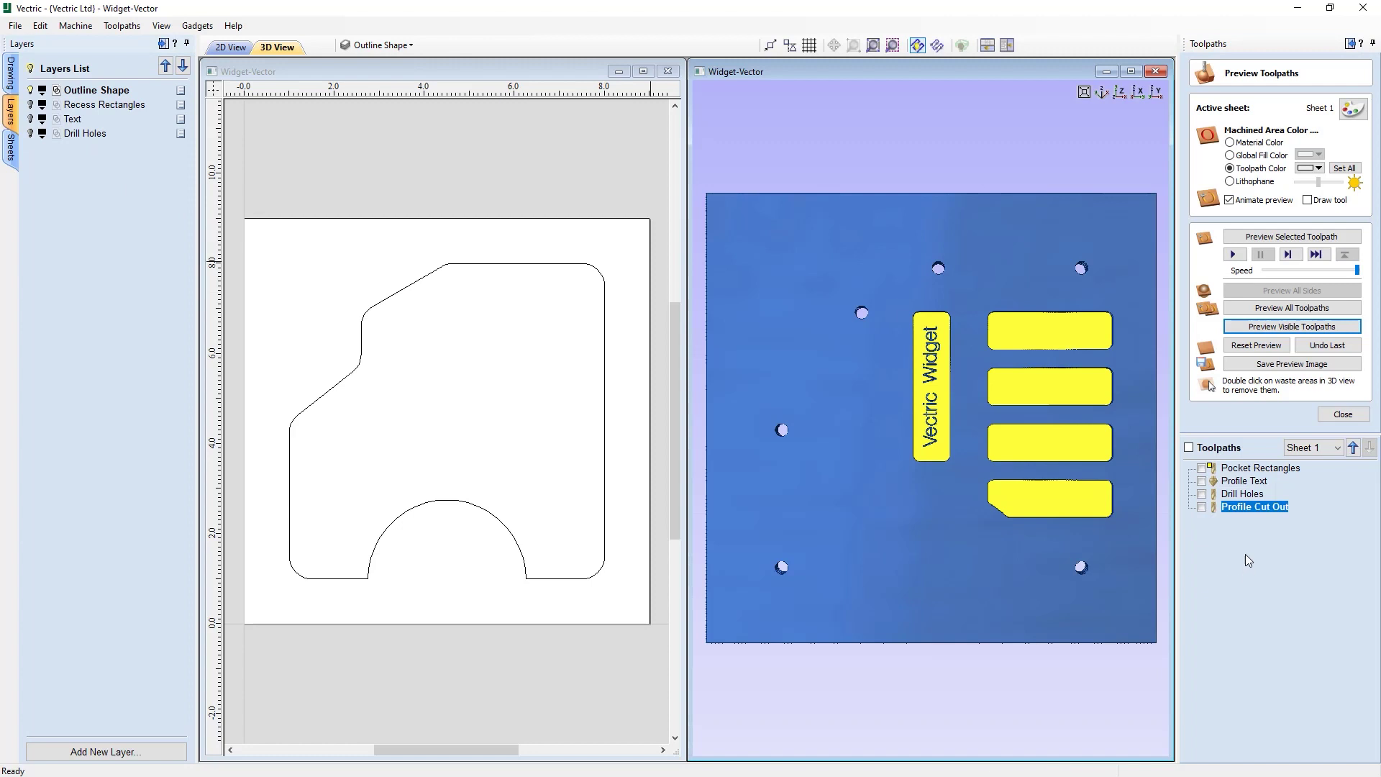
click(1201, 507)
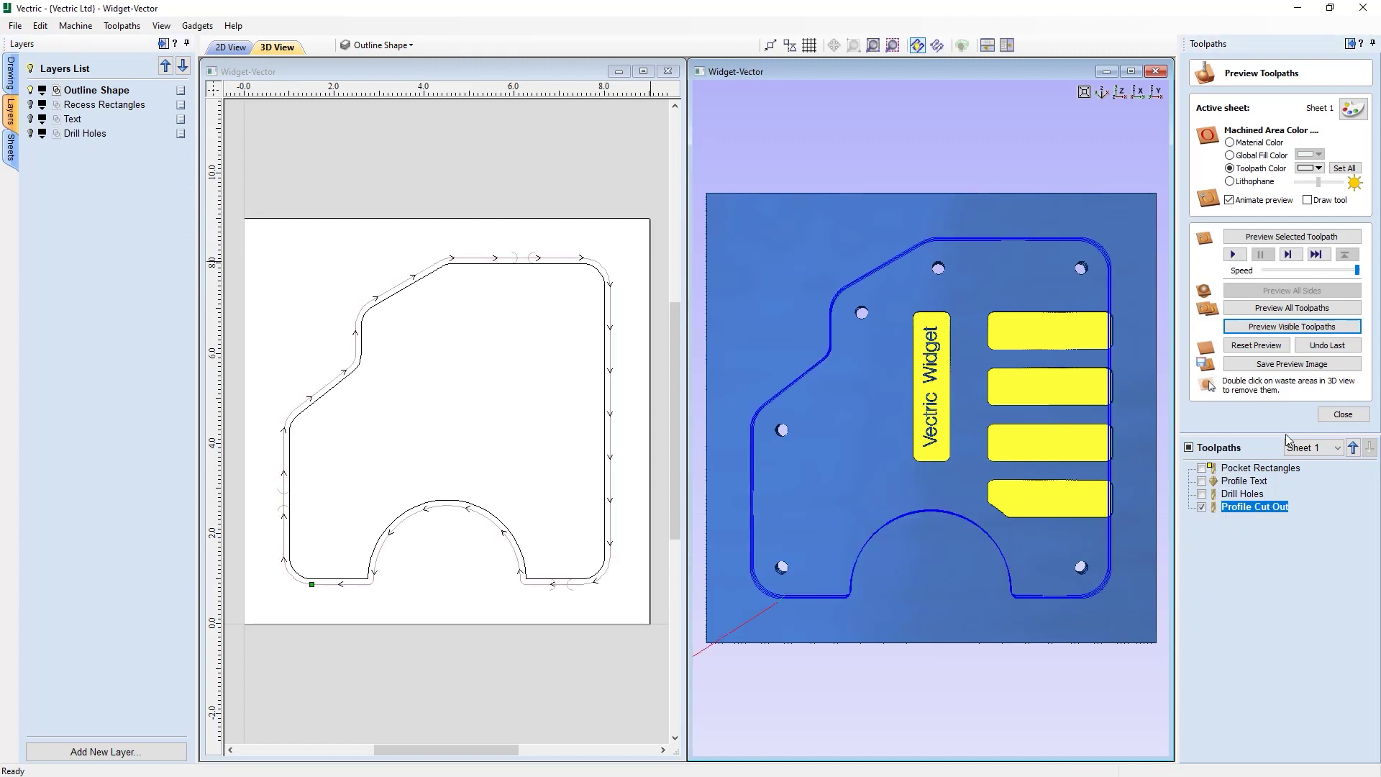
click(1277, 347)
click(1273, 328)
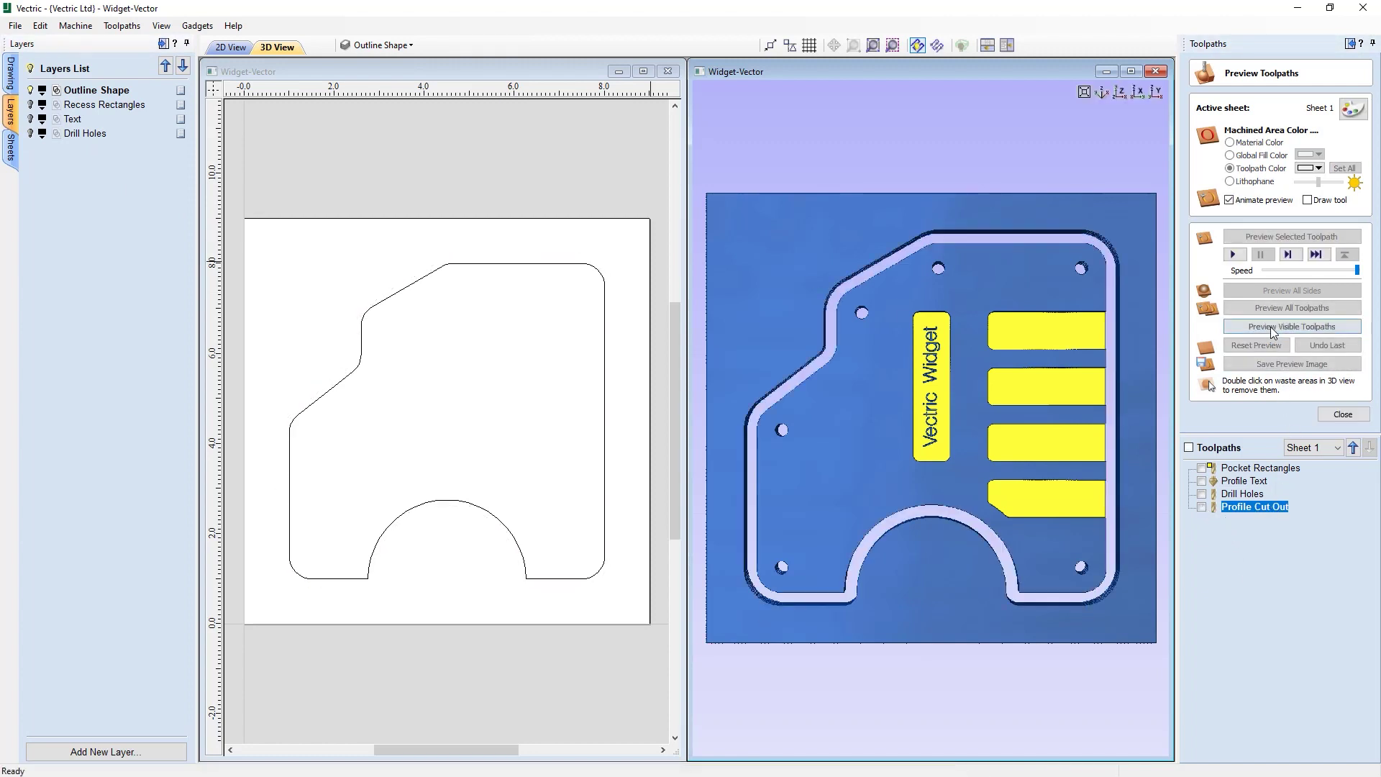
double_click(1142, 464)
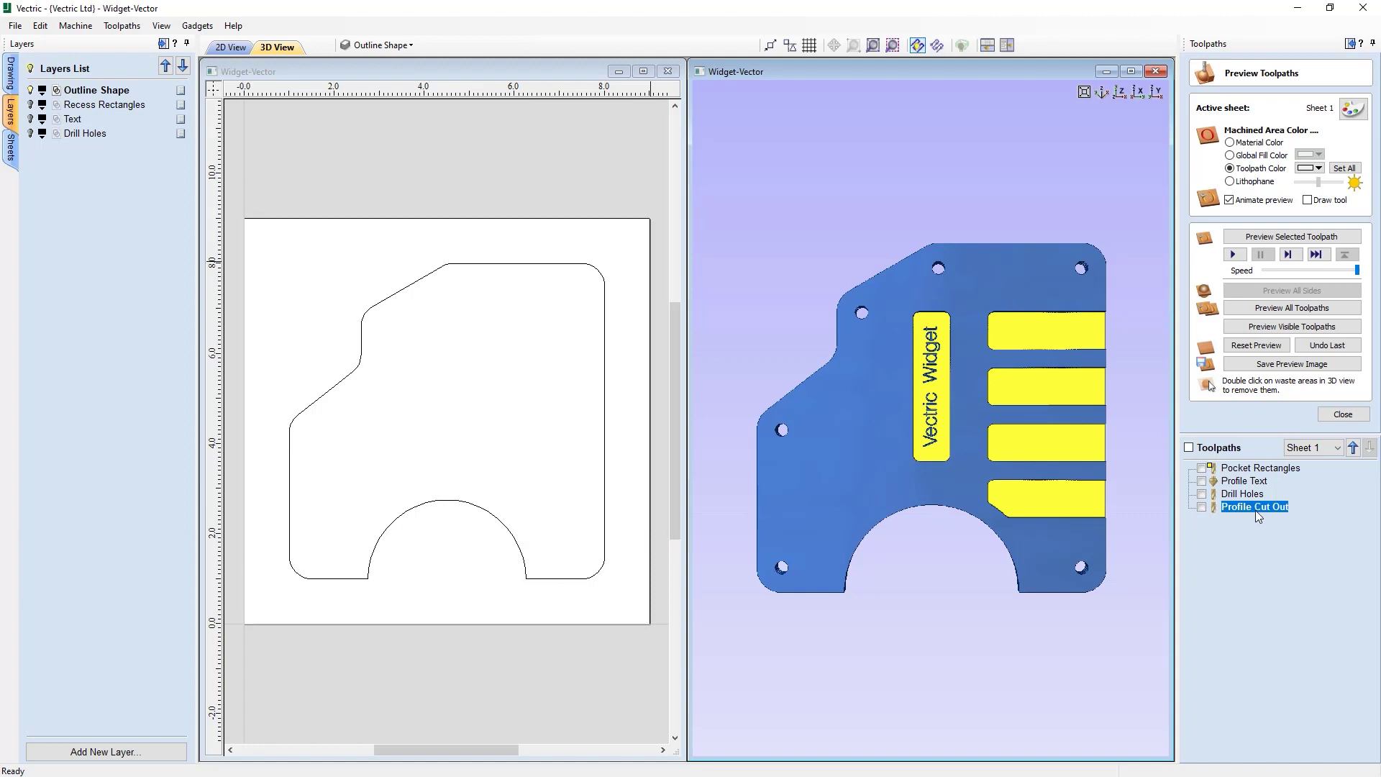
click(1334, 416)
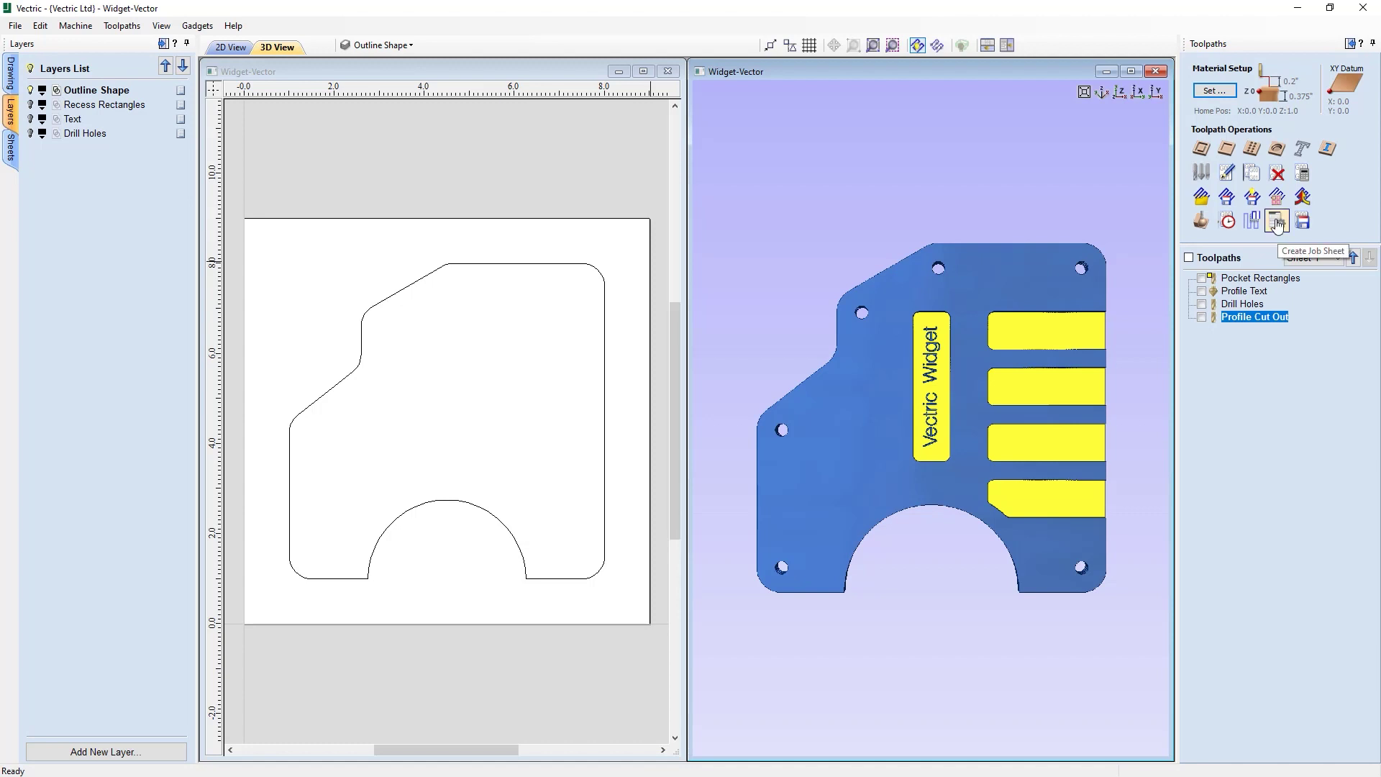
Step: Create a job setup sheet for the toolpaths and save it as Widget-Vector_Summary.html, replacing the existing file
click(1277, 223)
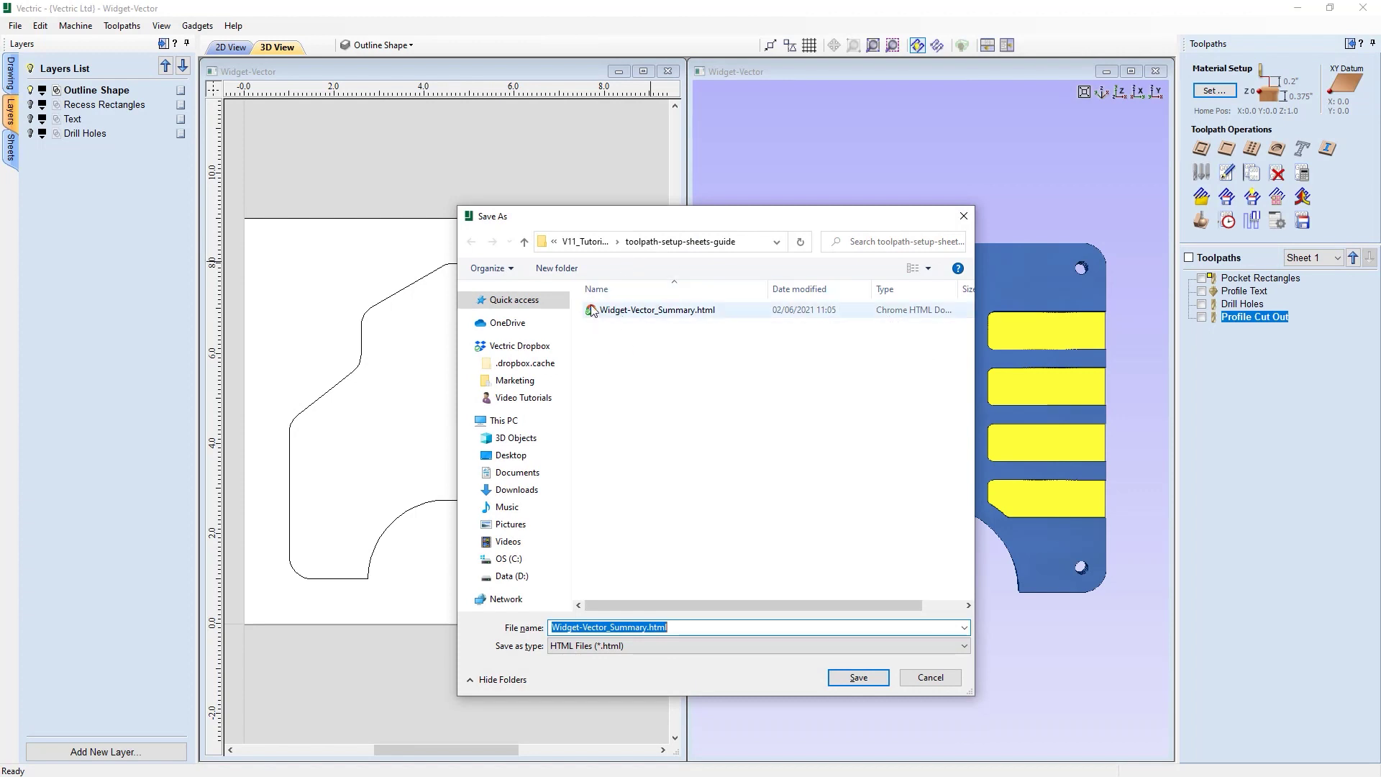
click(653, 313)
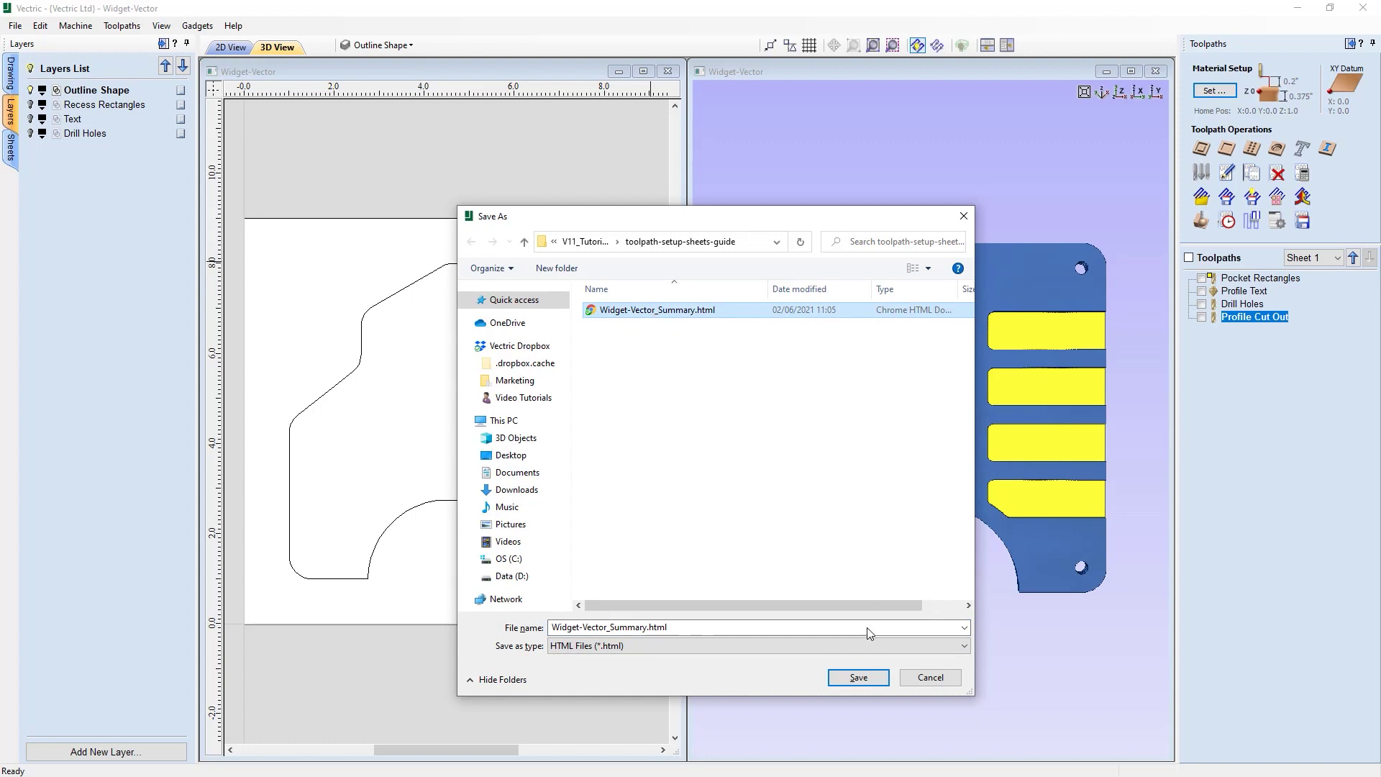
click(858, 677)
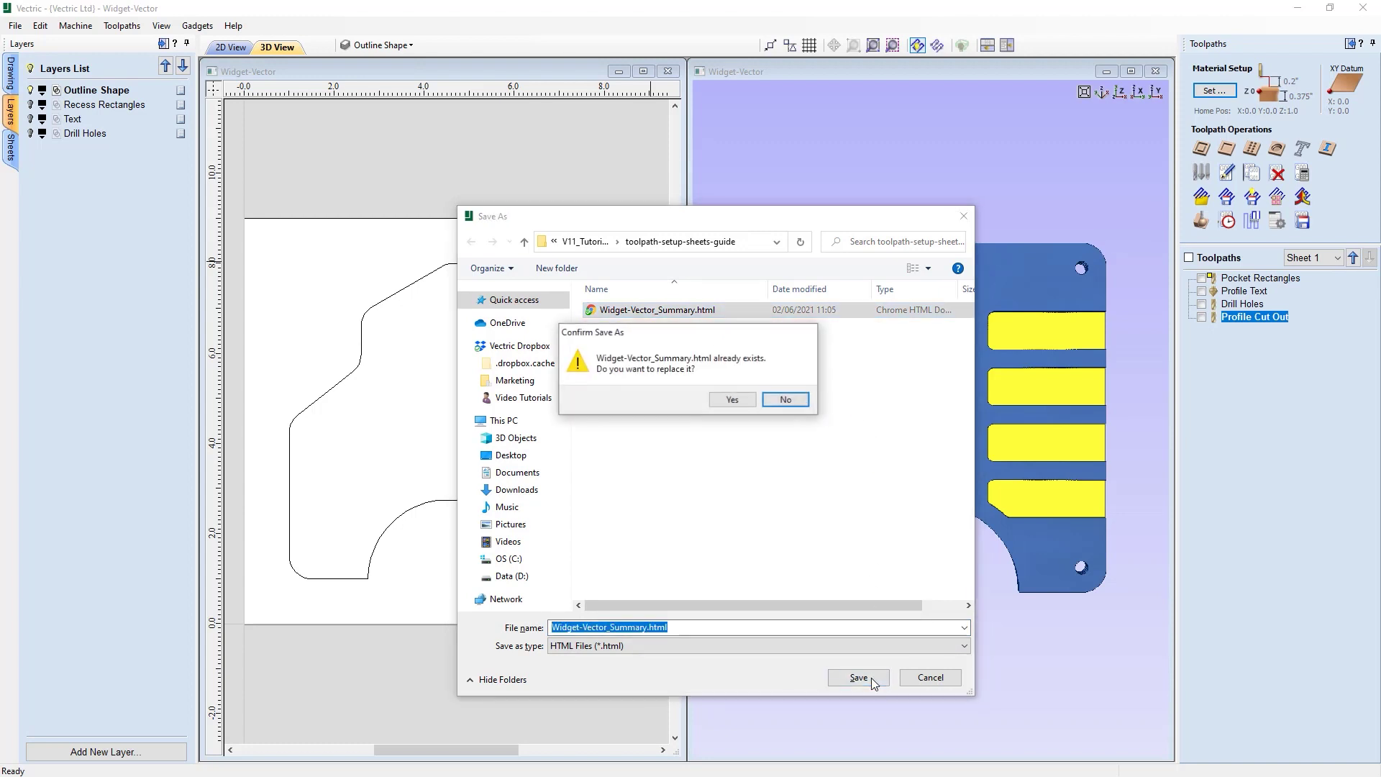
click(732, 400)
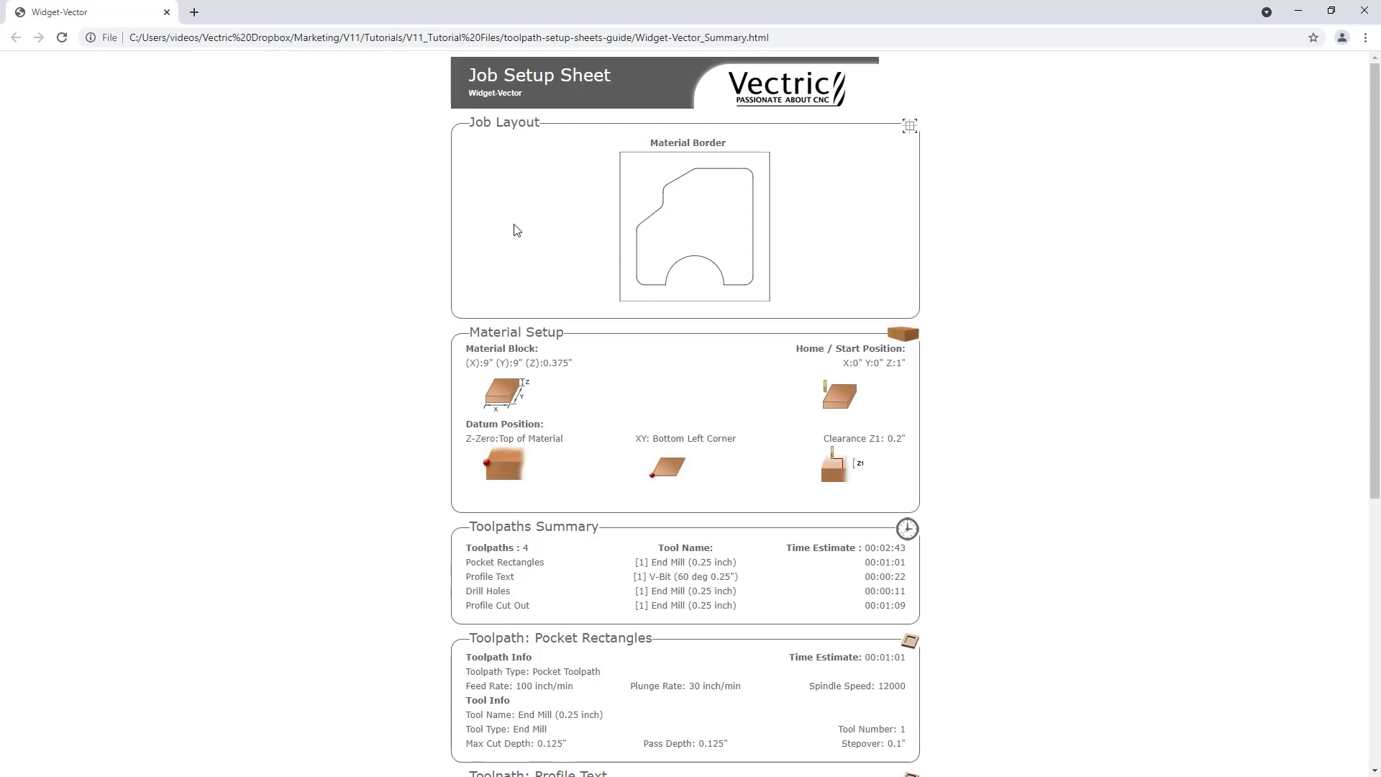
Step: Review the Widget-Vector setup sheet's job layout, material setup, toolpaths summary and individual toolpath details, then close it
double_click(398, 16)
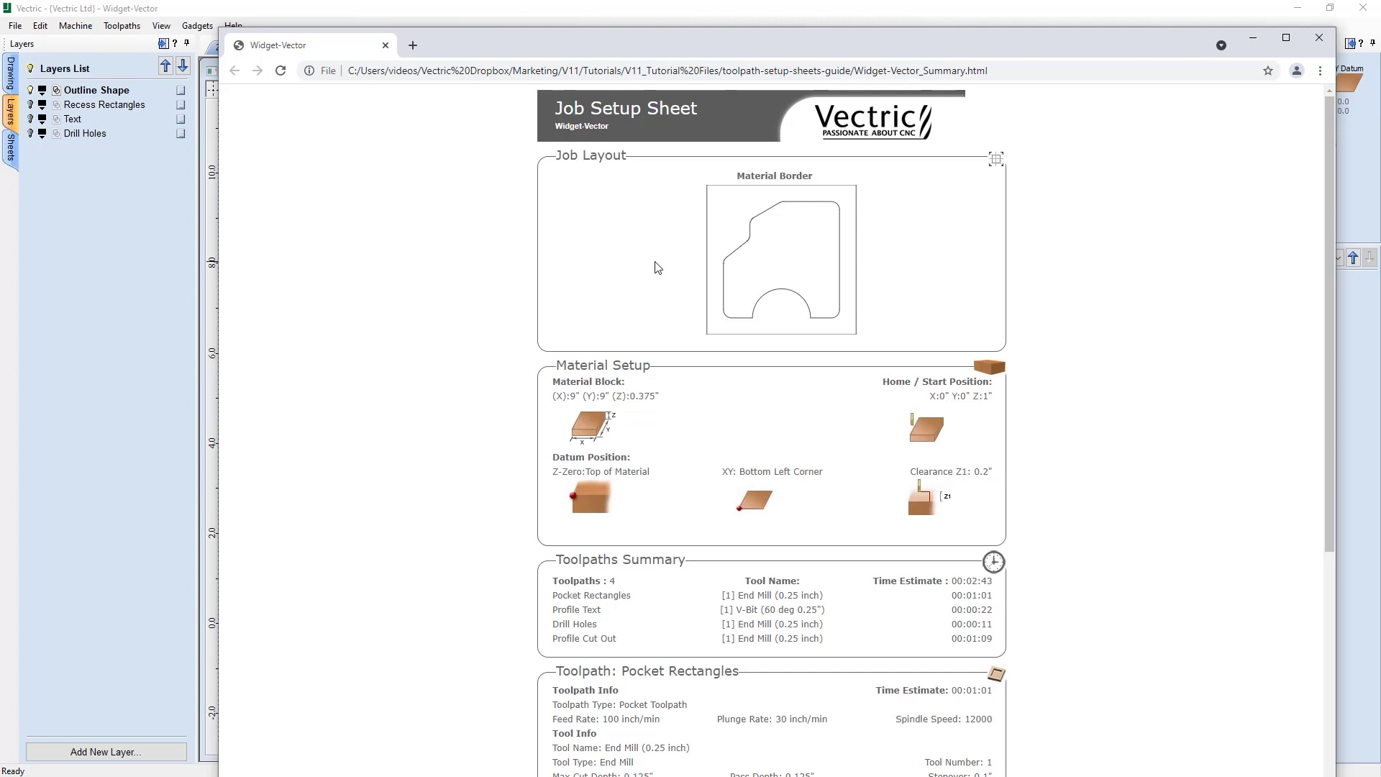
click(1286, 37)
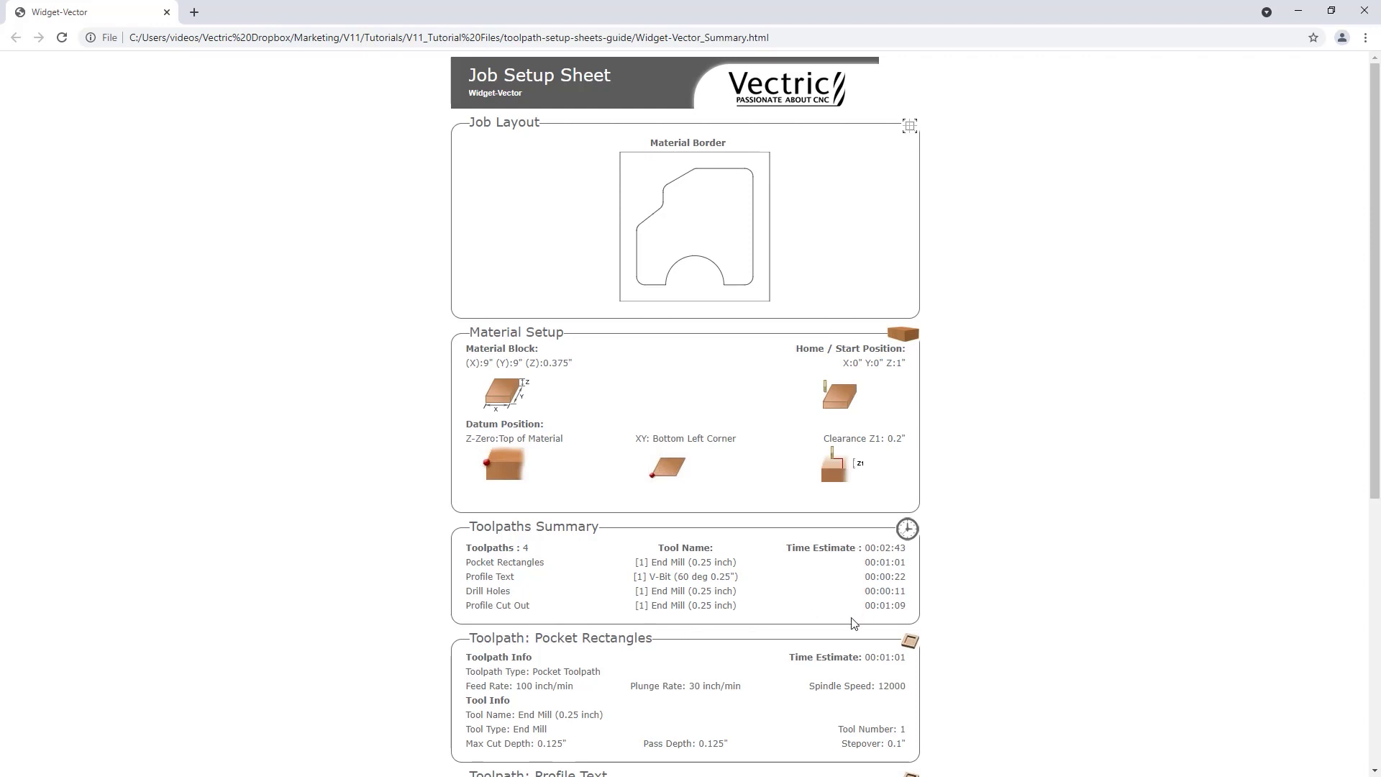
scroll(975, 632, down, 6)
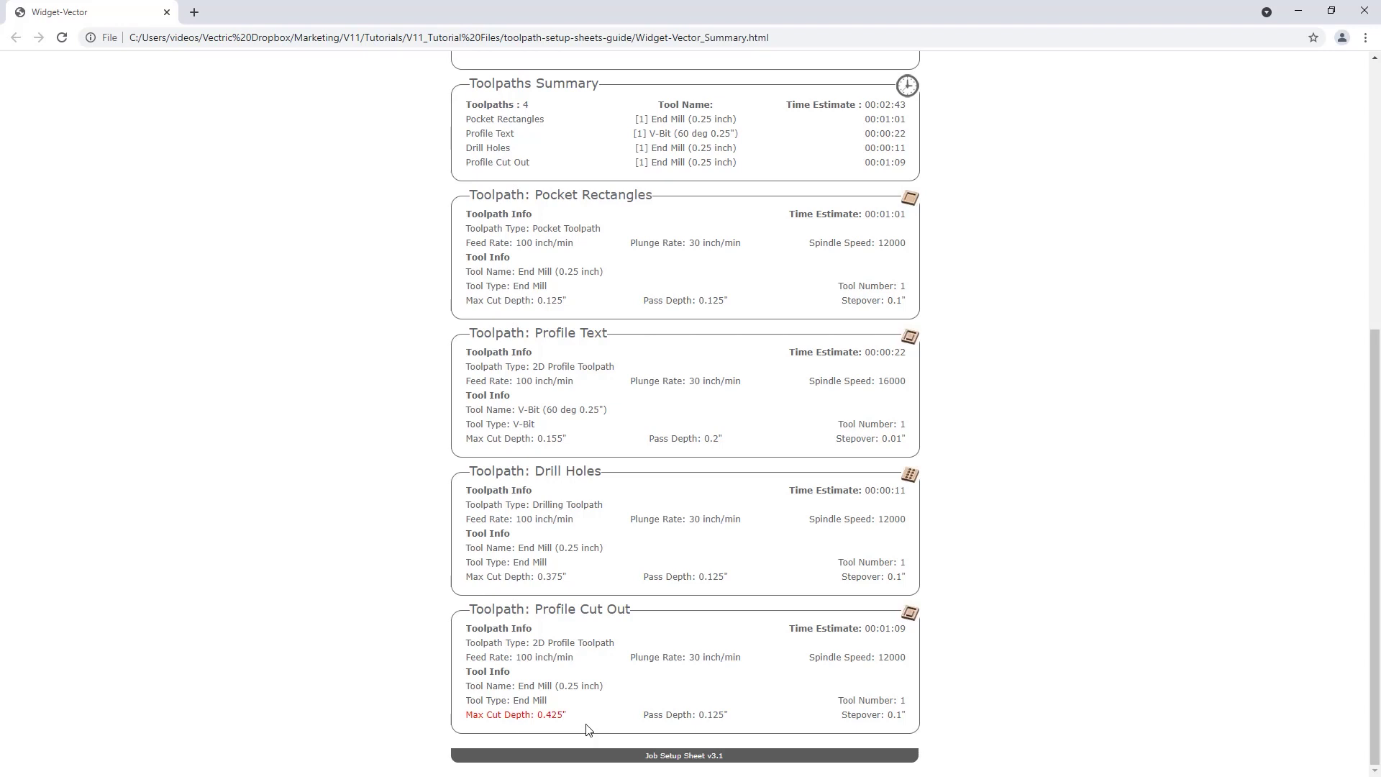
scroll(587, 729, up, 6)
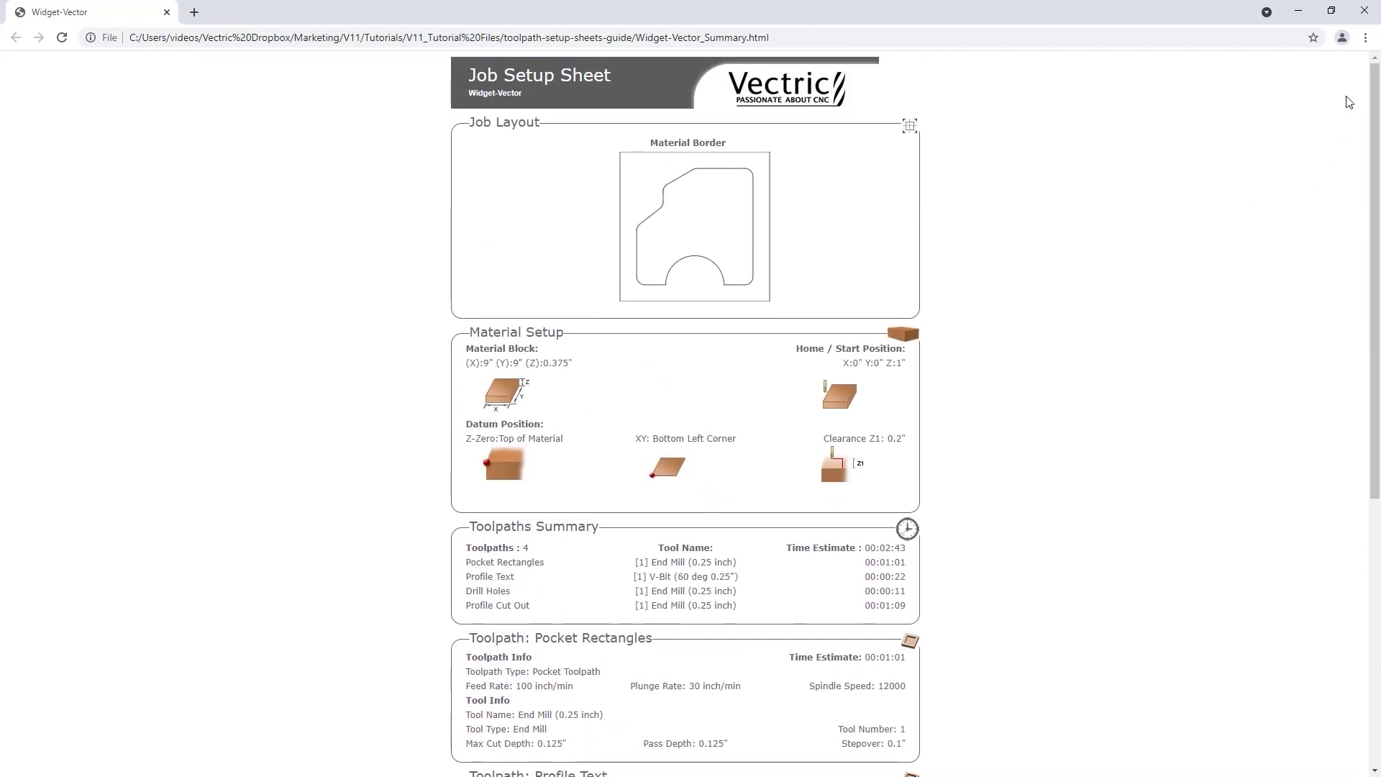
click(1364, 22)
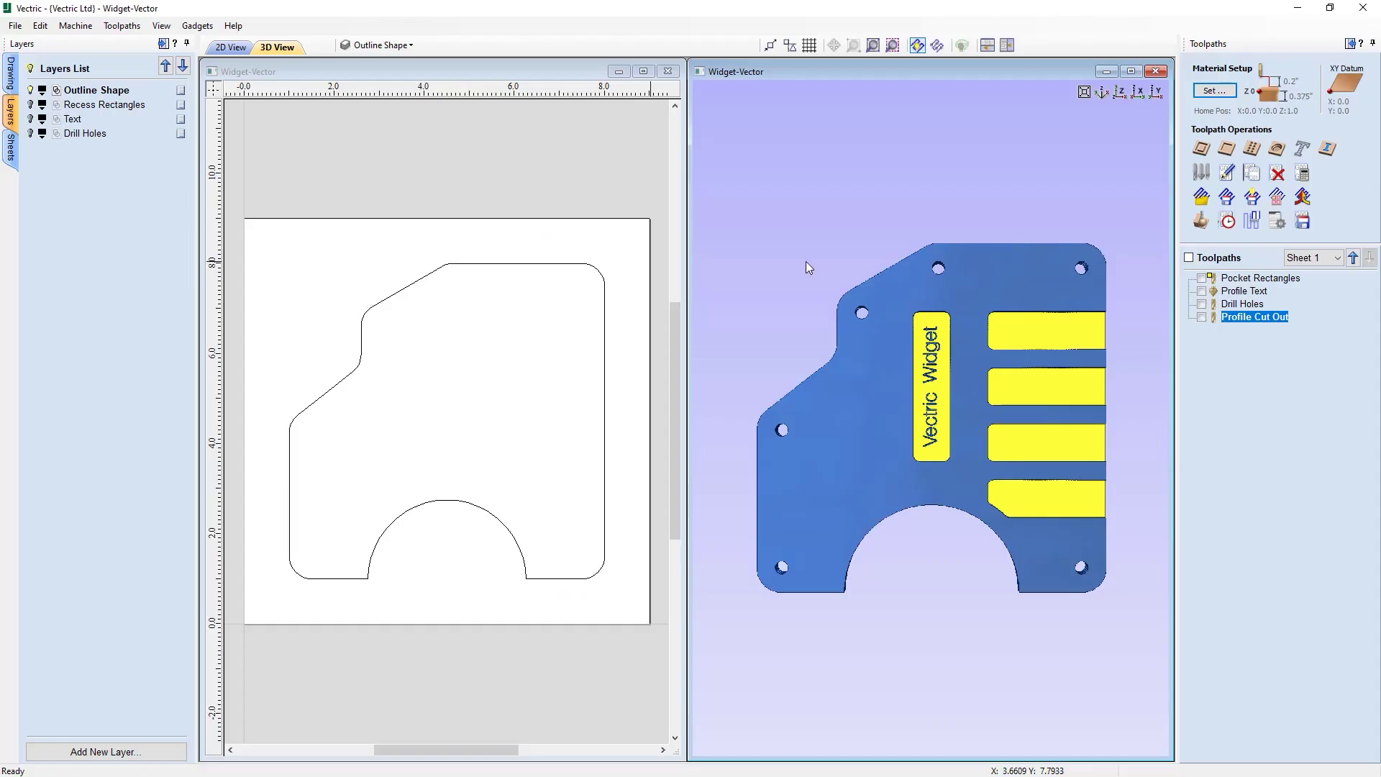
Step: Switch to the DXF Batch Layout job and keep its layers and toolpaths displayed beside the 2D view
click(14, 28)
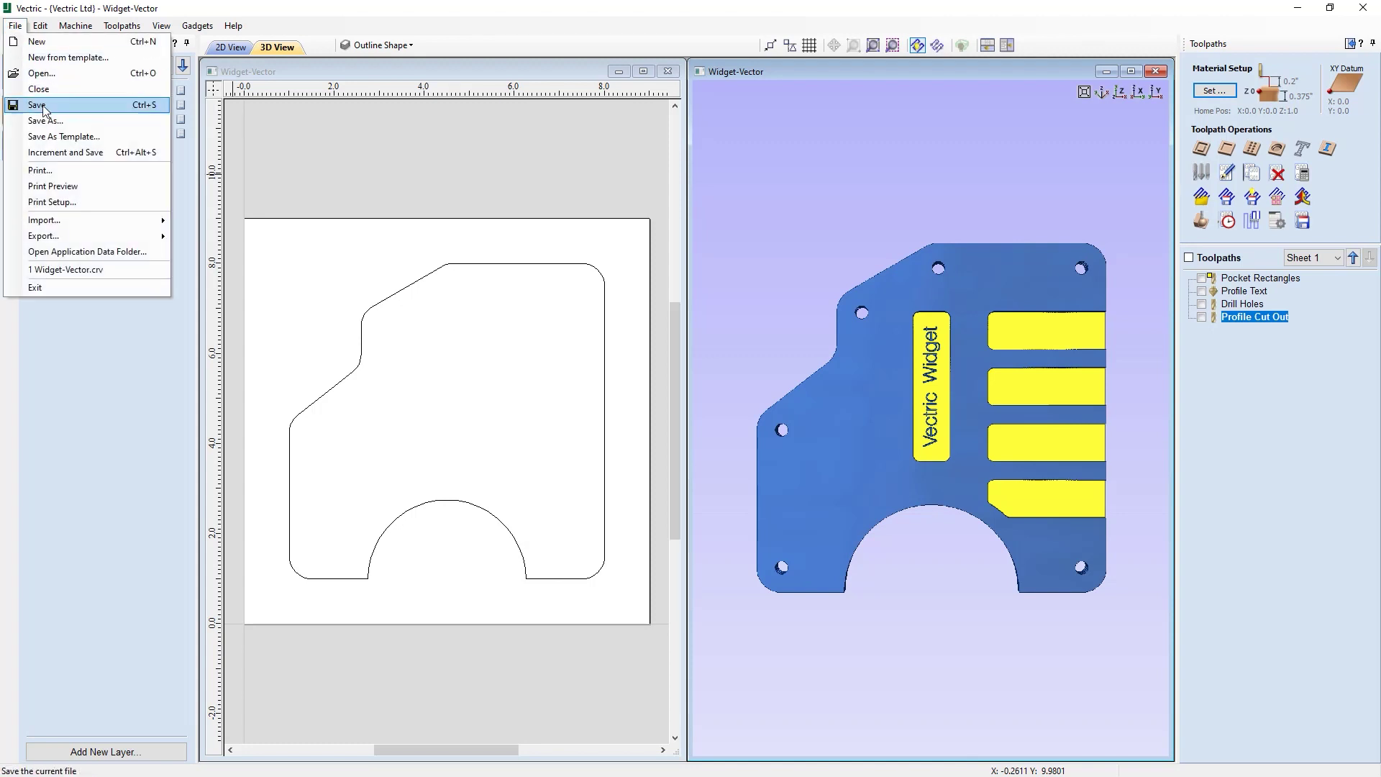
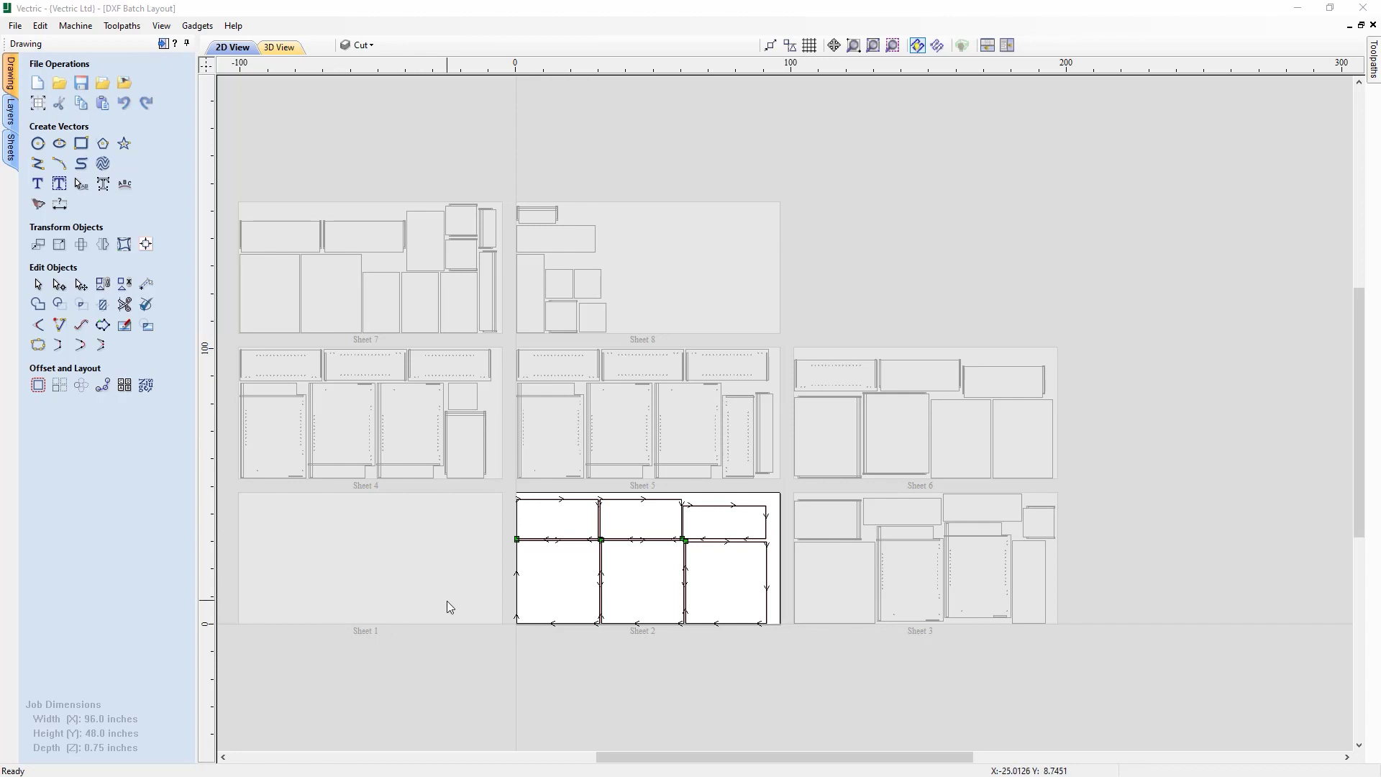
click(11, 115)
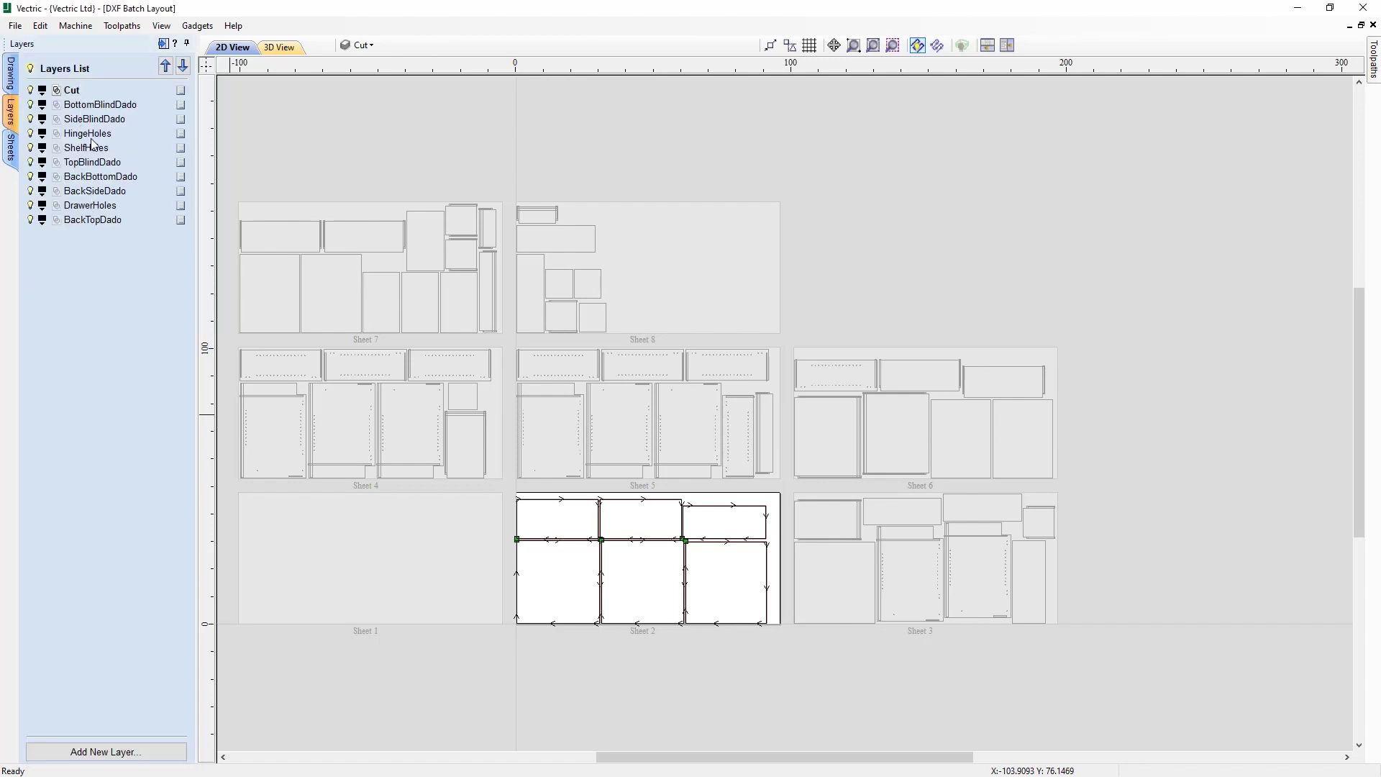
click(1374, 69)
click(1357, 44)
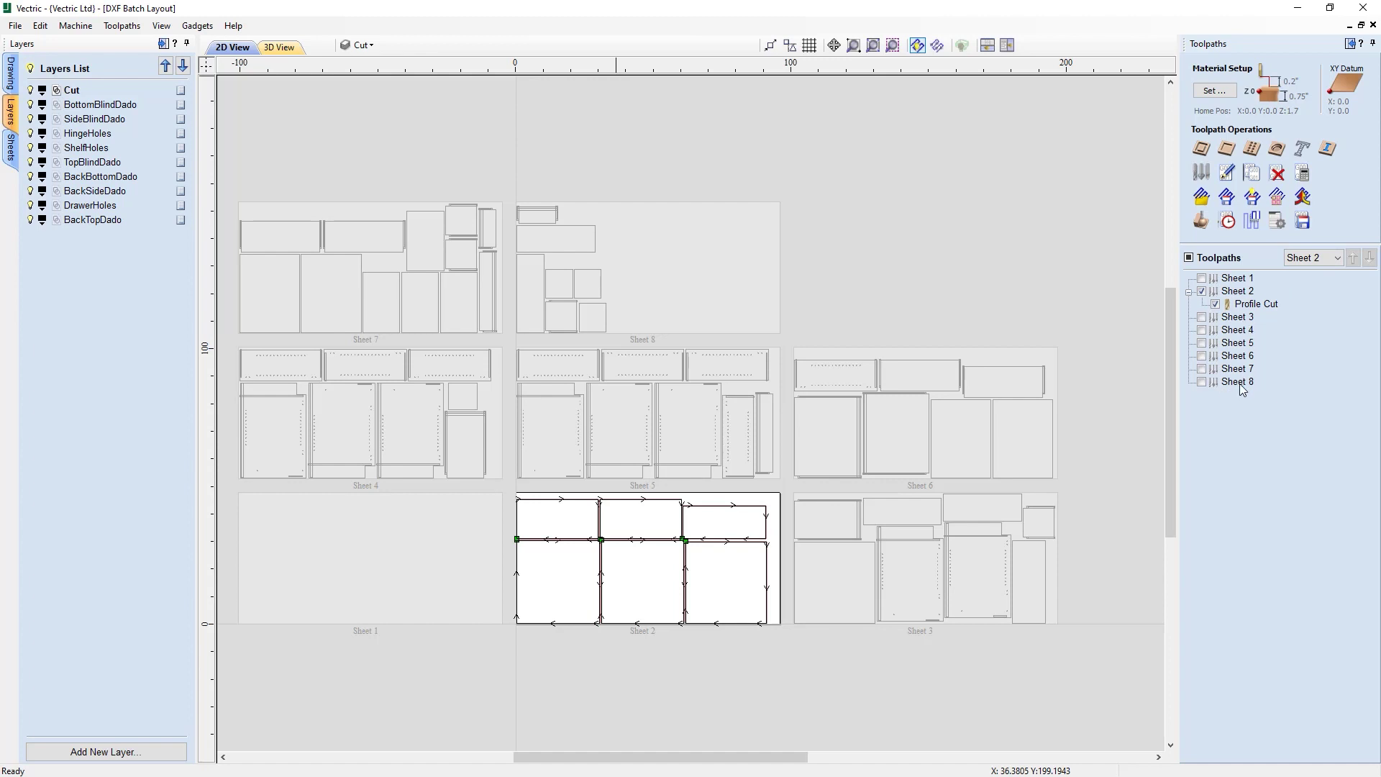
Step: List the toolpaths of all sheets and make every one of them visible in the 2D view
click(1303, 261)
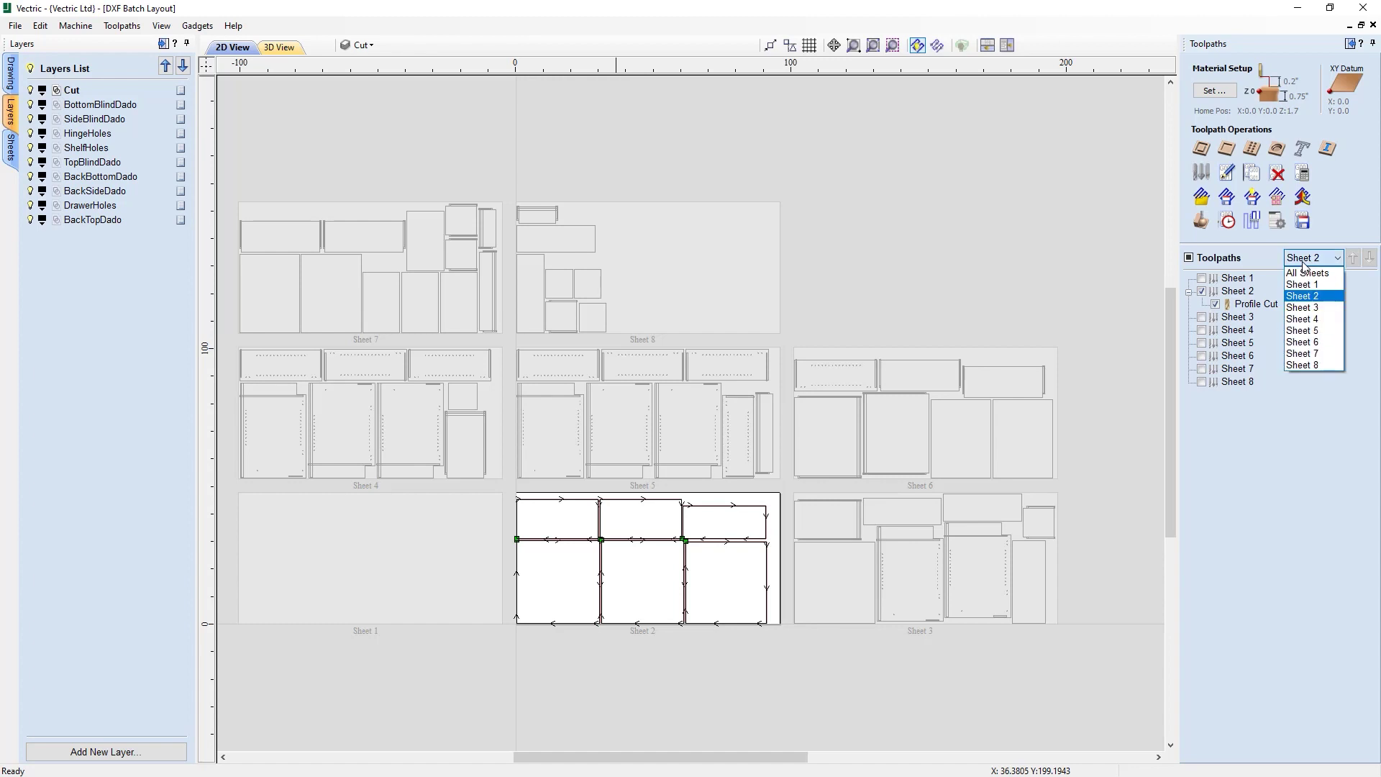
click(1300, 274)
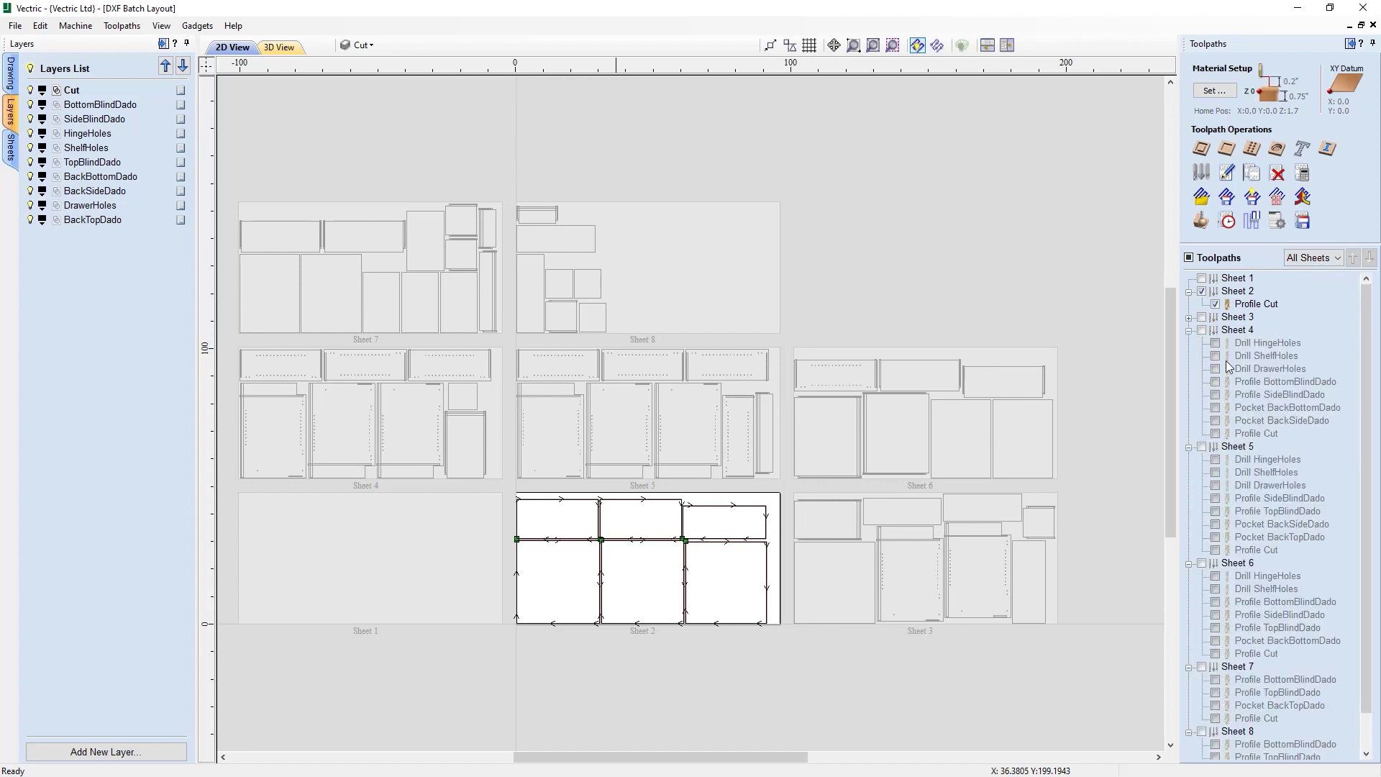
click(1202, 317)
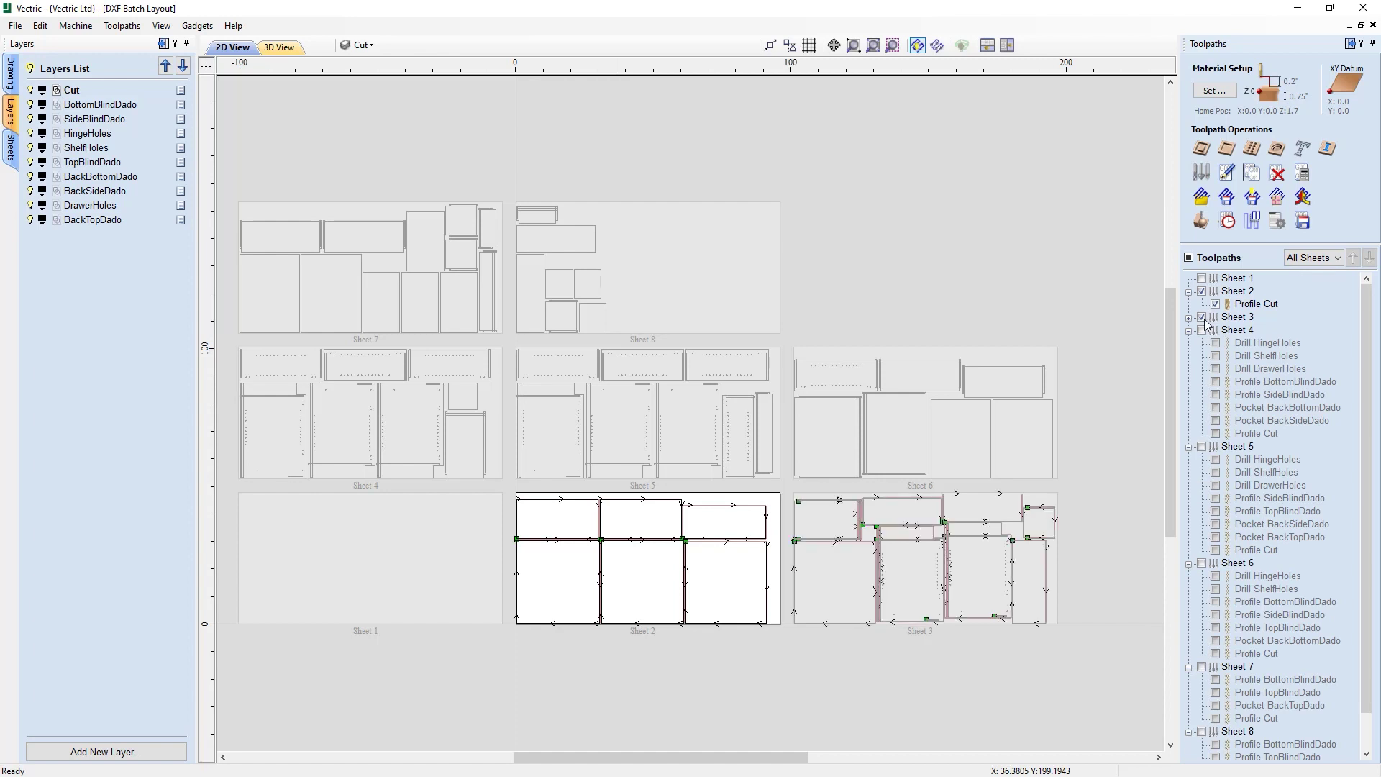
click(1188, 258)
scroll(1253, 449, down, 1)
scroll(1253, 449, up, 1)
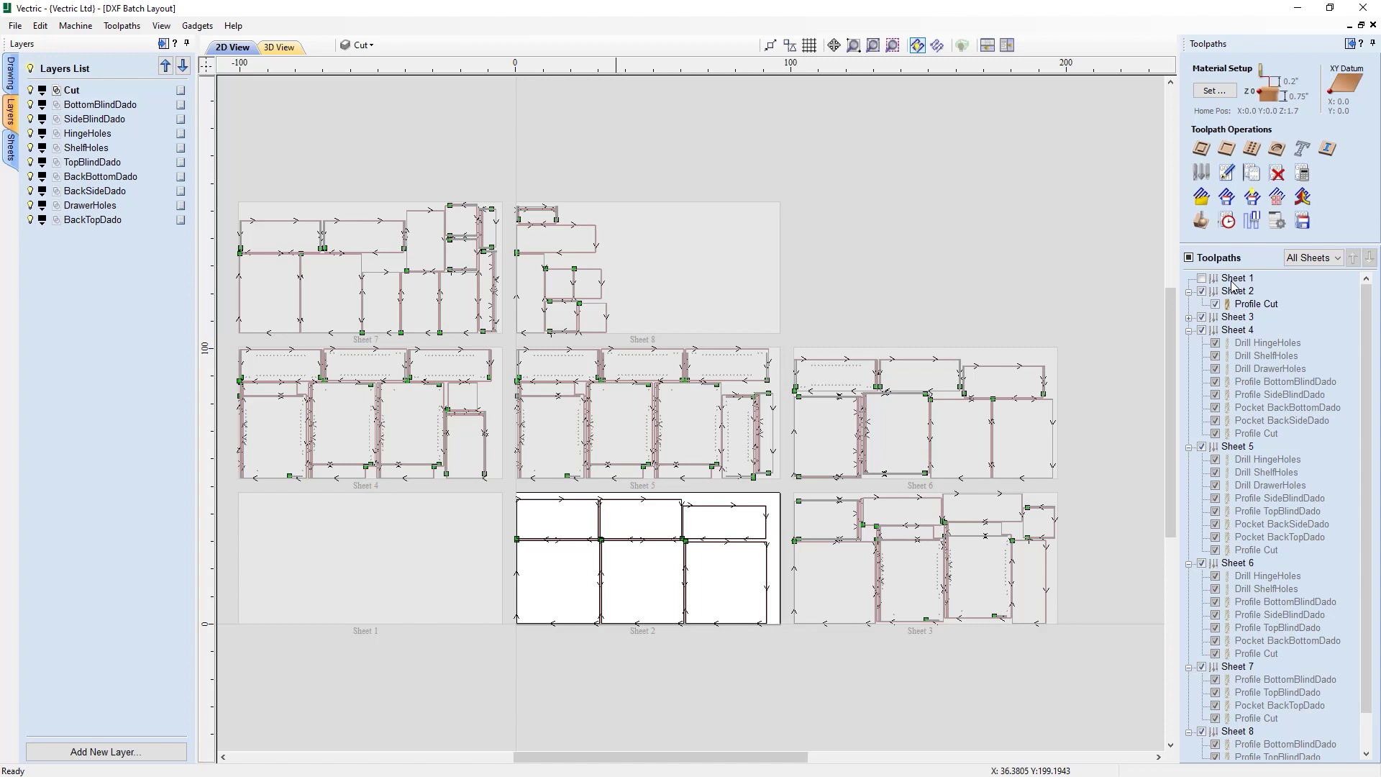
Step: Create job setup sheets for all the sheets' toolpaths, saved under the file name DXF Batch Layout_Summary.html
click(1278, 228)
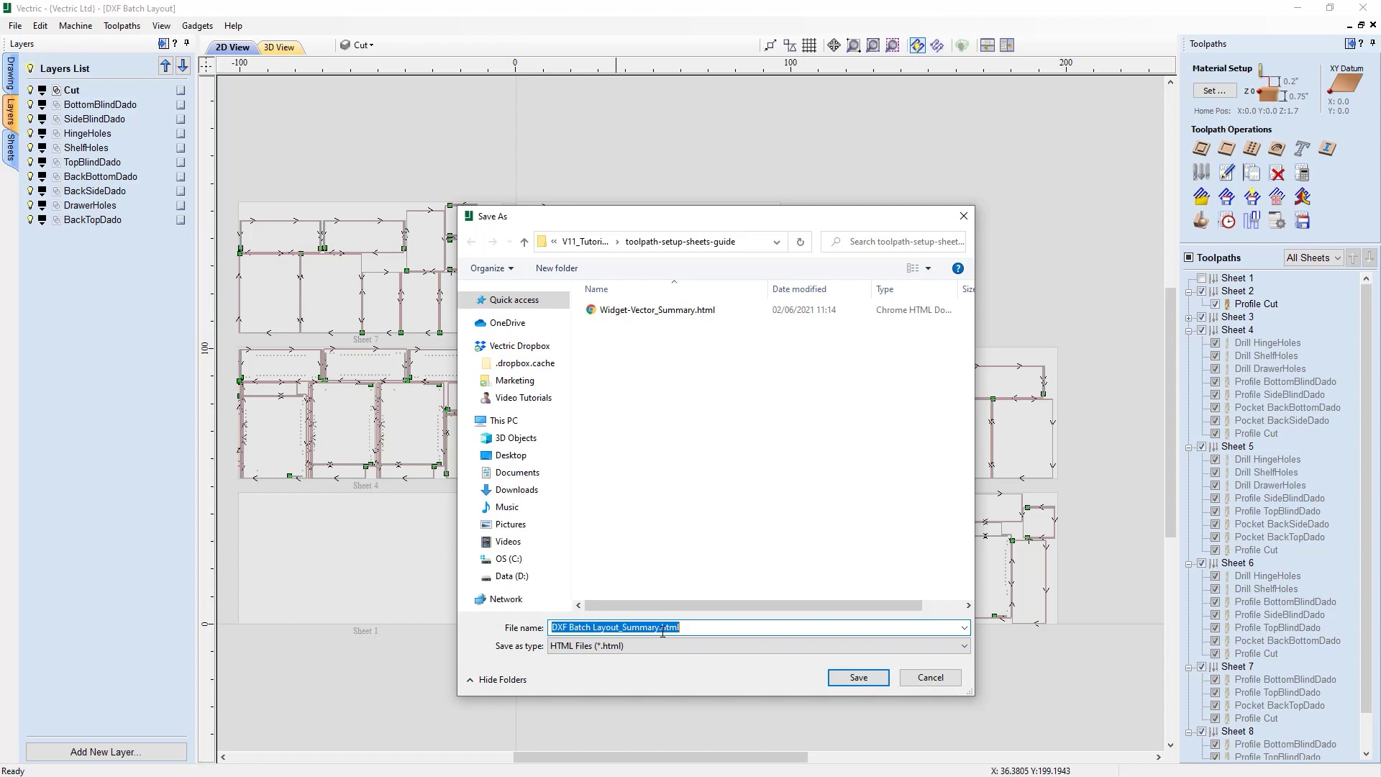
click(860, 679)
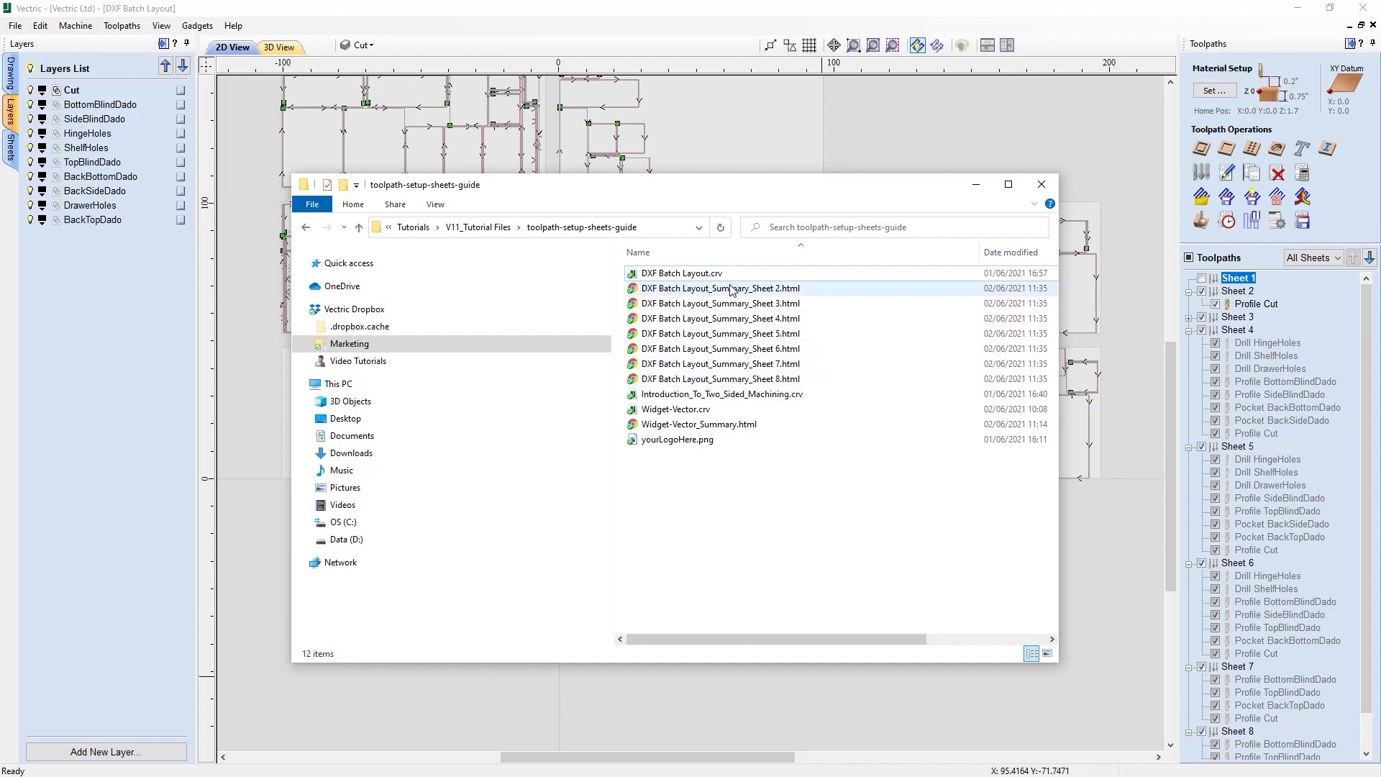
Step: Open DXF Batch Layout_Summary_Sheet 2.html, review its job notes, material setup and toolpath details, and close it
double_click(688, 289)
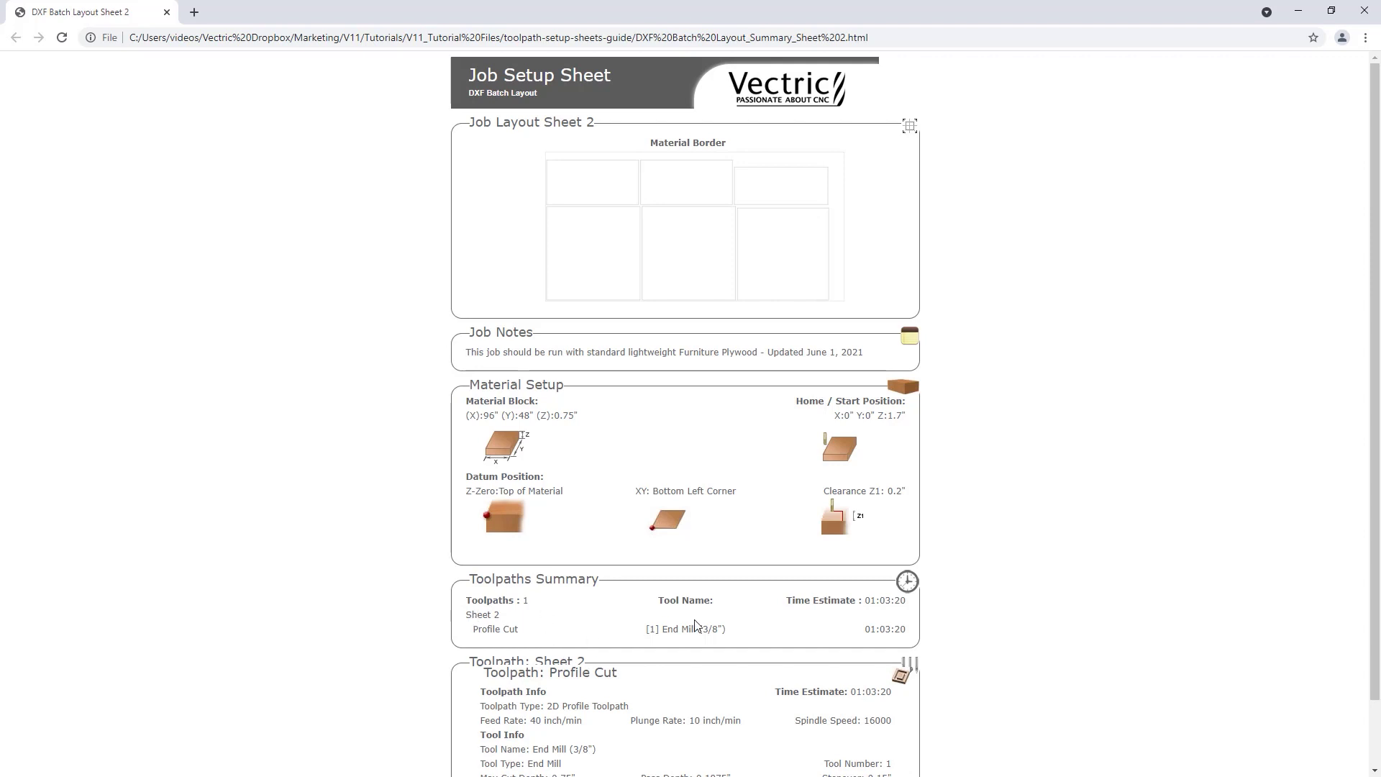
scroll(695, 626, down, 1)
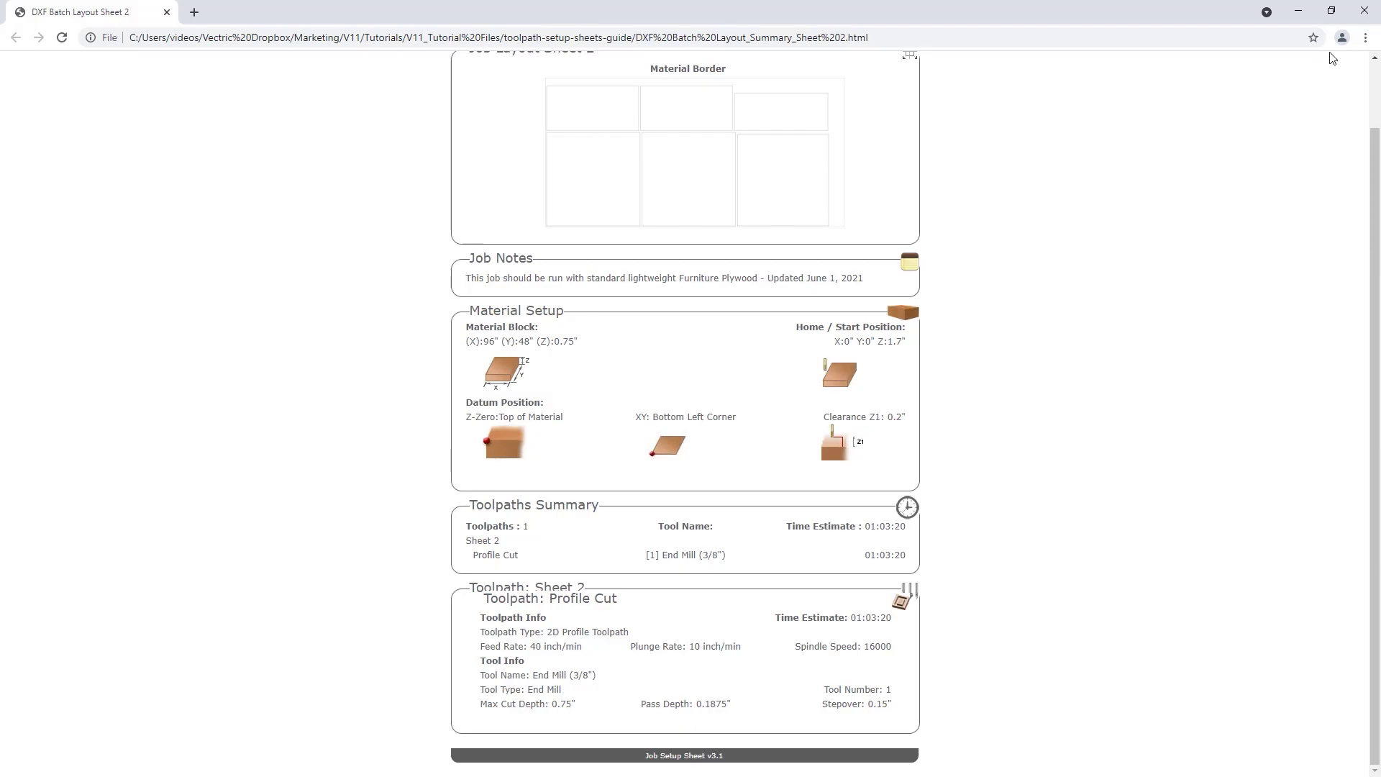
click(1363, 11)
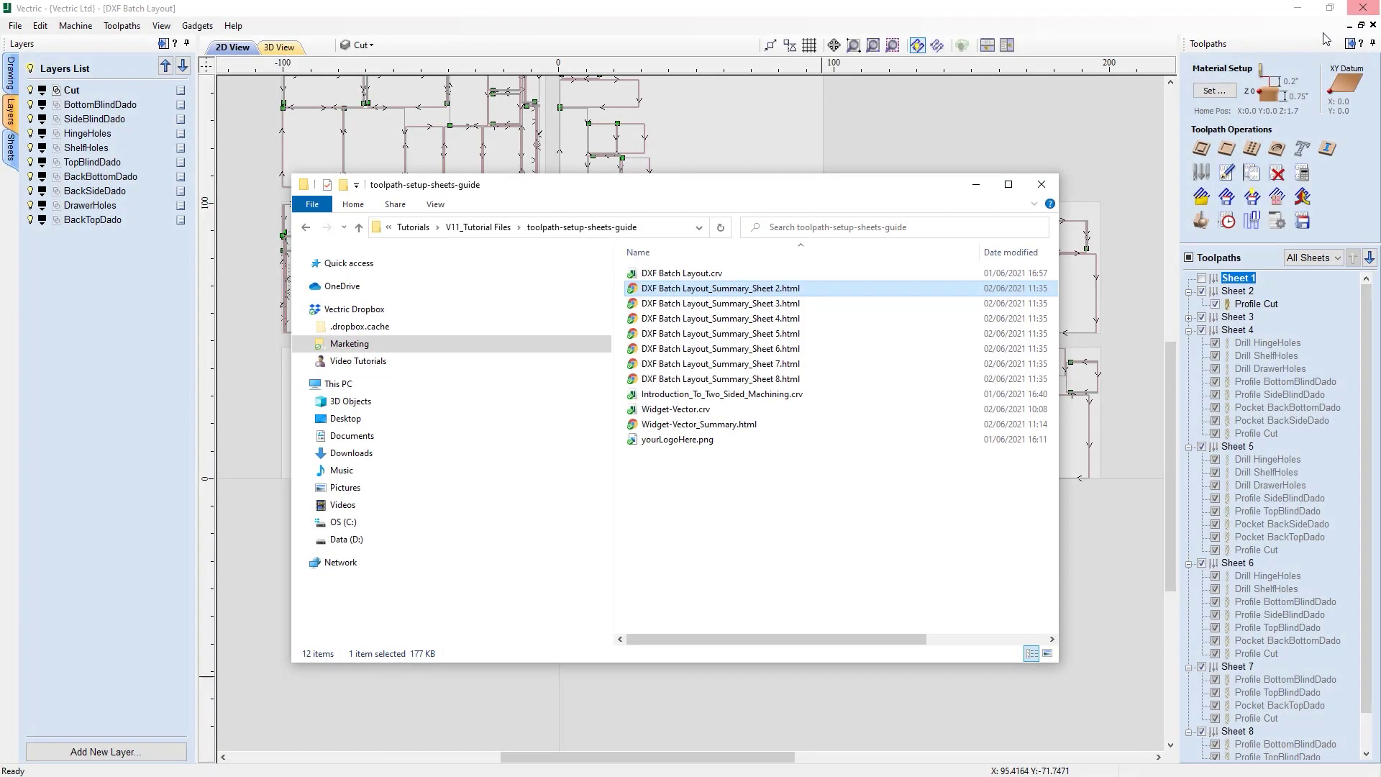
Step: Open DXF Batch Layout_Summary_Sheet 3.html, examine its toolpaths summary and each toolpath's details, then close it and the file folder
double_click(689, 302)
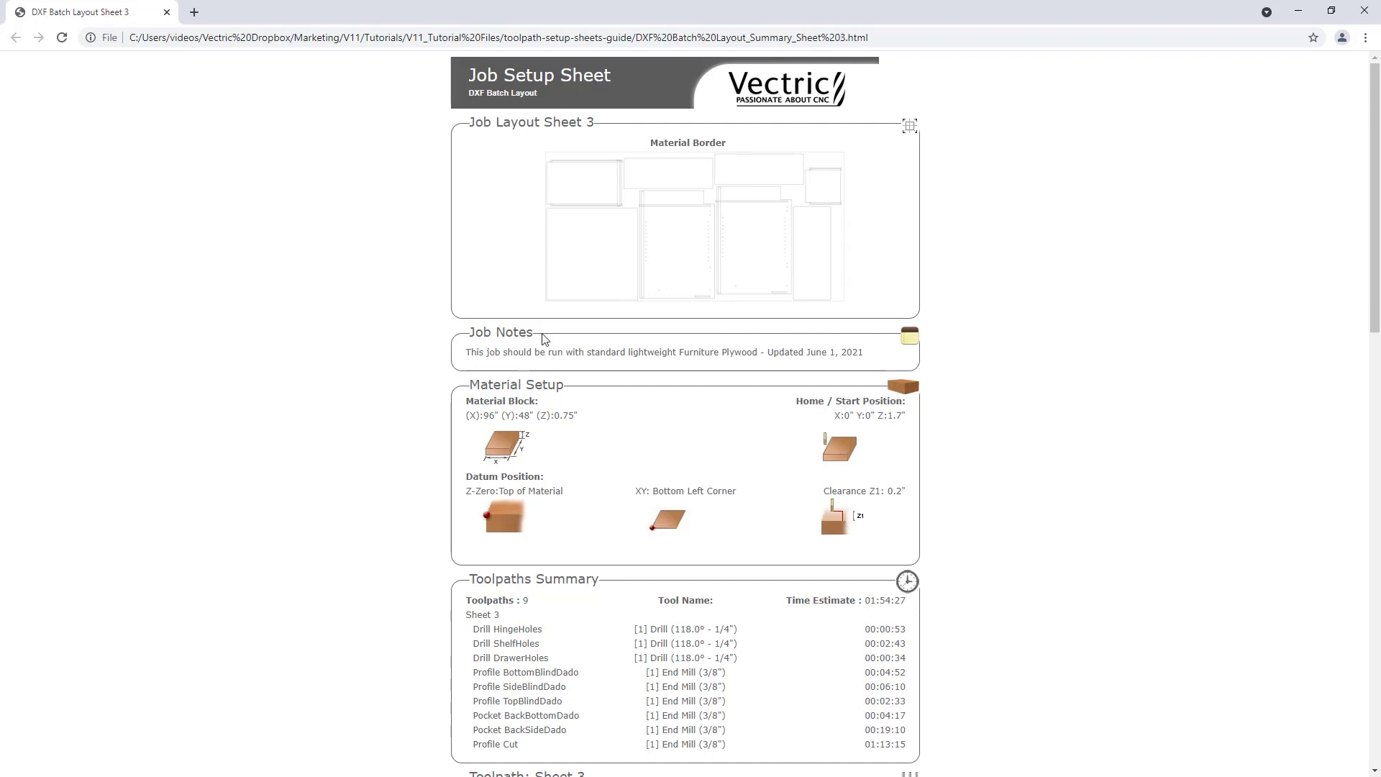
scroll(583, 495, down, 3)
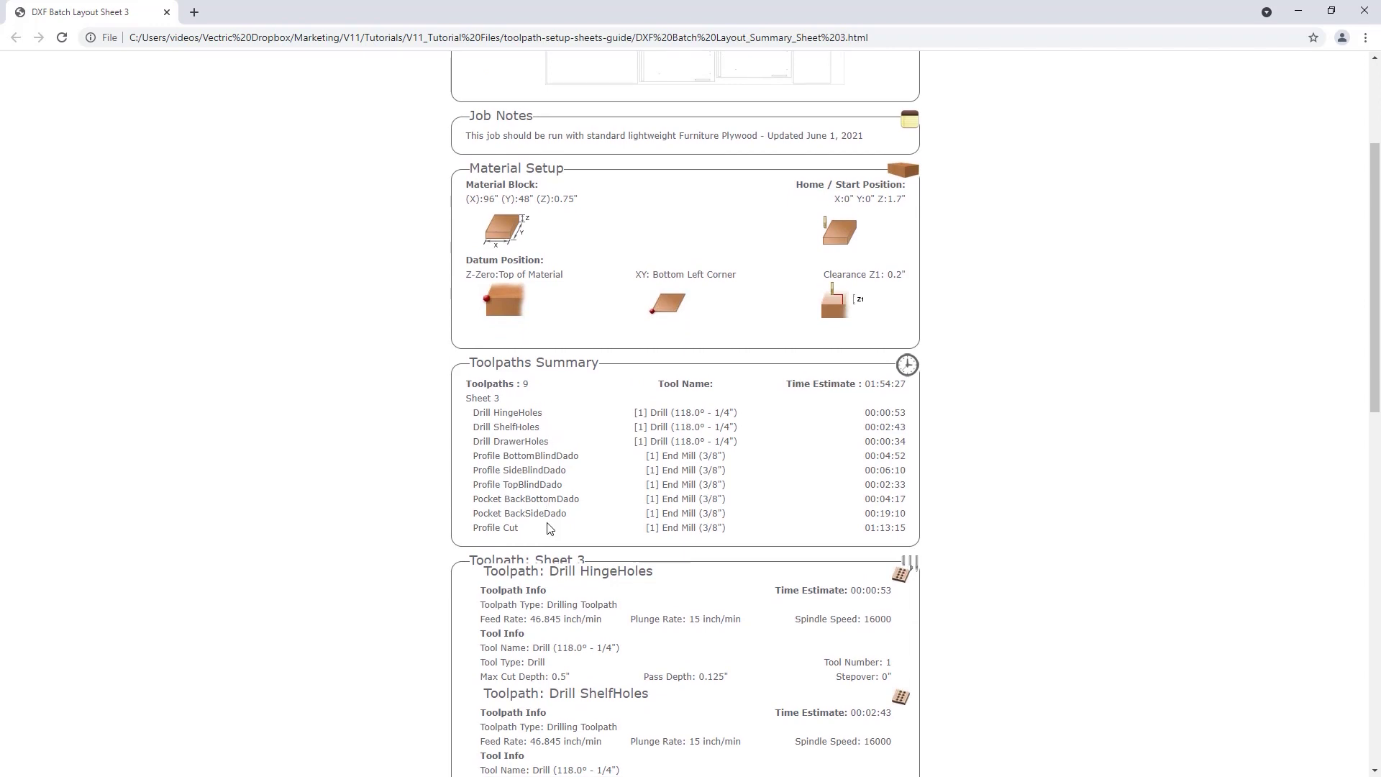
scroll(548, 529, down, 5)
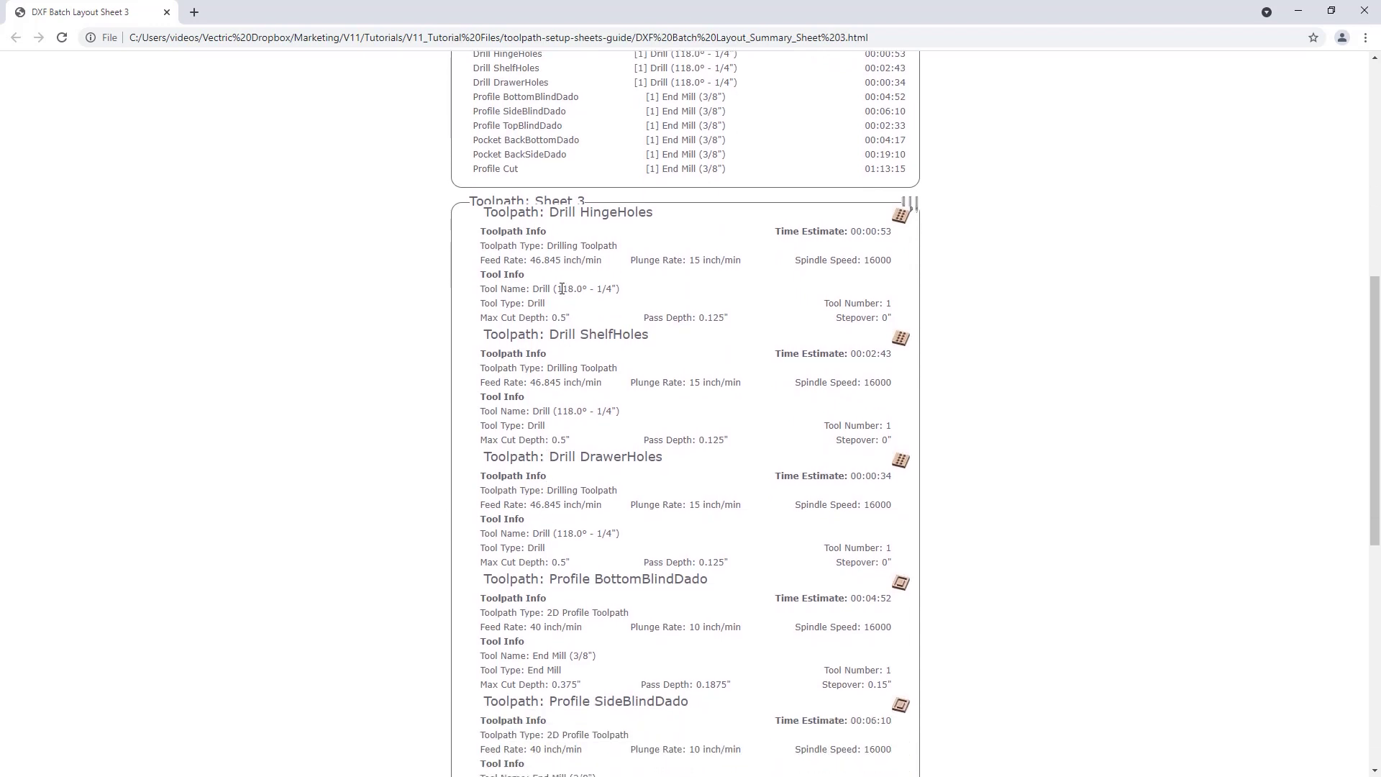
scroll(561, 302, down, 1)
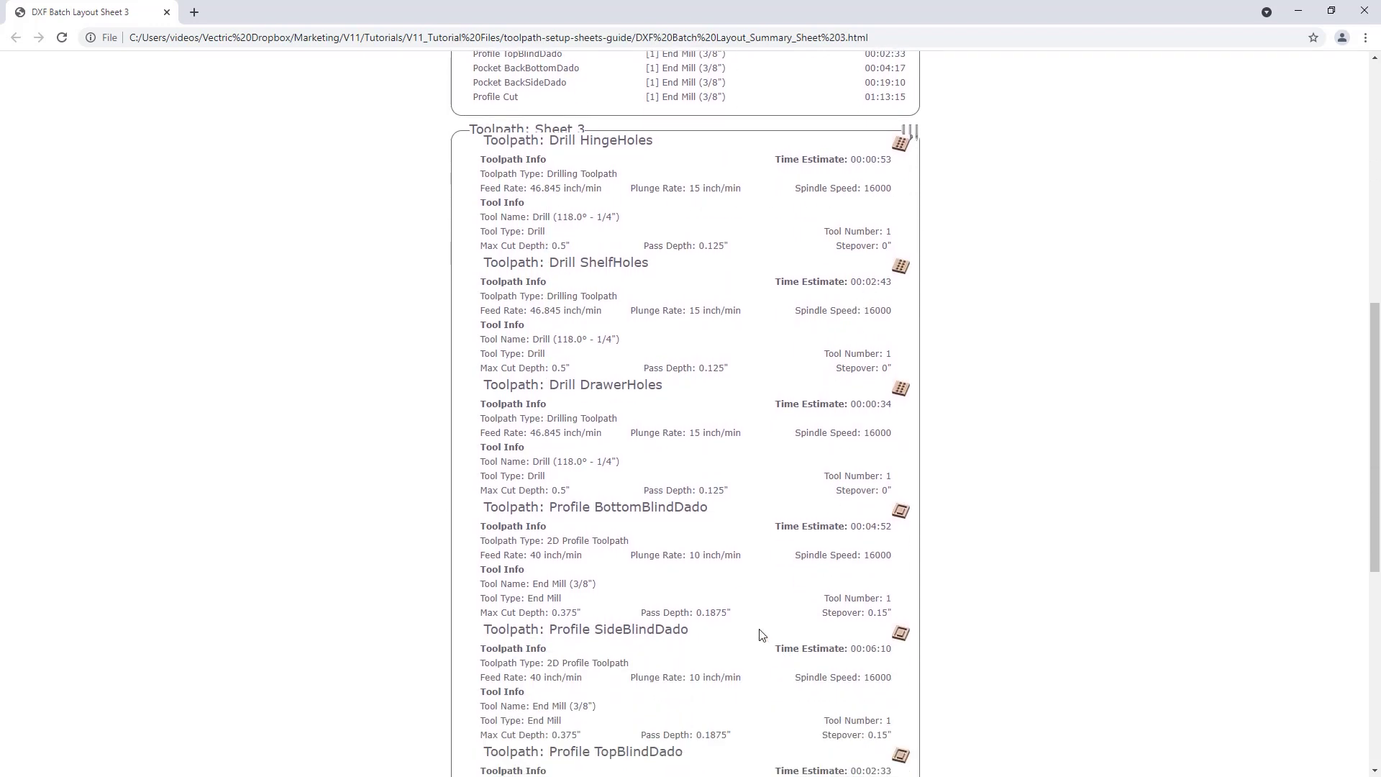
scroll(741, 638, down, 5)
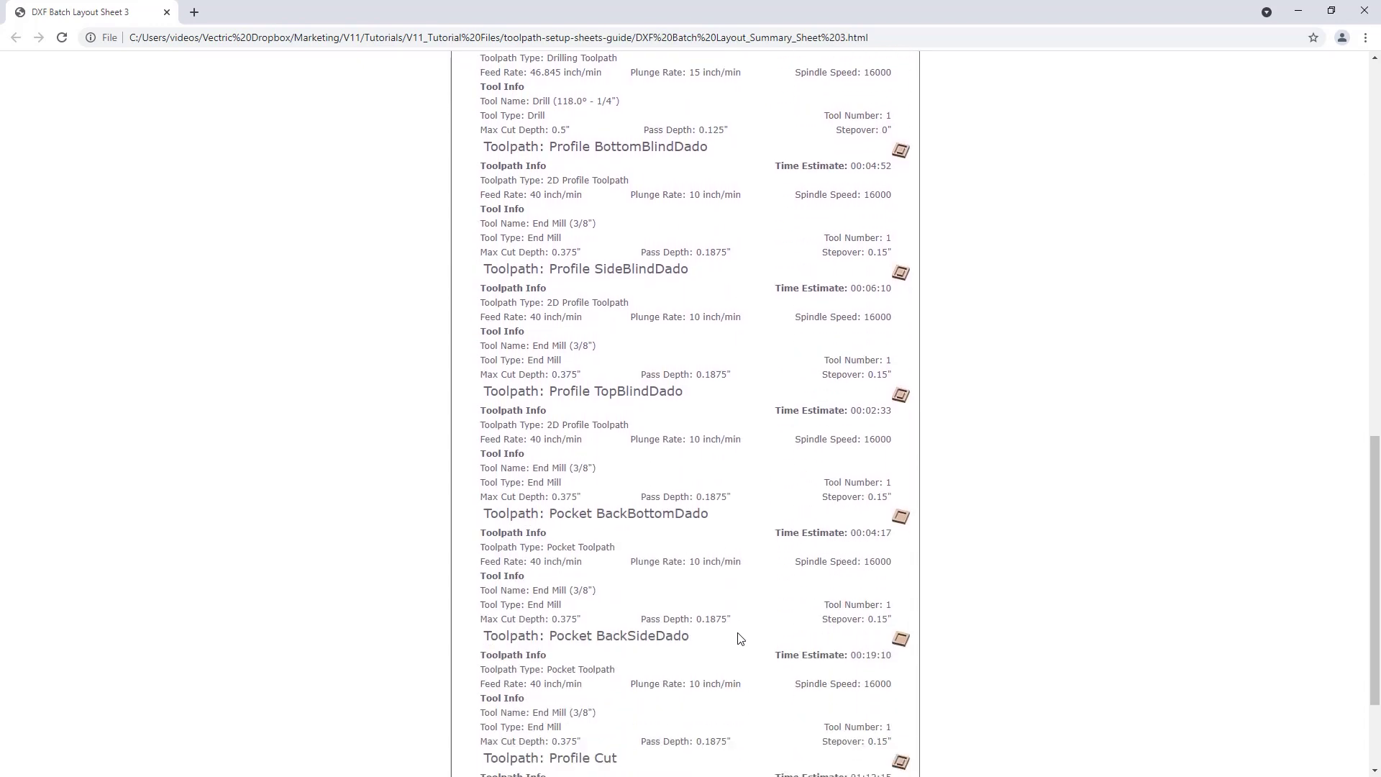
scroll(741, 638, down, 2)
scroll(740, 638, up, 3)
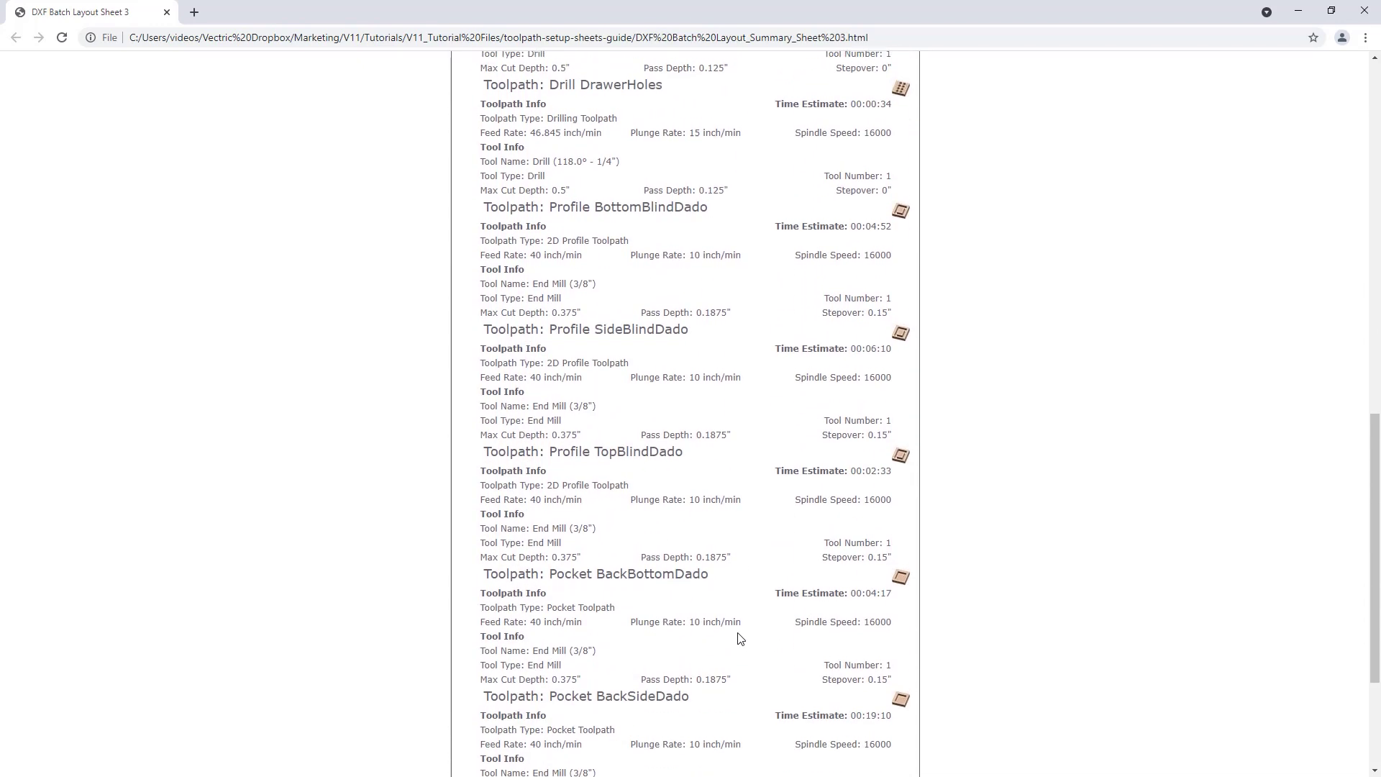
scroll(741, 638, up, 13)
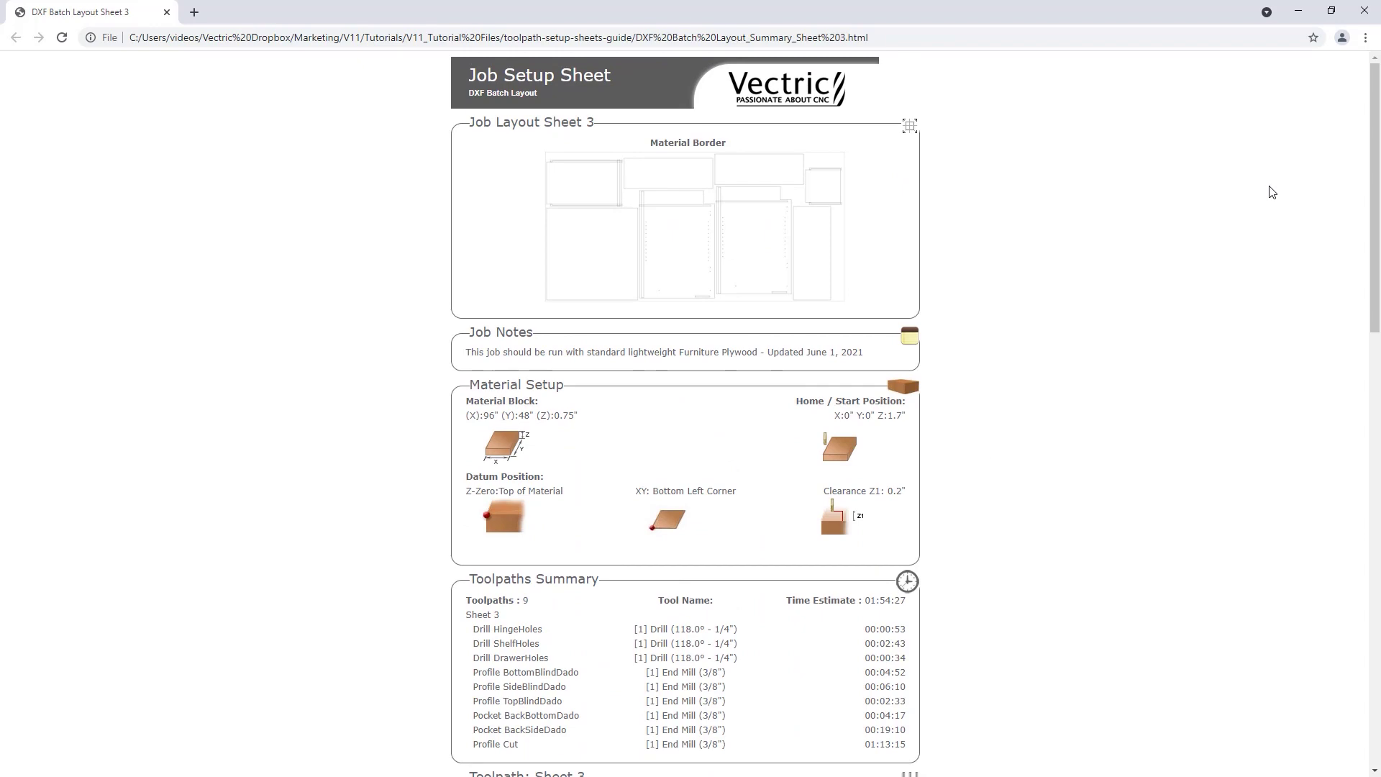
click(1365, 12)
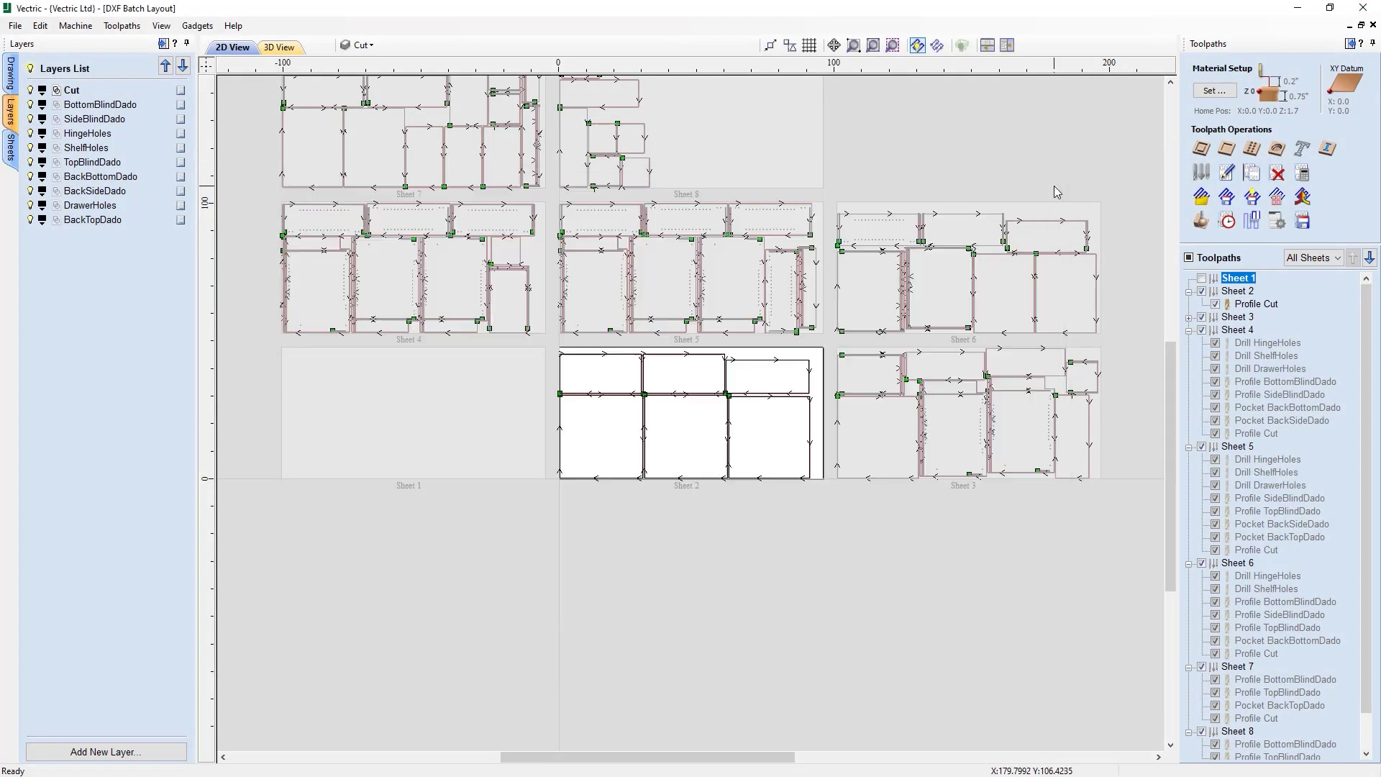
click(1053, 185)
Step: View the job notes stored in the DXF Batch Layout file and close them
click(40, 26)
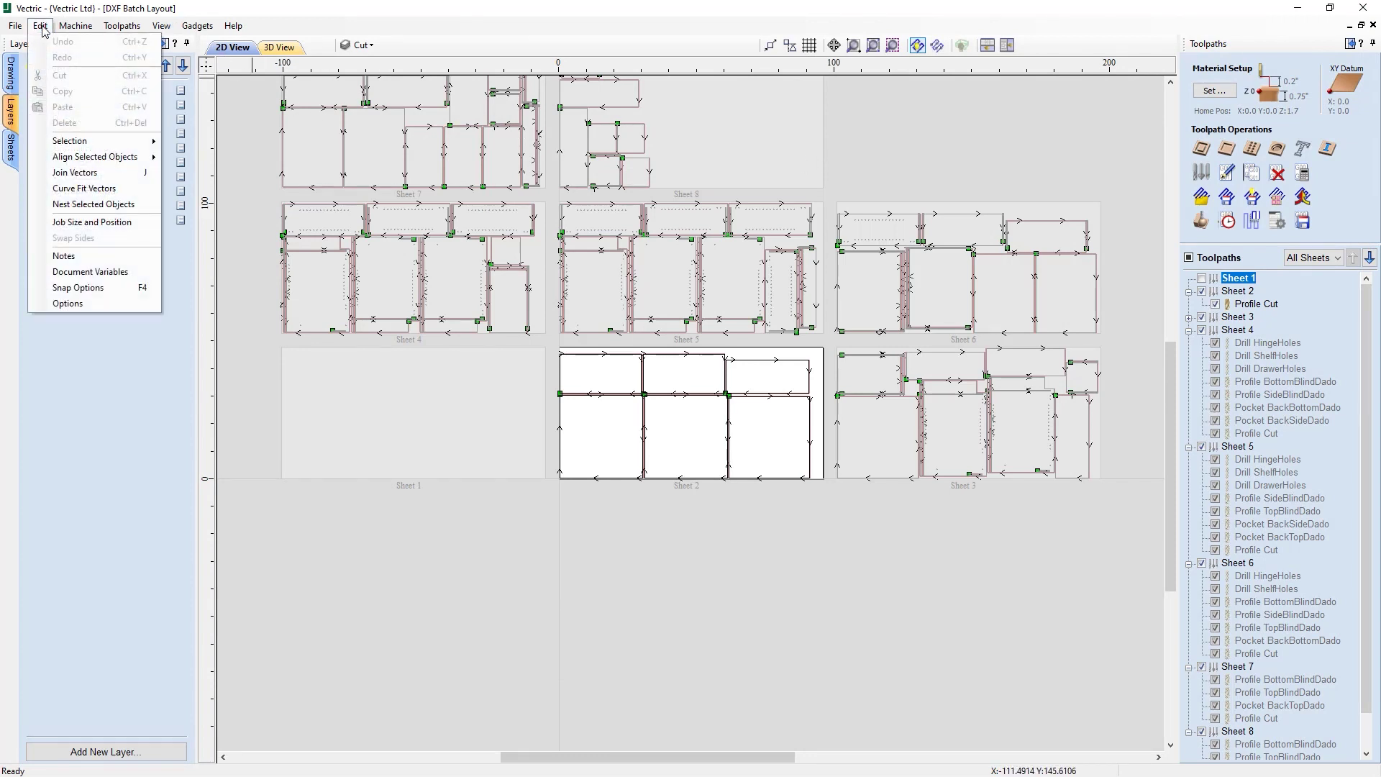
click(77, 260)
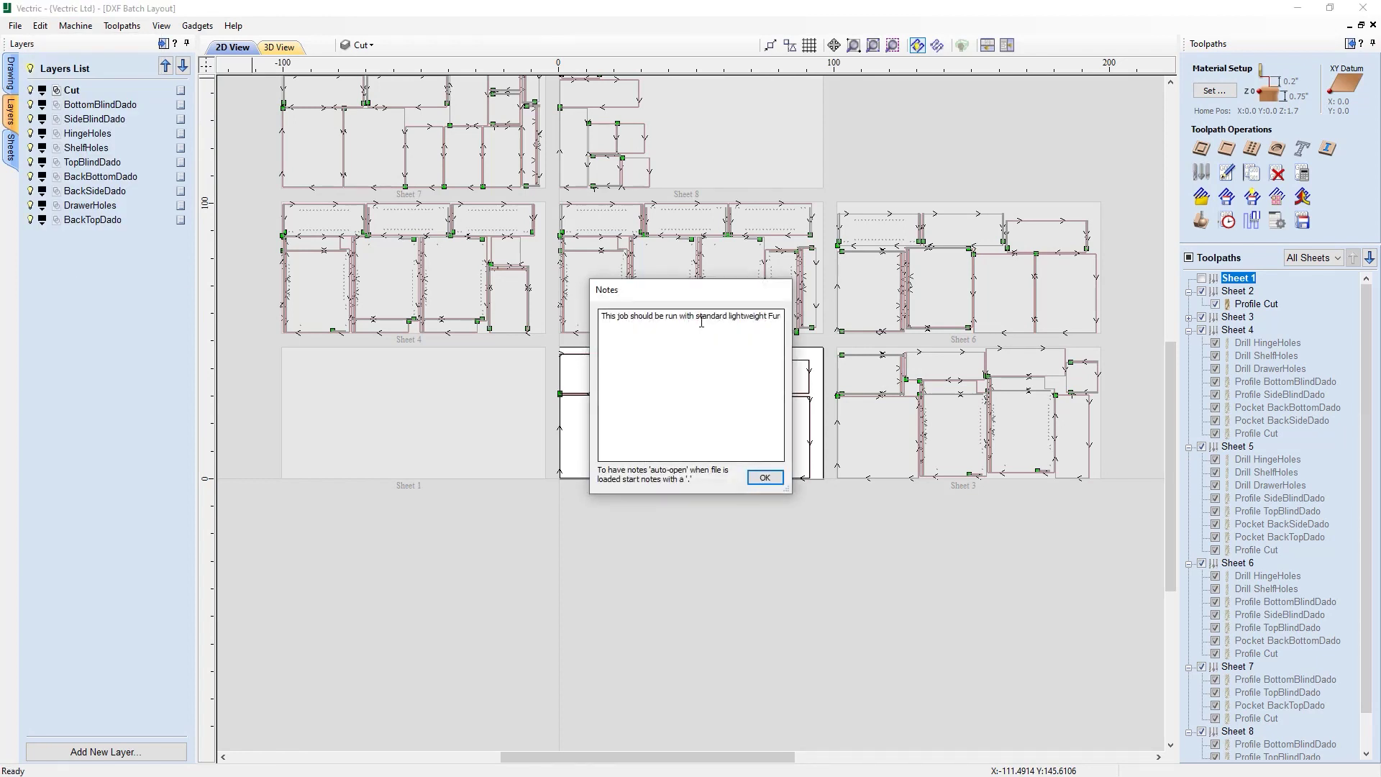
click(766, 476)
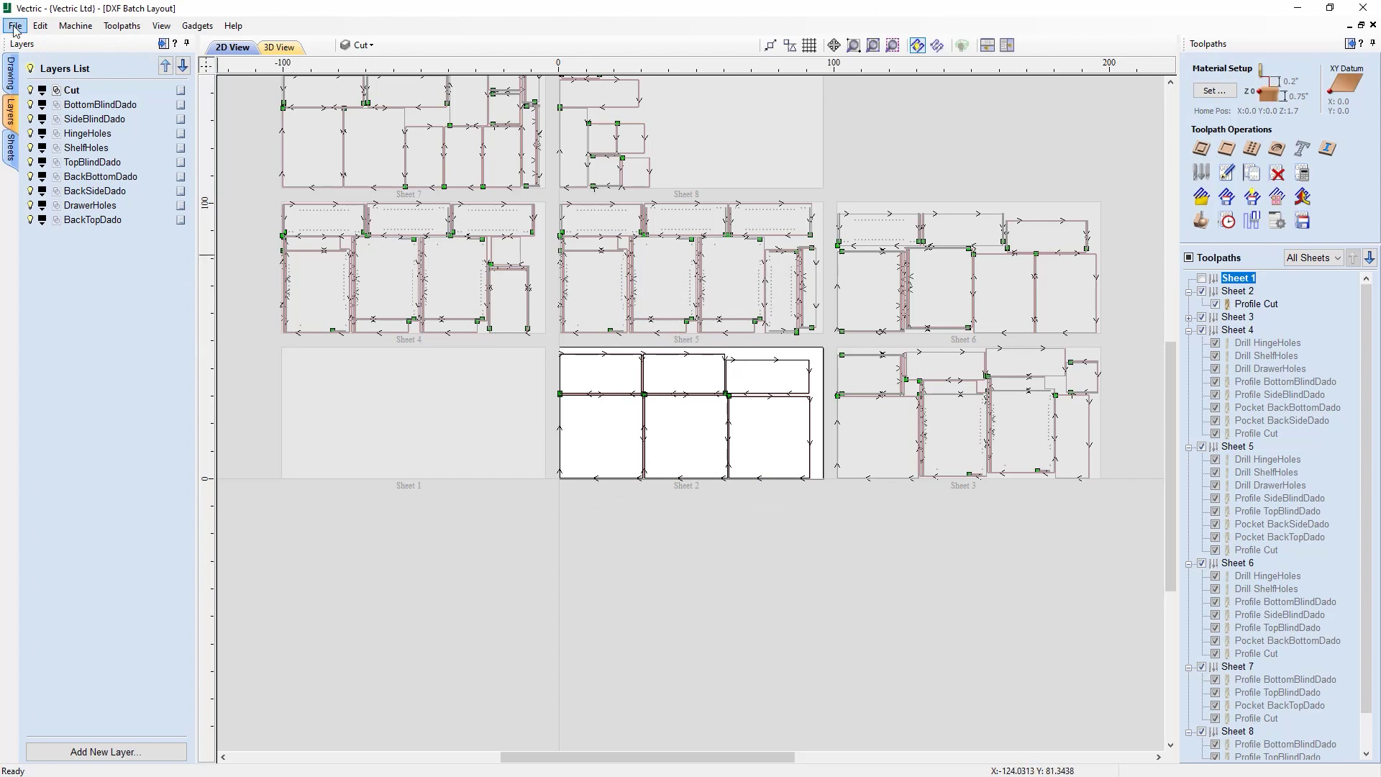
Step: Close the DXF Batch Layout job and open Introduction_To_Two_Sided_Machining.crv from the toolpath-setup-sheets-guide folder
click(17, 26)
click(38, 89)
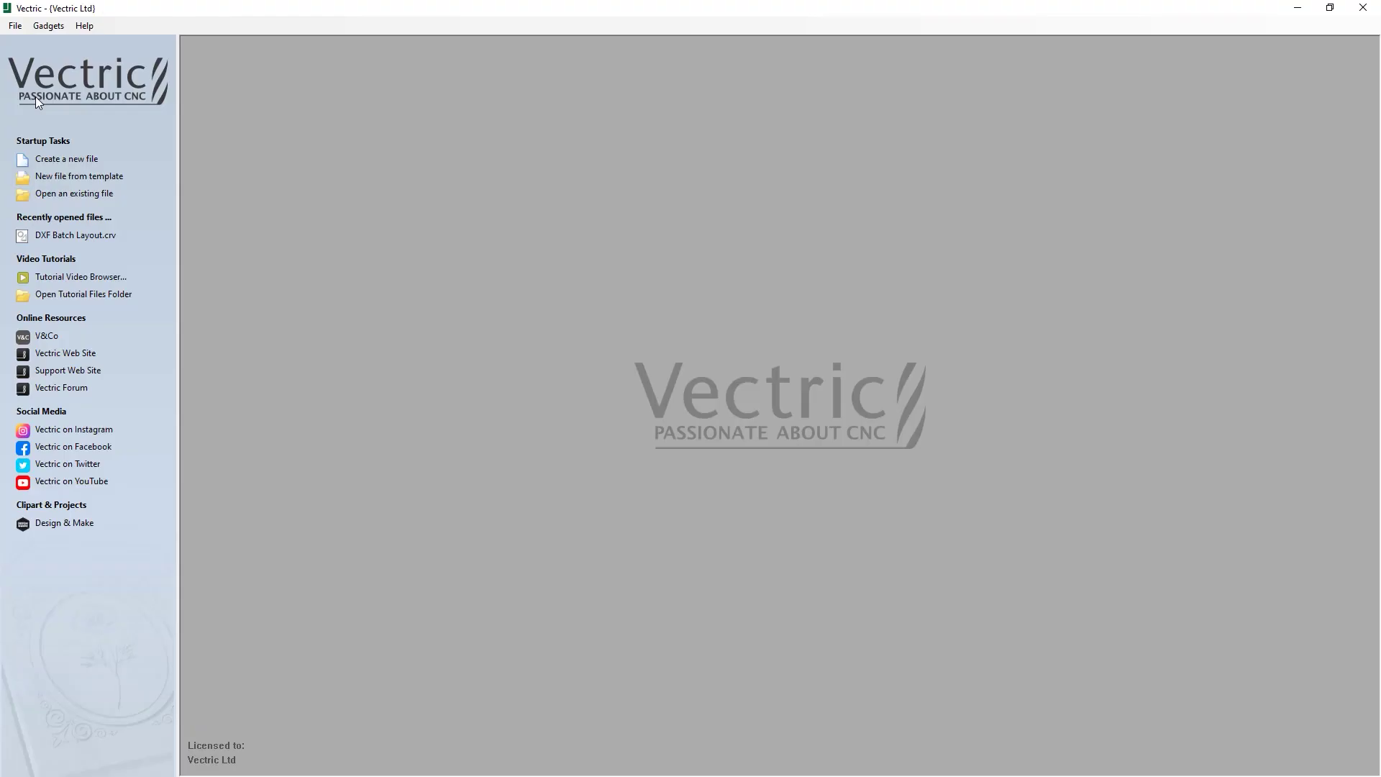
click(57, 194)
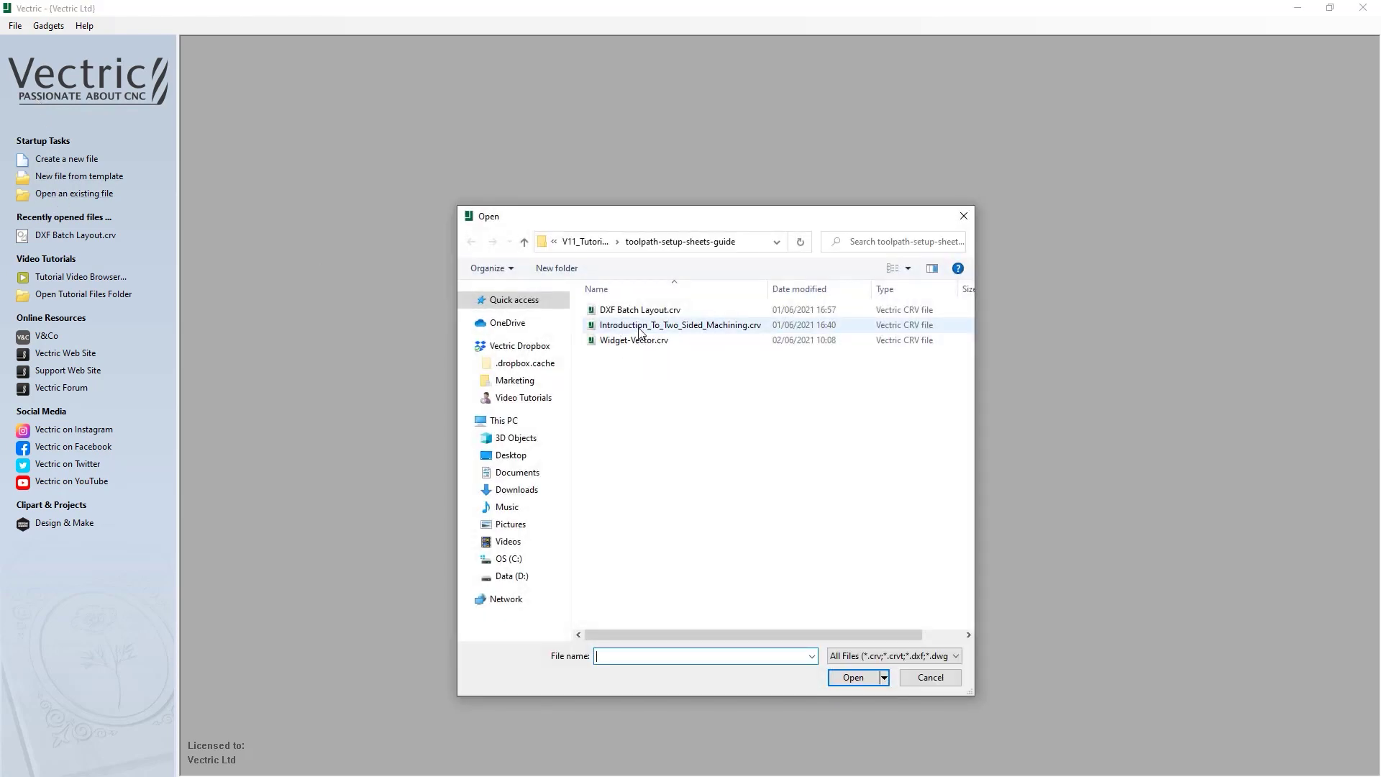
click(639, 331)
click(854, 676)
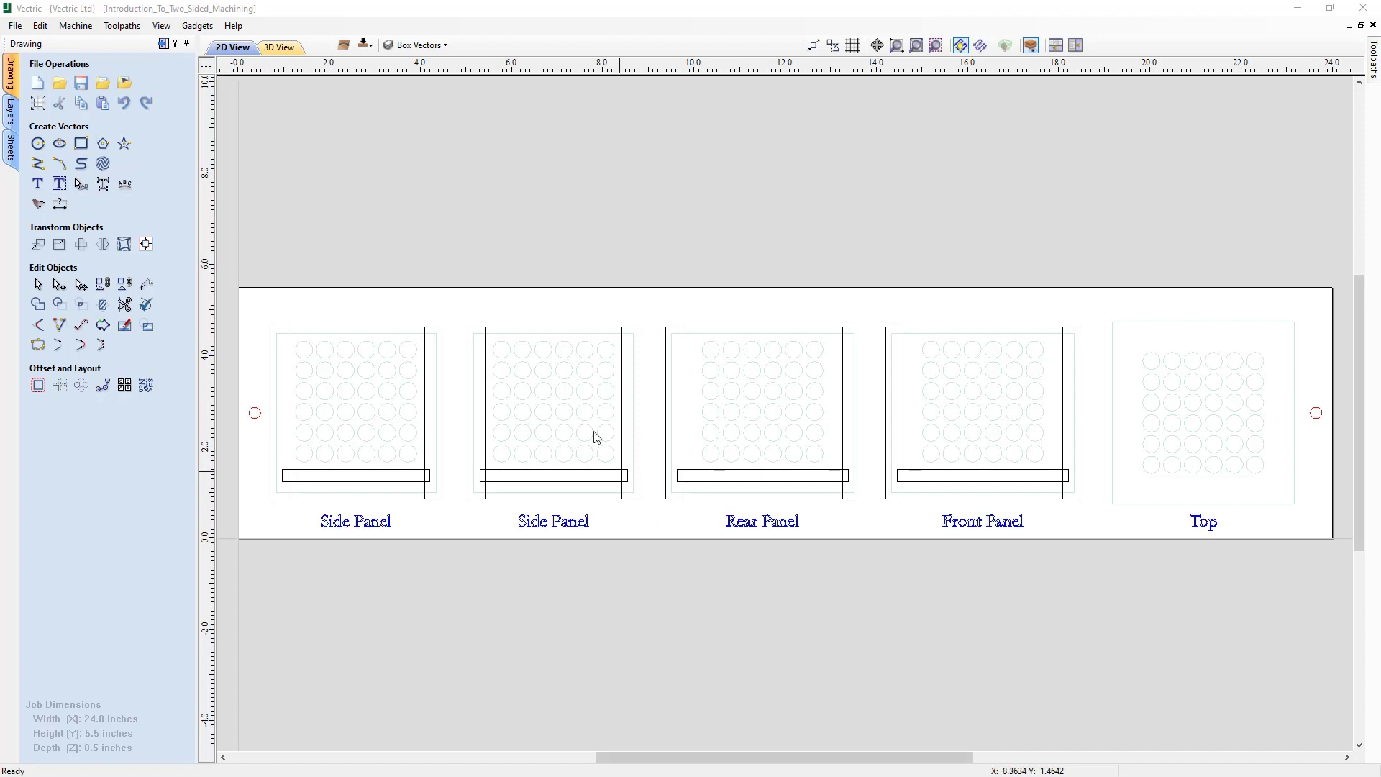
Step: Show the job's layers list and keep the toolpath operations permanently displayed beside the drawing
click(11, 111)
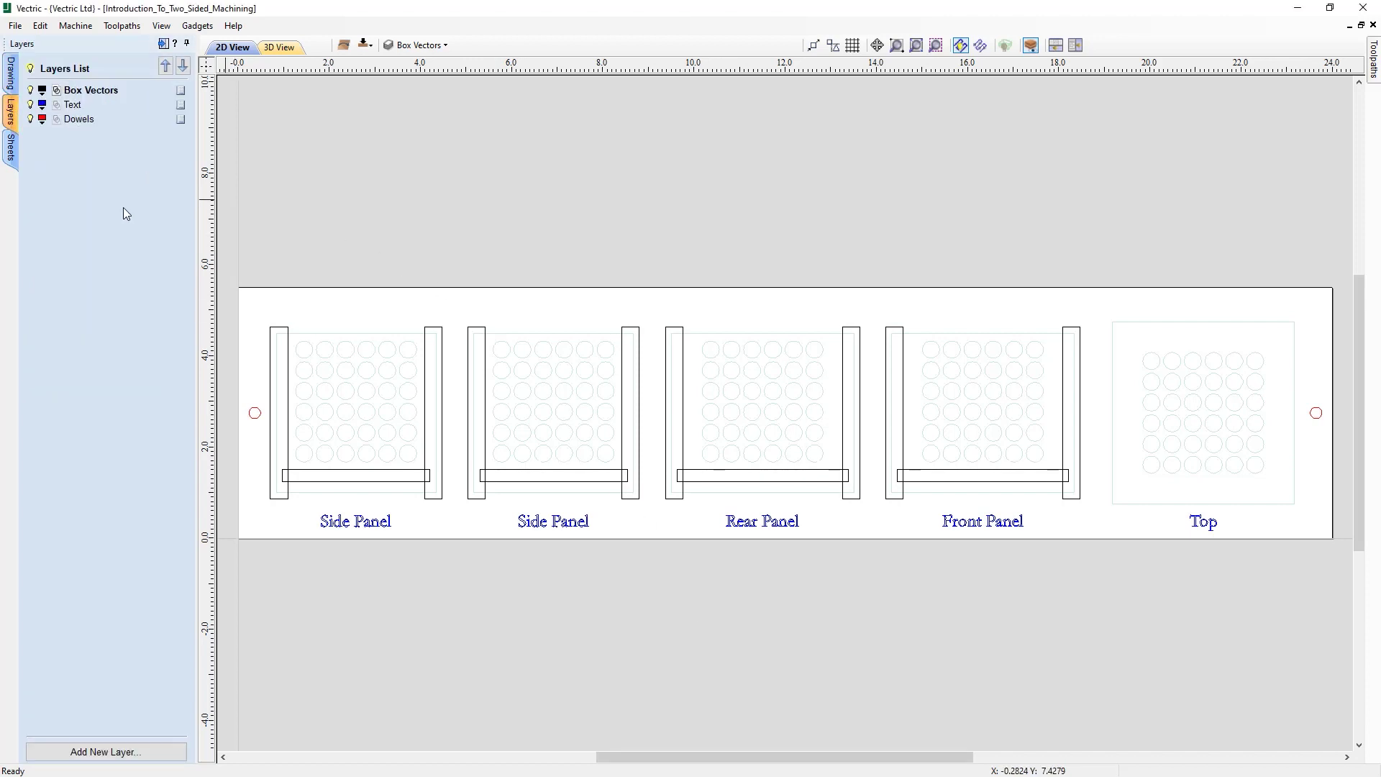
click(1373, 57)
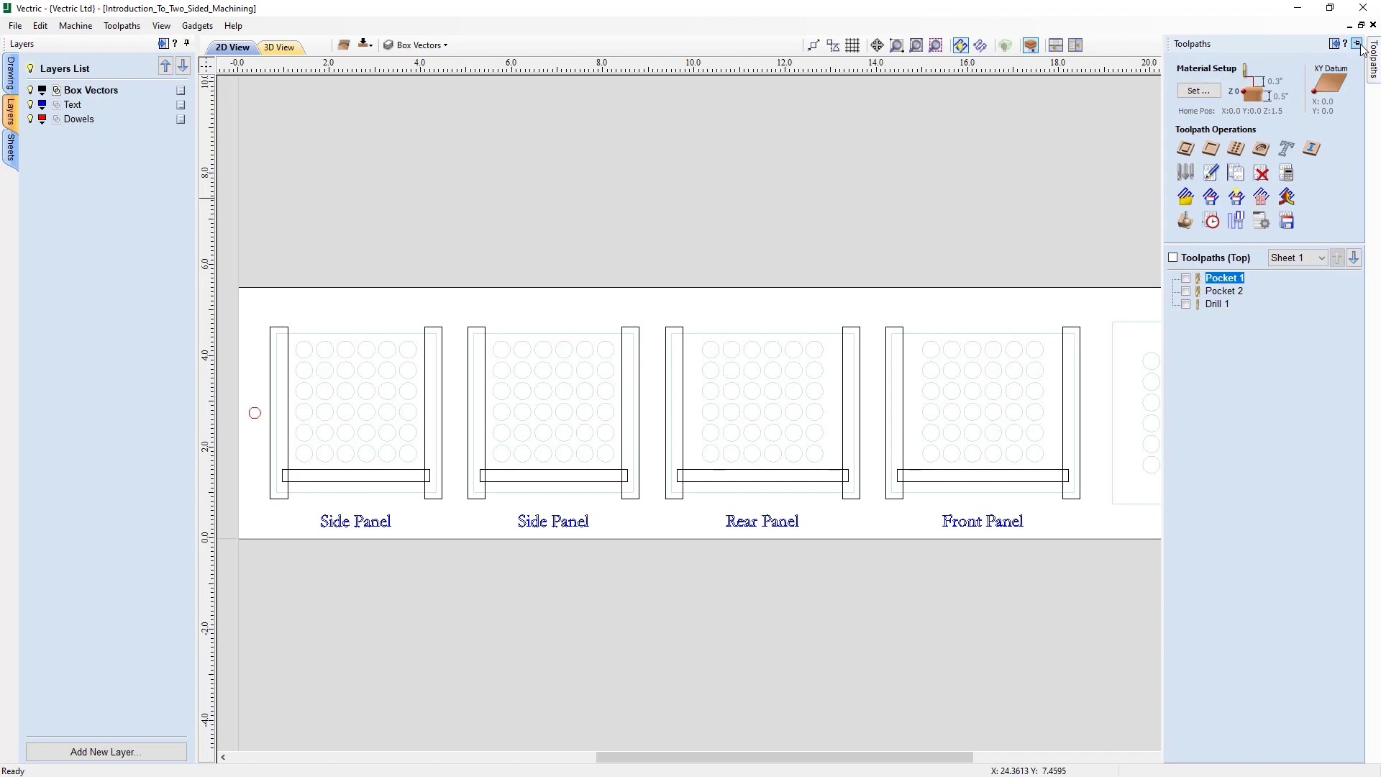
click(1357, 44)
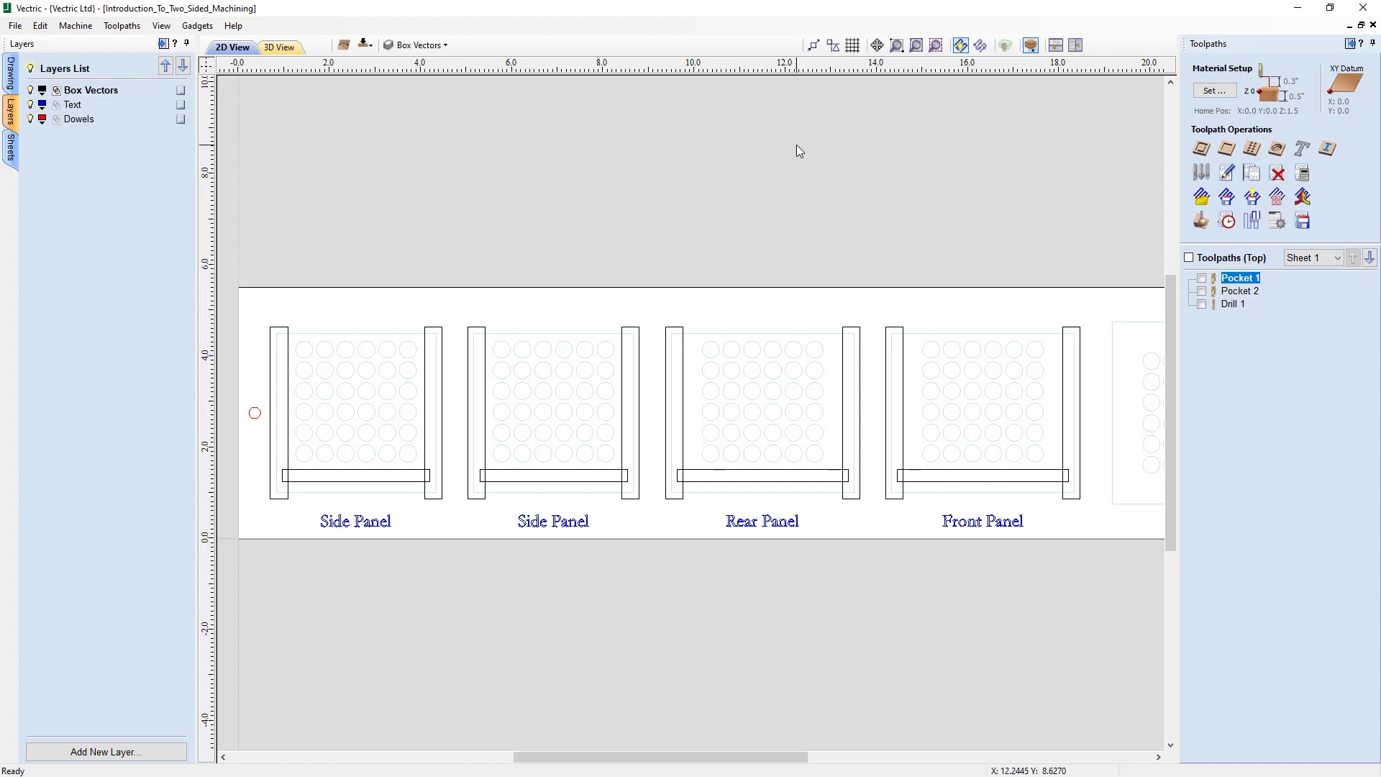
Step: Switch between the top and bottom sides to compare their vectors and toolpaths, finishing on the top side
click(364, 46)
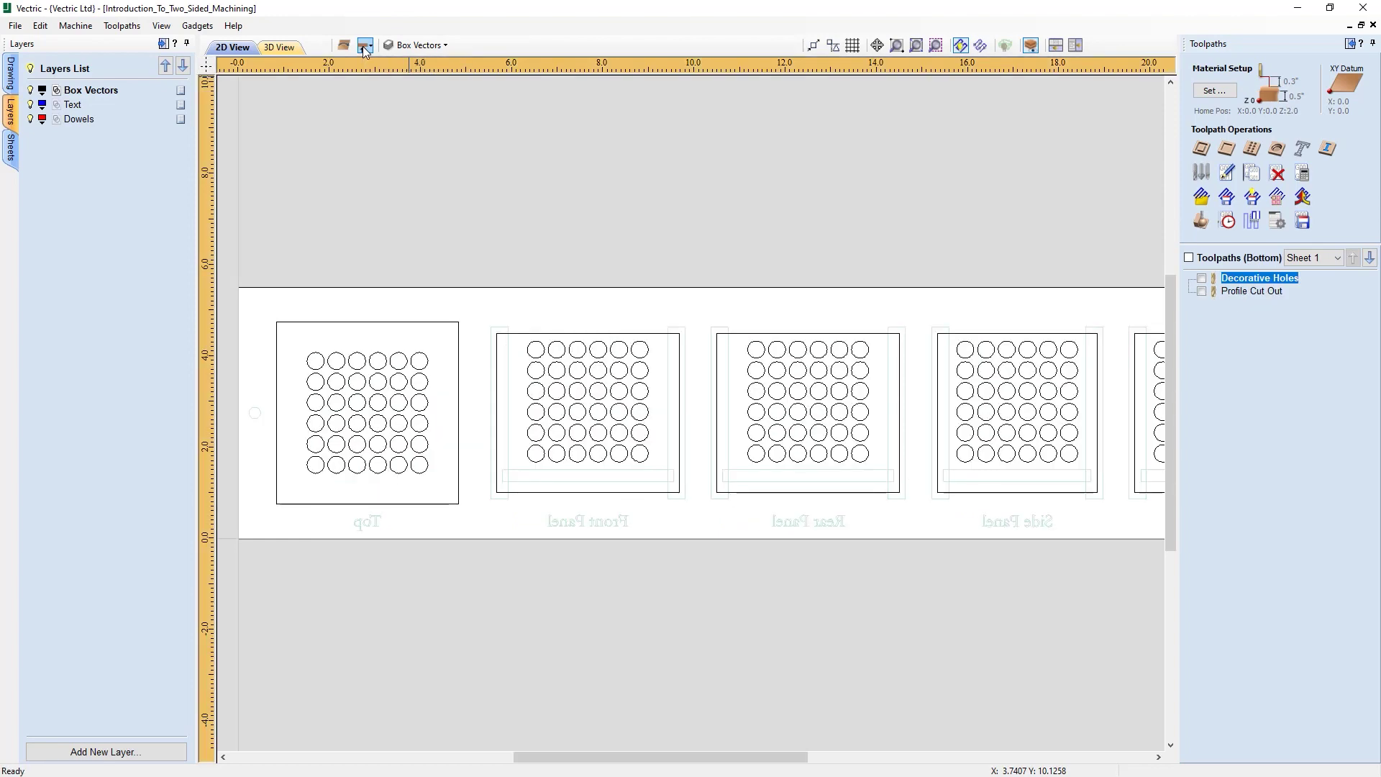
click(364, 46)
click(365, 46)
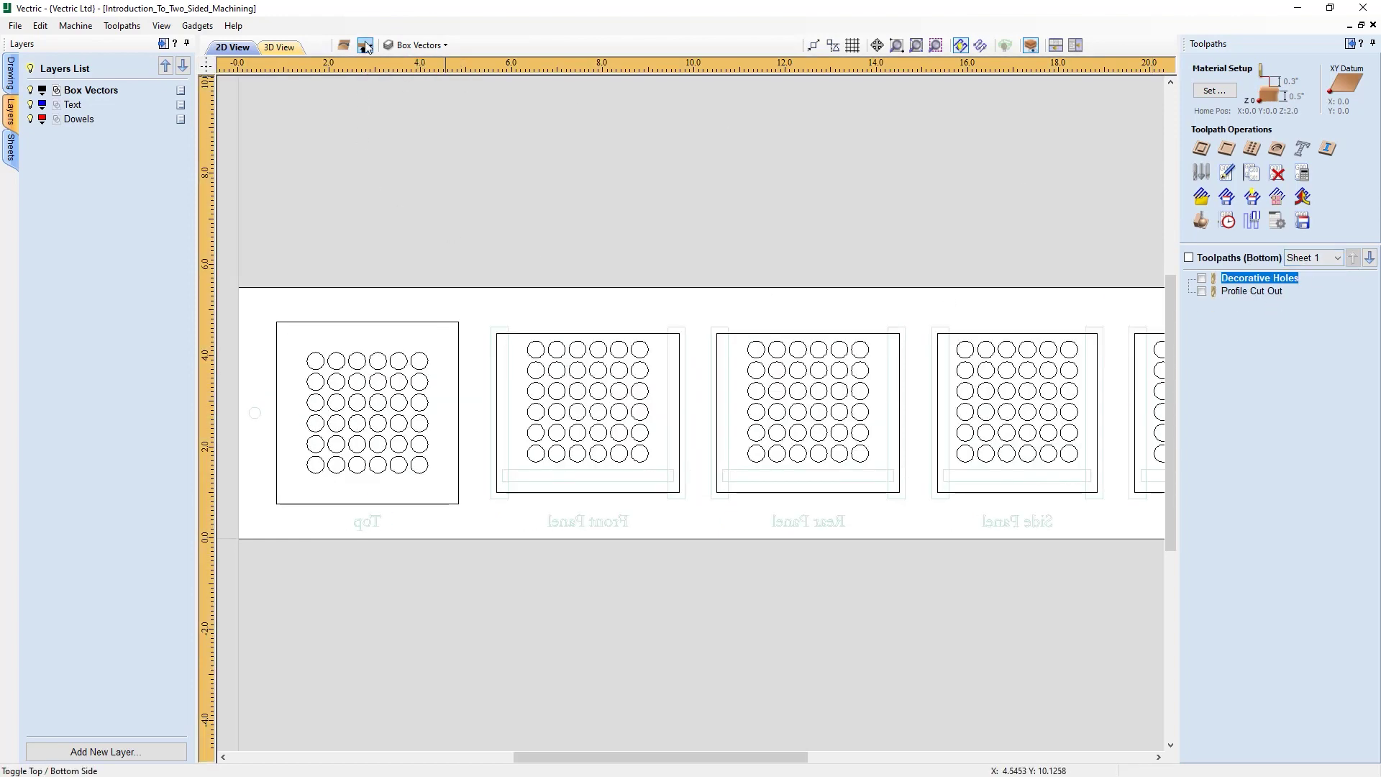
click(365, 47)
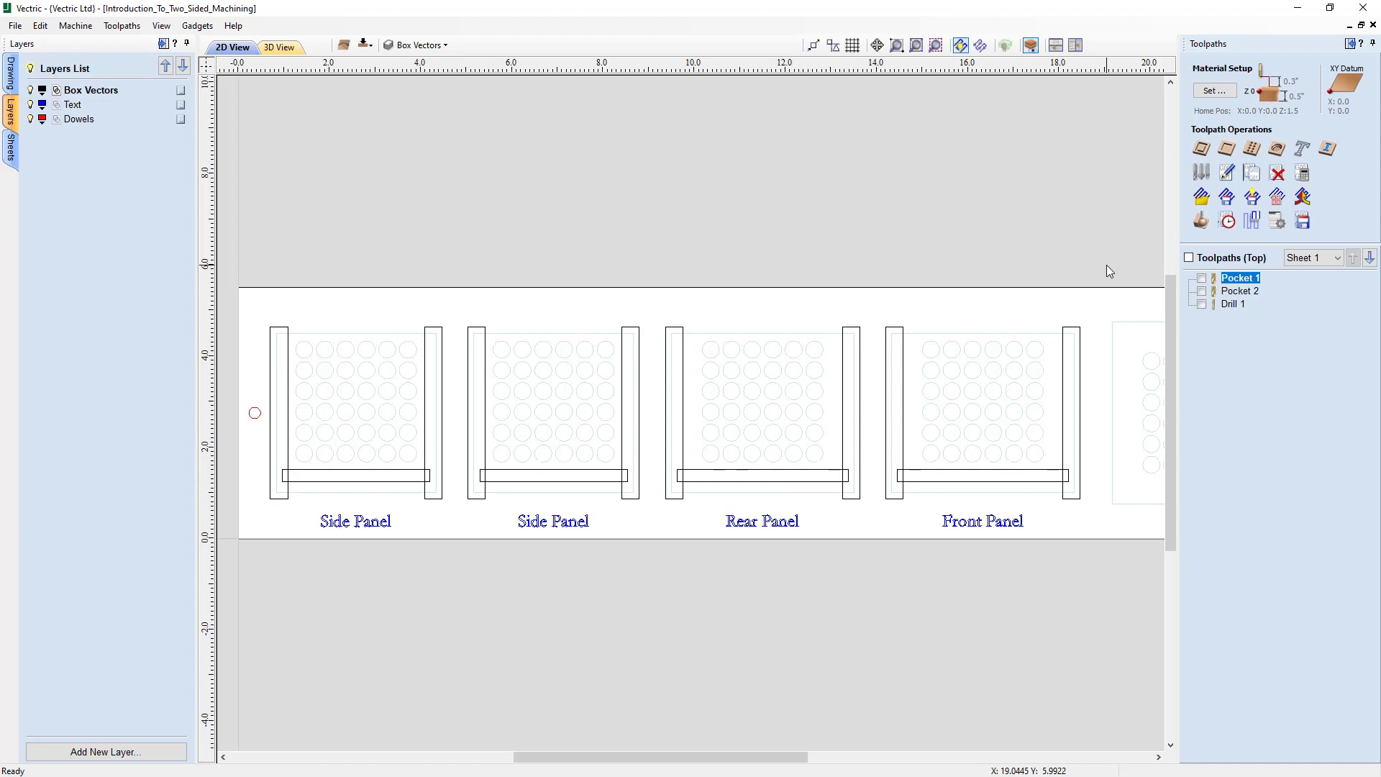
click(366, 46)
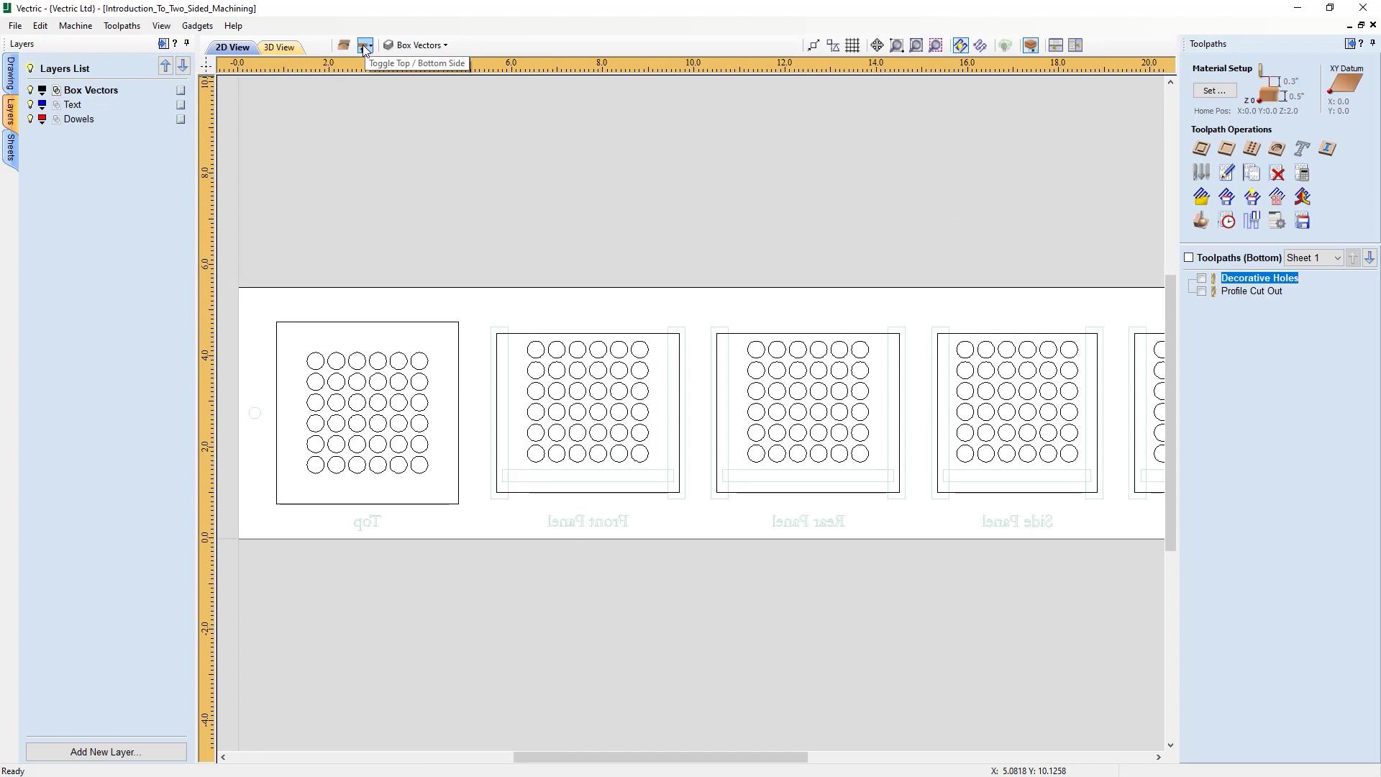
click(364, 46)
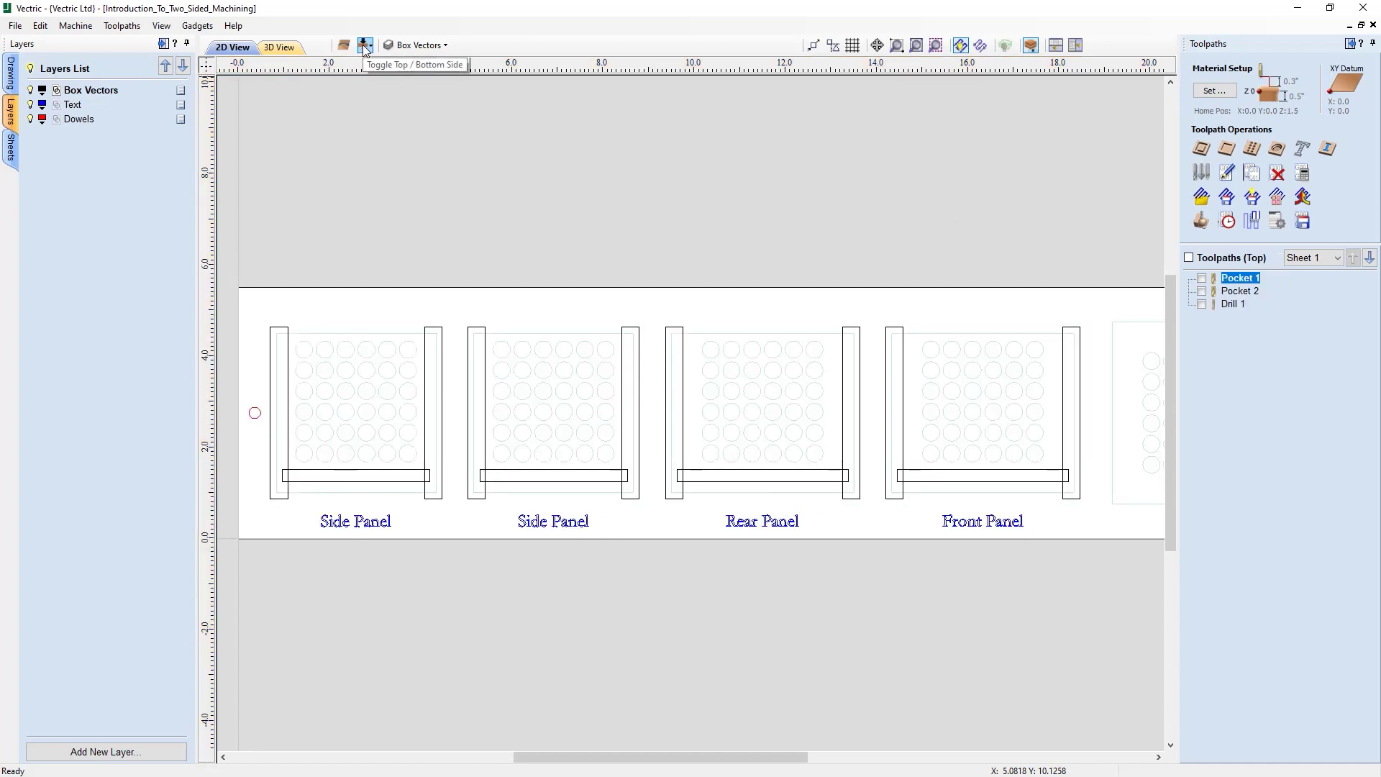
Step: Create the top side's job setup sheet under the file name Introduction_To_Two_Sided_Machining_Summary.html, and review its material setup and toolpath details
click(1278, 224)
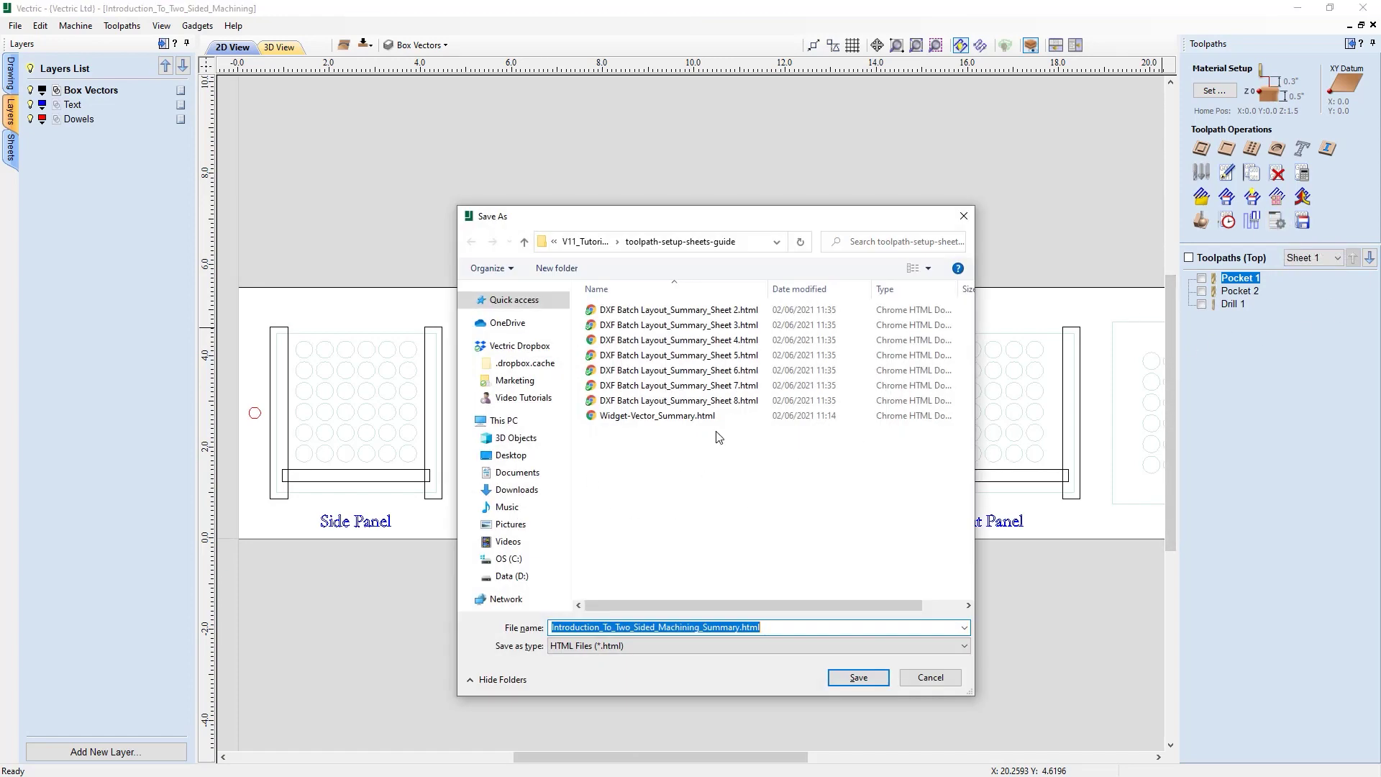
click(843, 679)
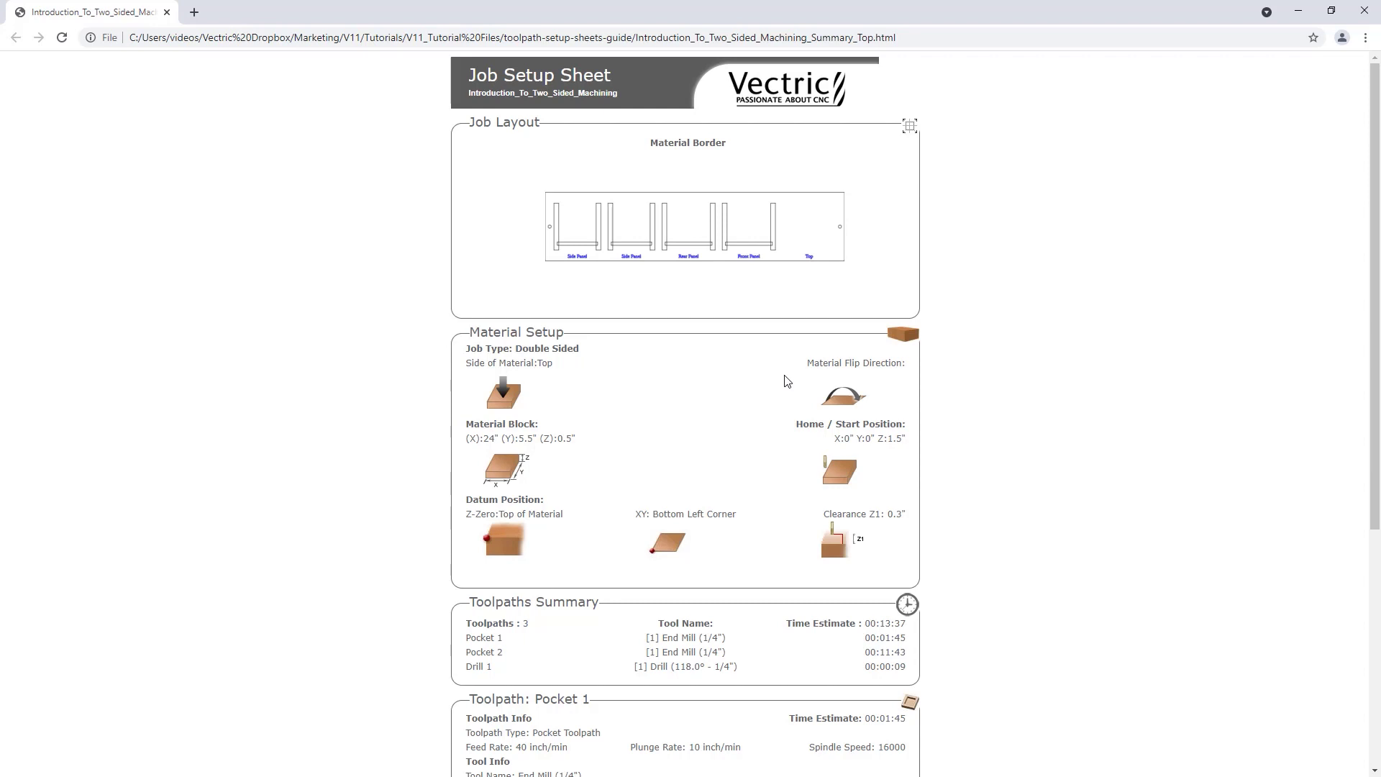
scroll(785, 381, down, 3)
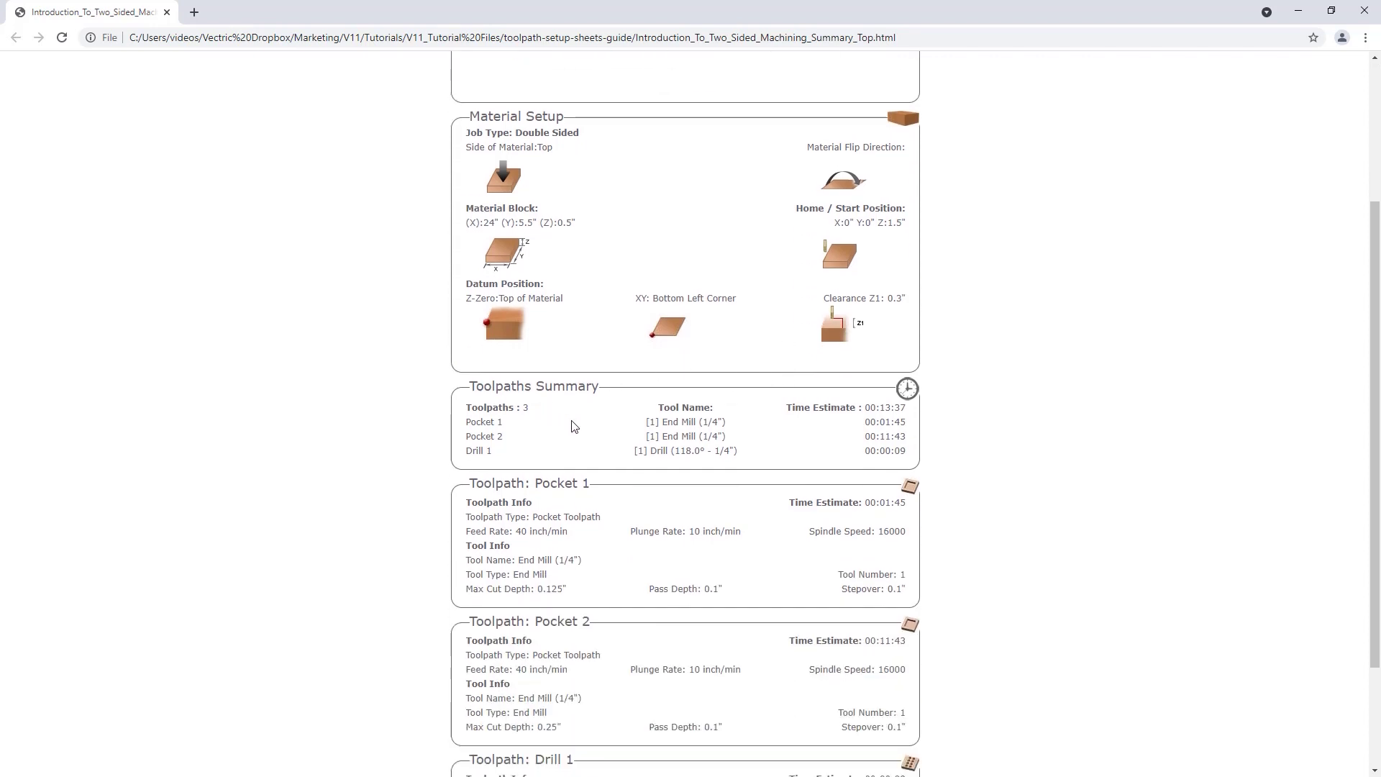
scroll(574, 426, down, 3)
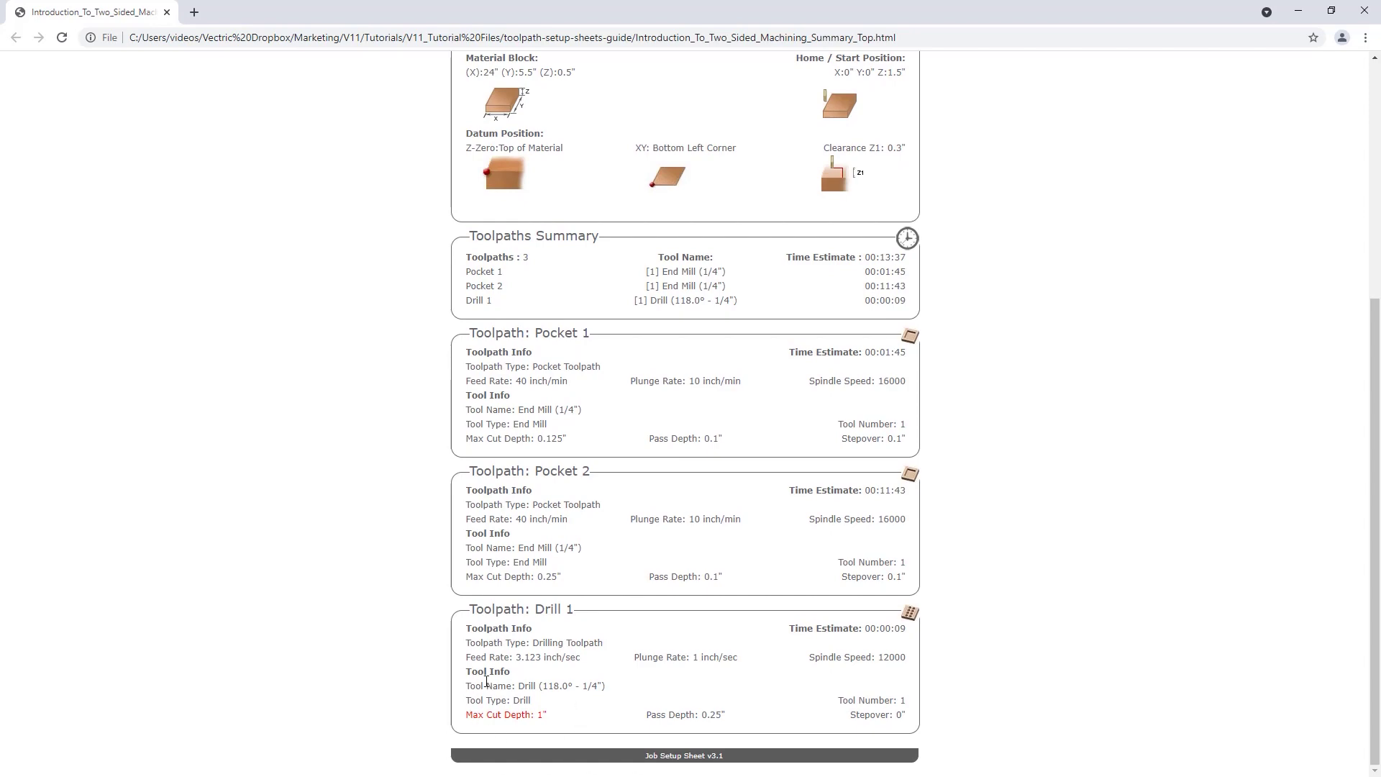
scroll(491, 680, up, 5)
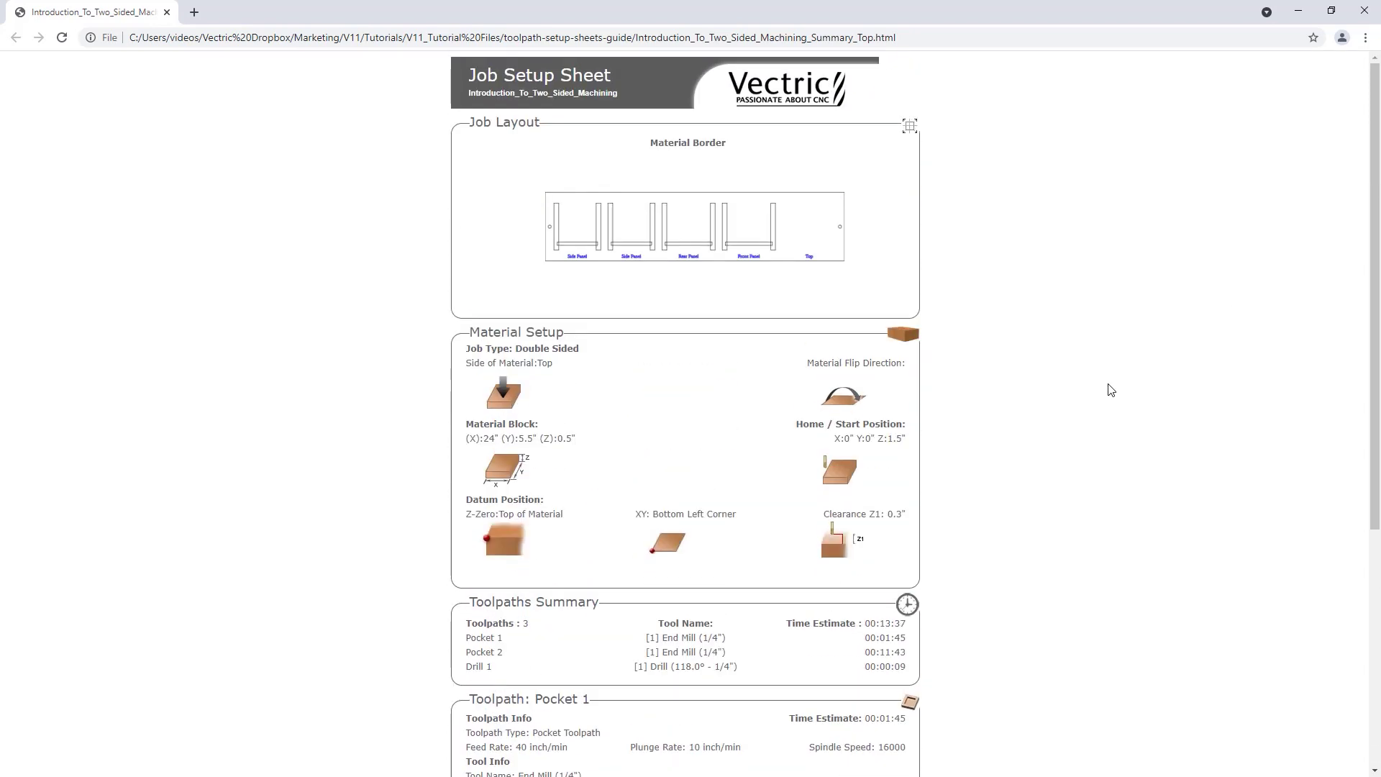
click(1363, 12)
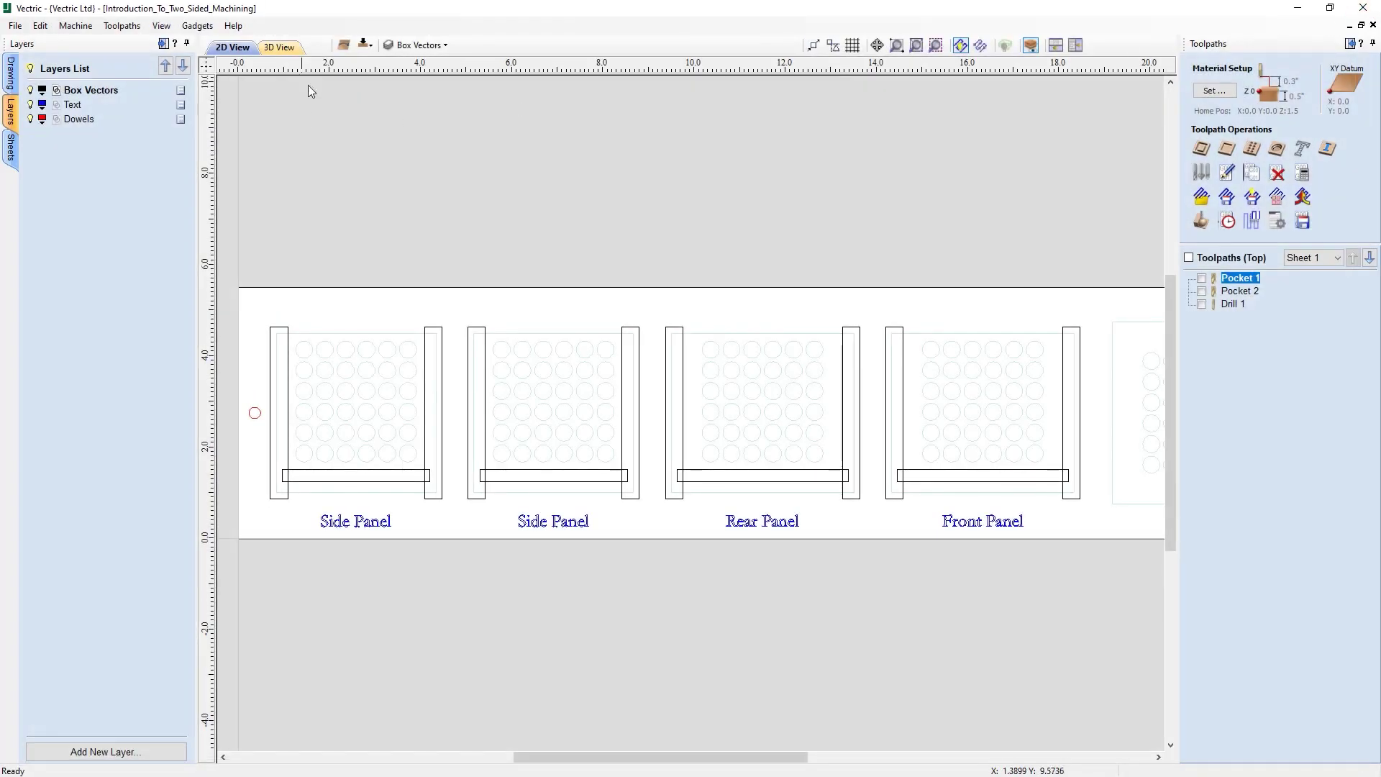
Step: Create the bottom side's job setup sheet with the file name Introduction_To_Two_Sided_Machining_Summary.html, and review its material setup and toolpath details
click(364, 45)
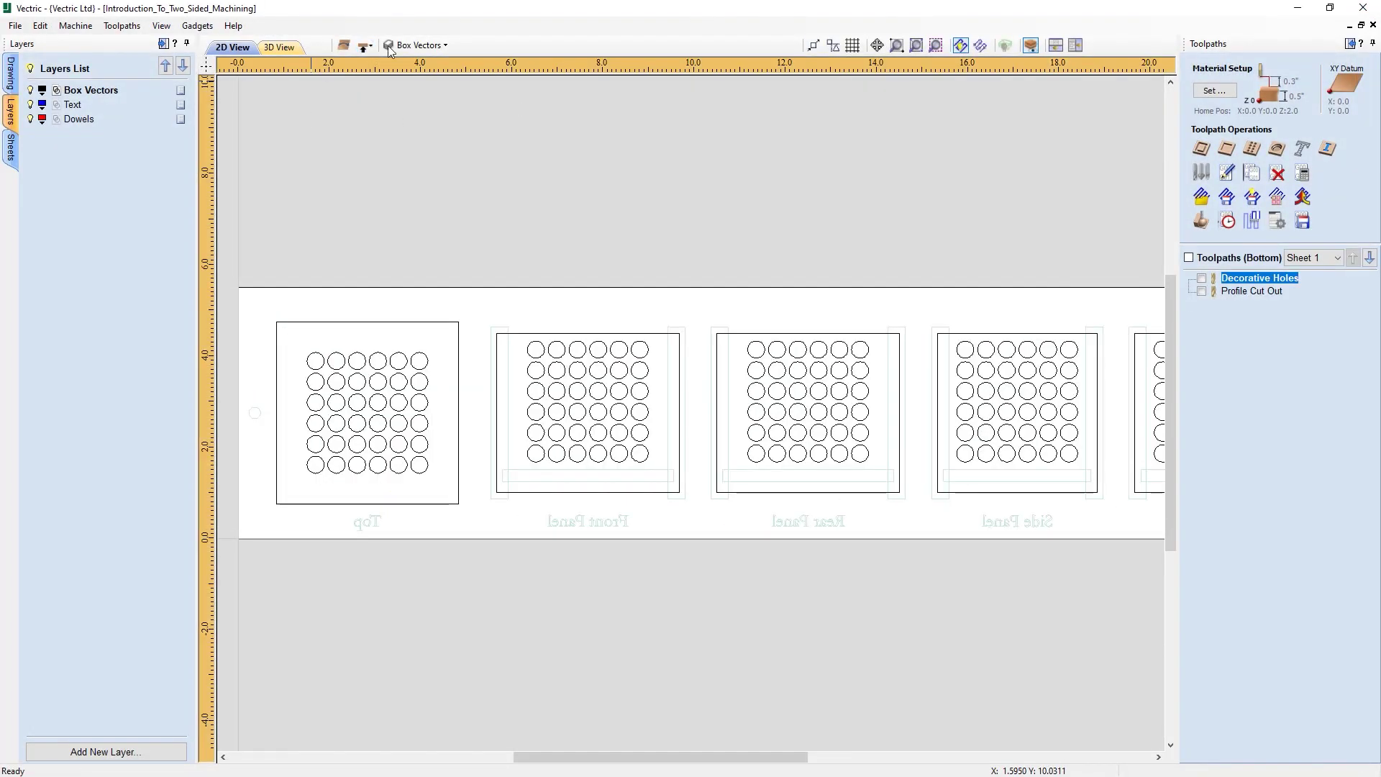
click(1275, 223)
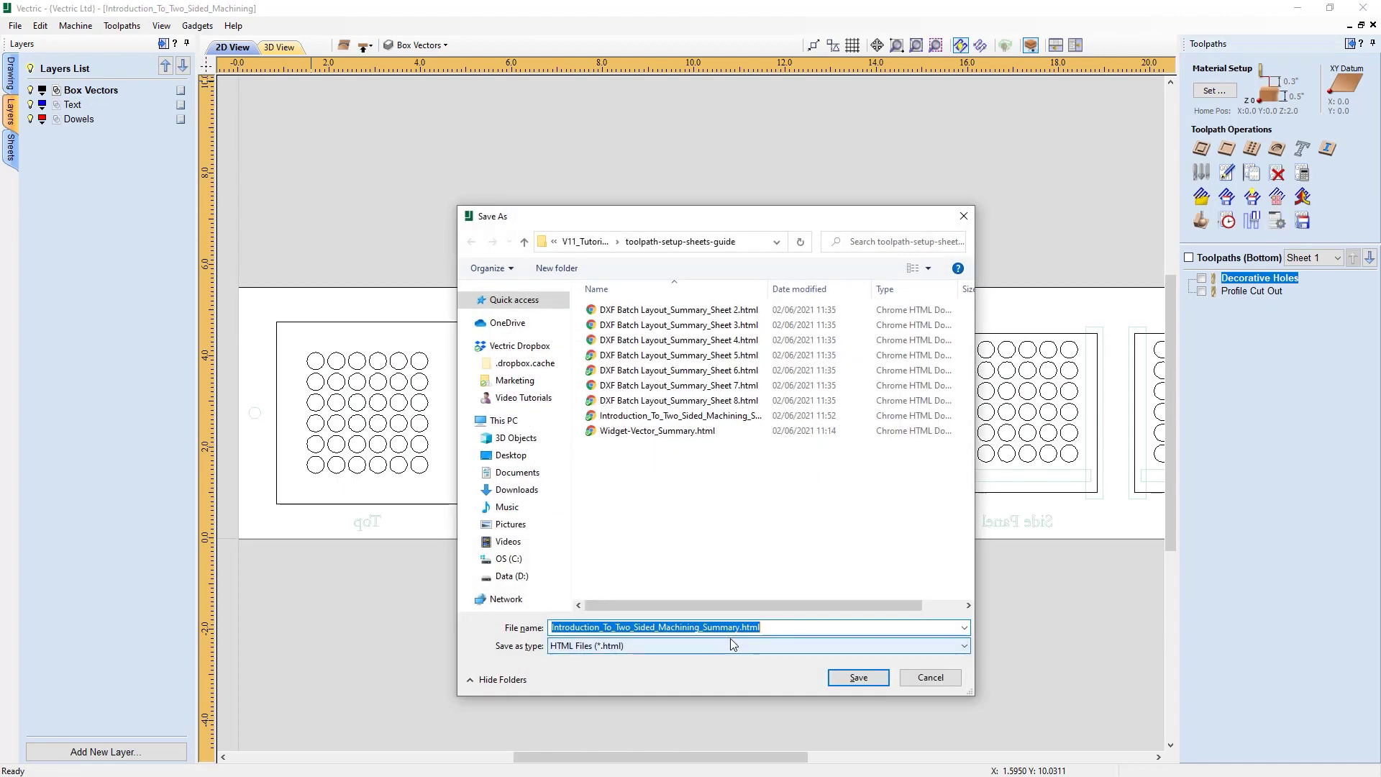
click(837, 677)
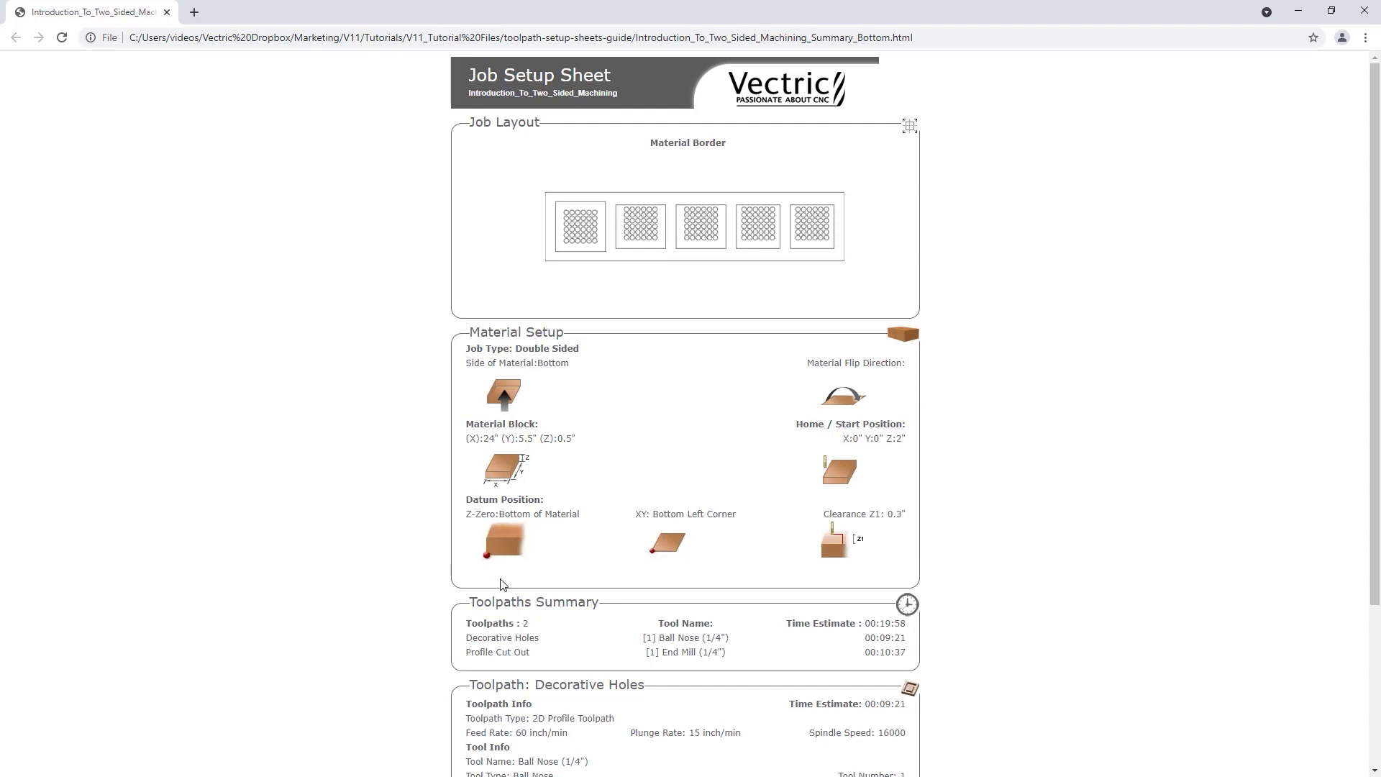
scroll(501, 584, down, 3)
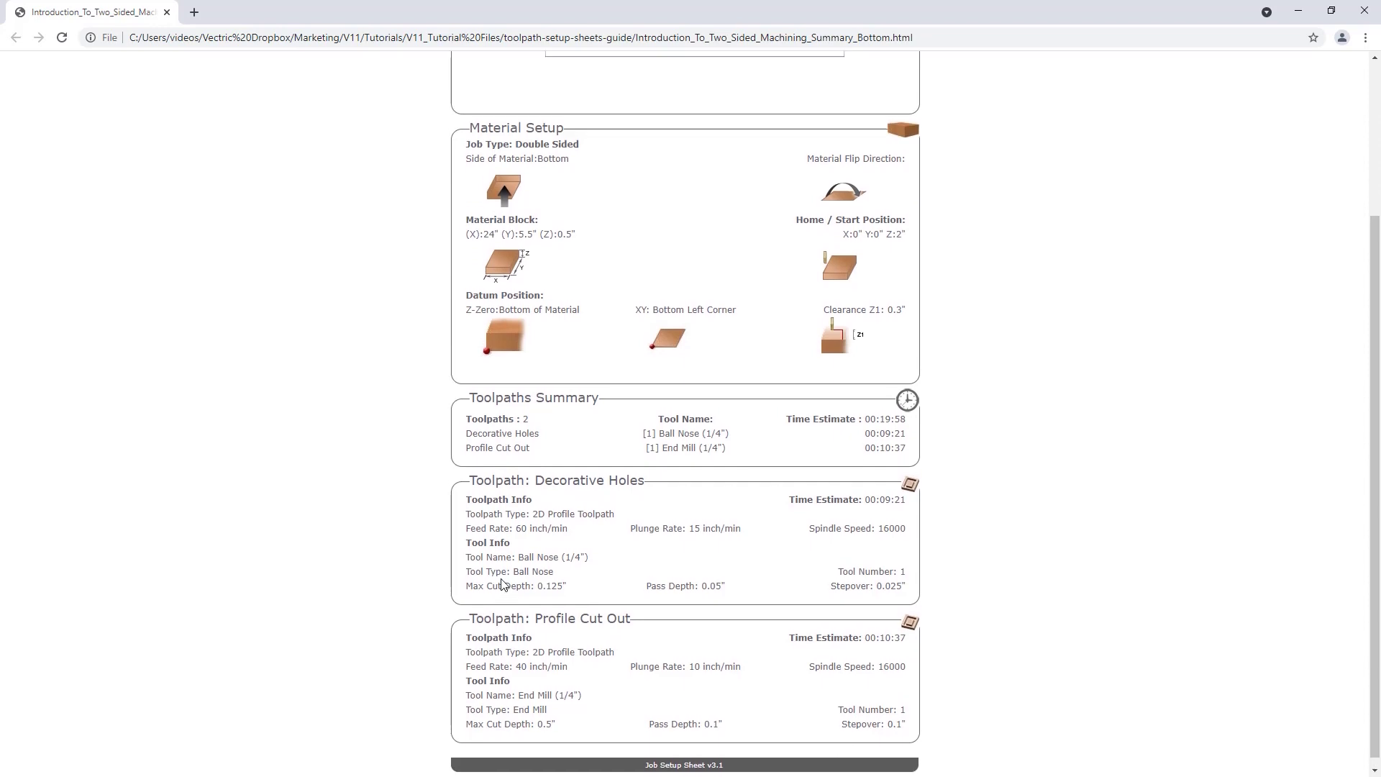
scroll(501, 584, up, 3)
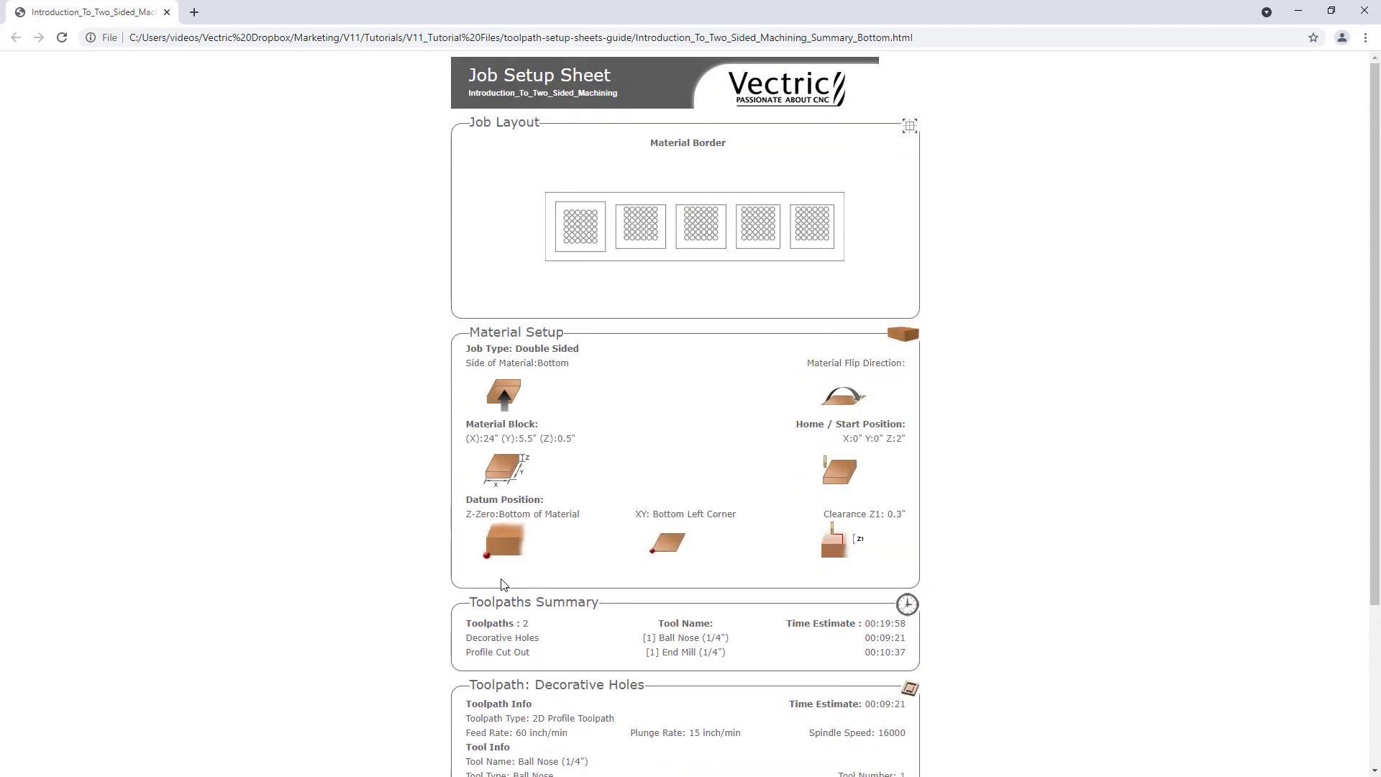
click(1362, 15)
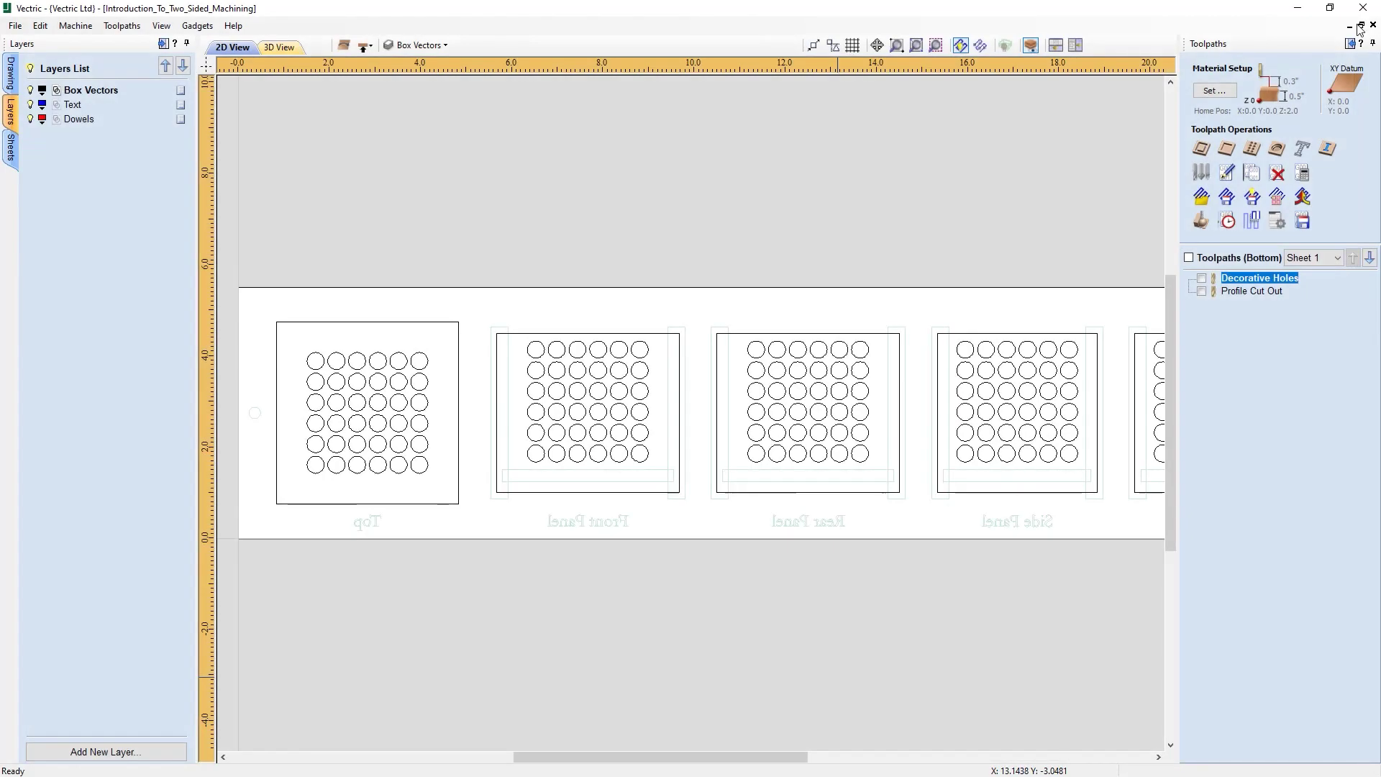
Step: Check the full file names of the saved top and bottom setup sheets without saving again, and close the two-sided machining job
click(1277, 223)
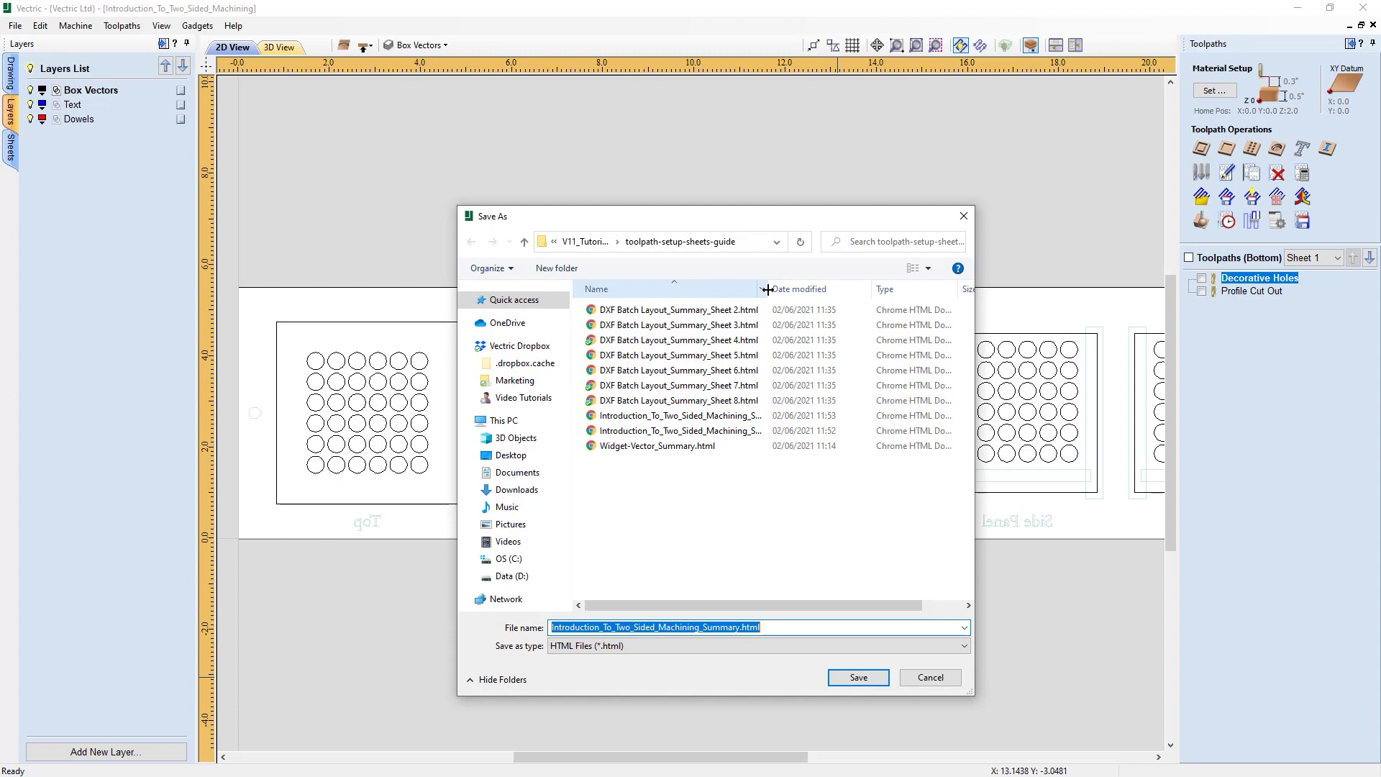
drag(767, 289, 879, 289)
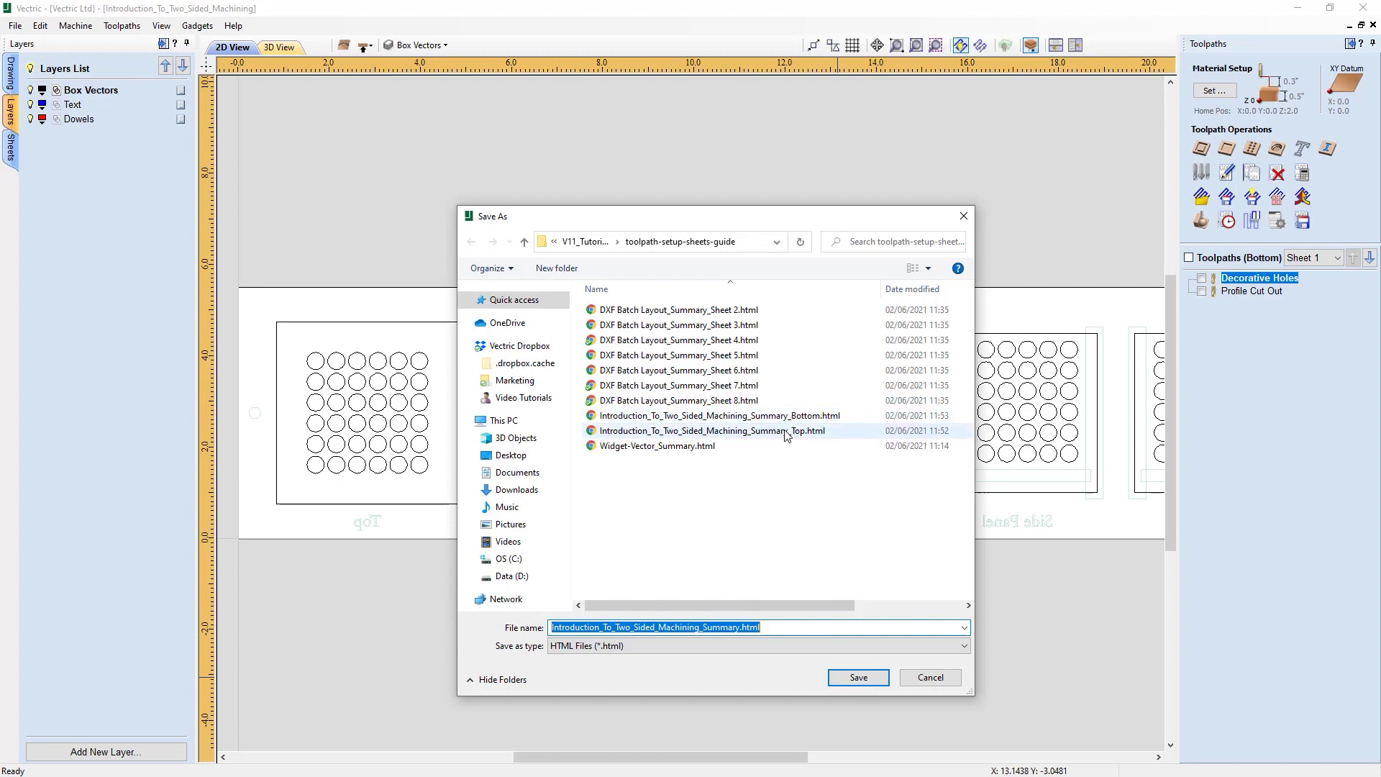
click(925, 679)
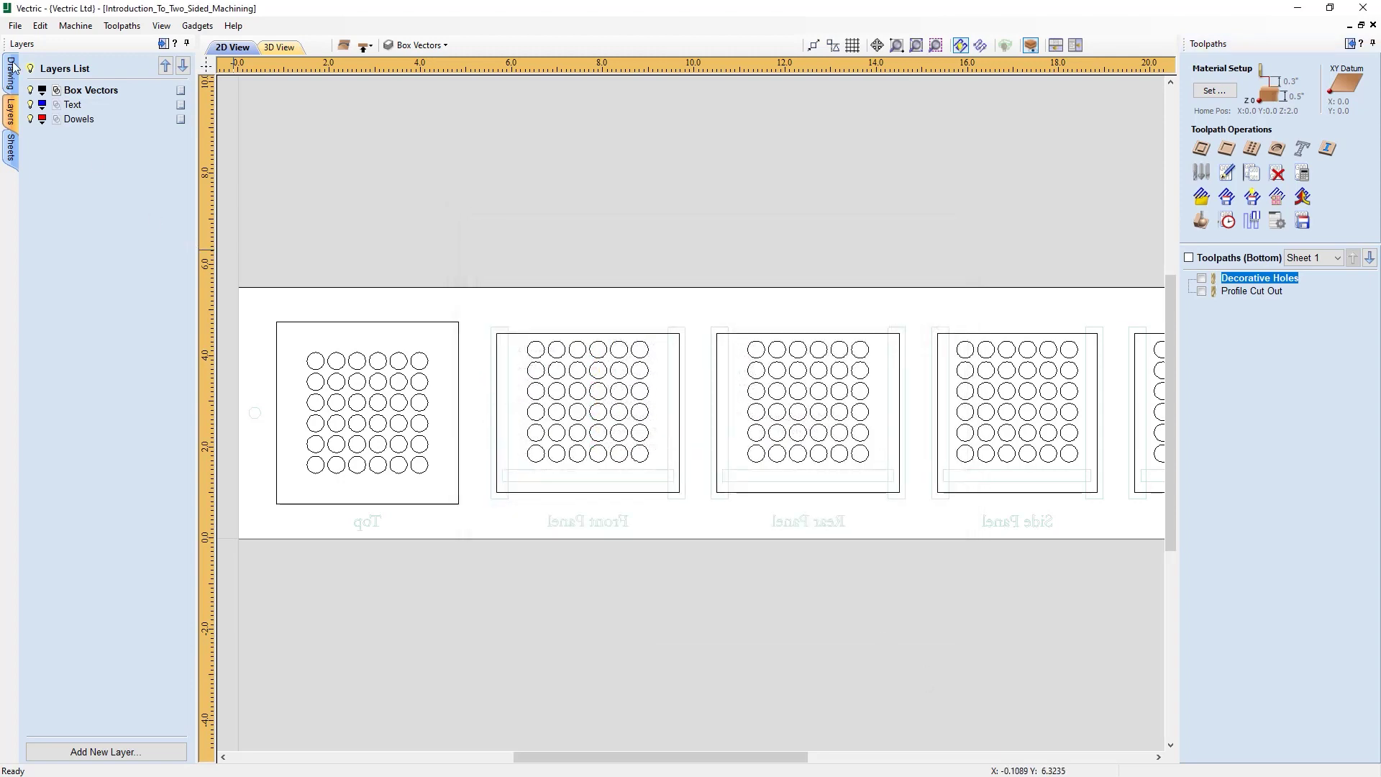
click(14, 27)
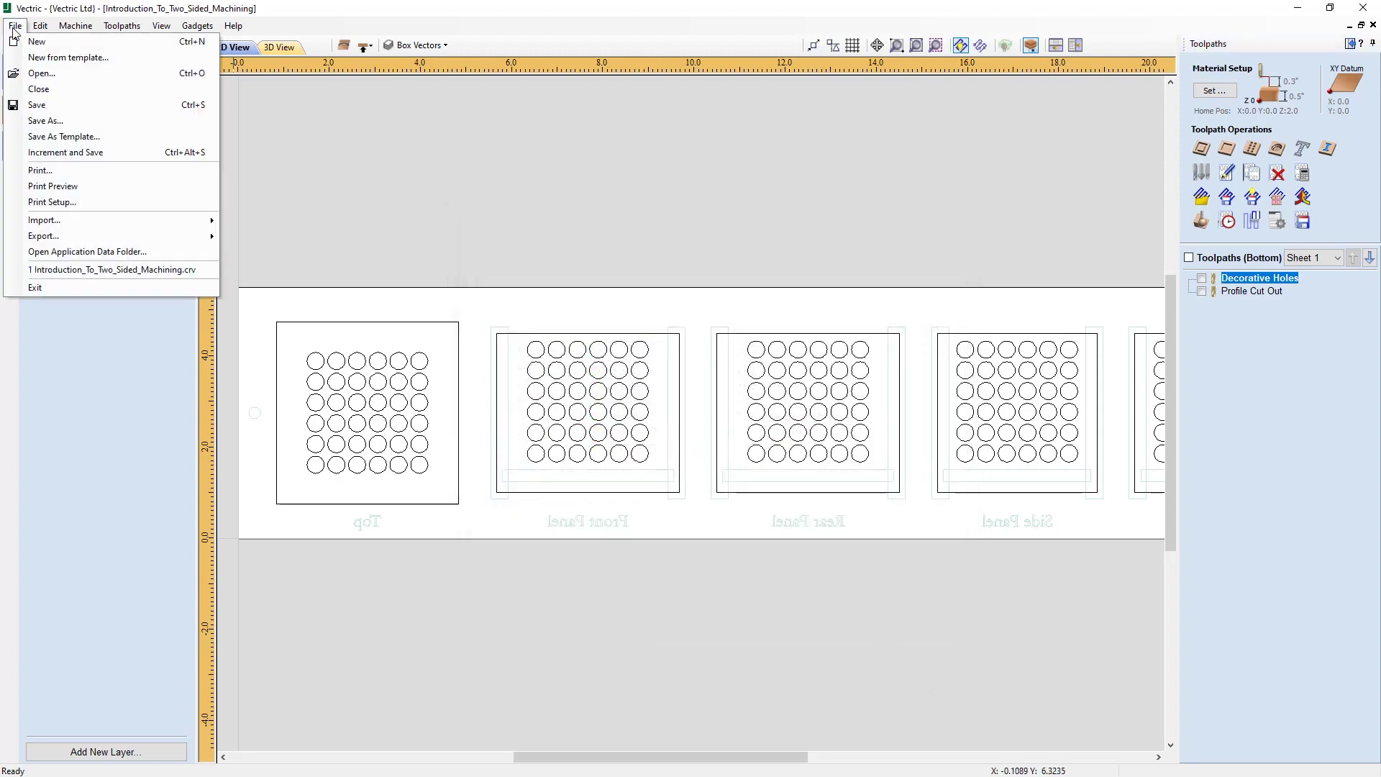
click(38, 89)
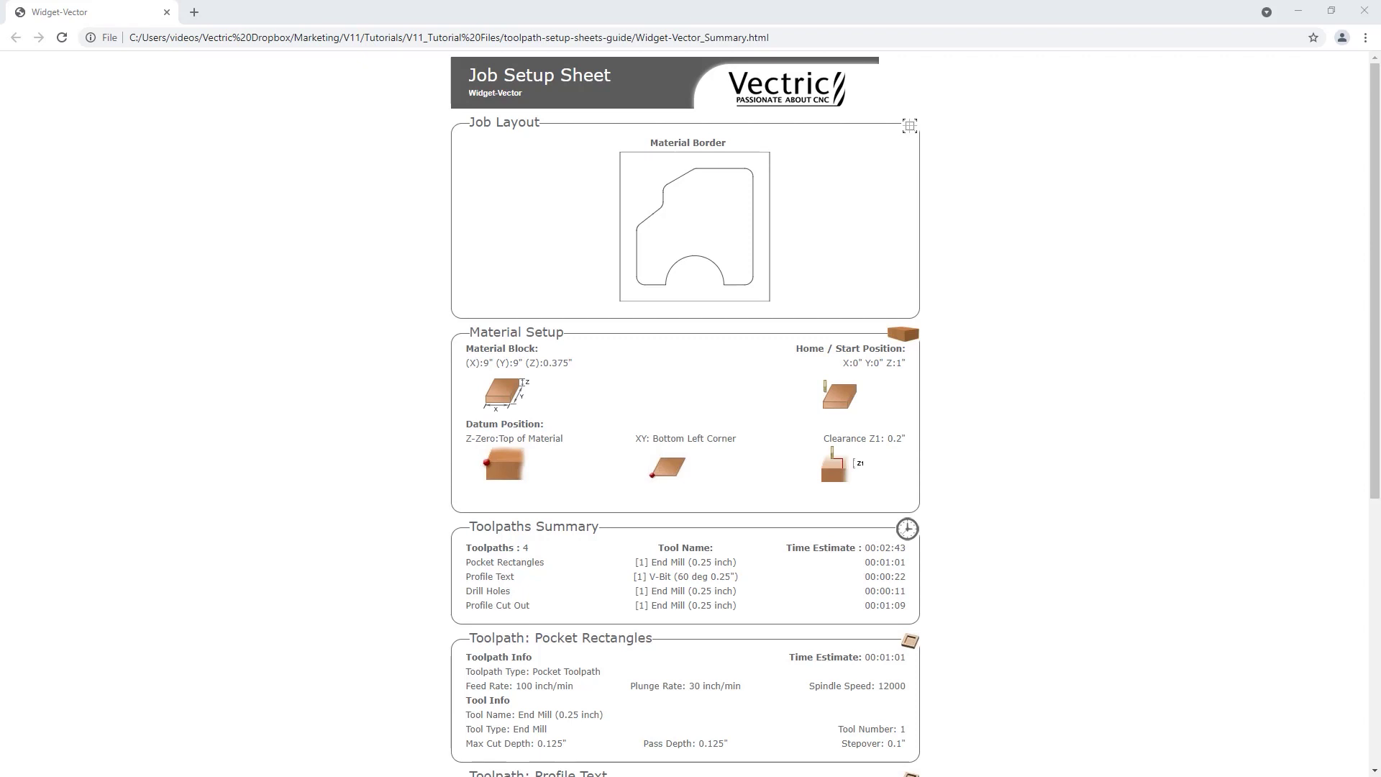
Step: Open the print settings for the Widget-Vector job setup sheet in the browser and expand the additional settings
right_click(1070, 364)
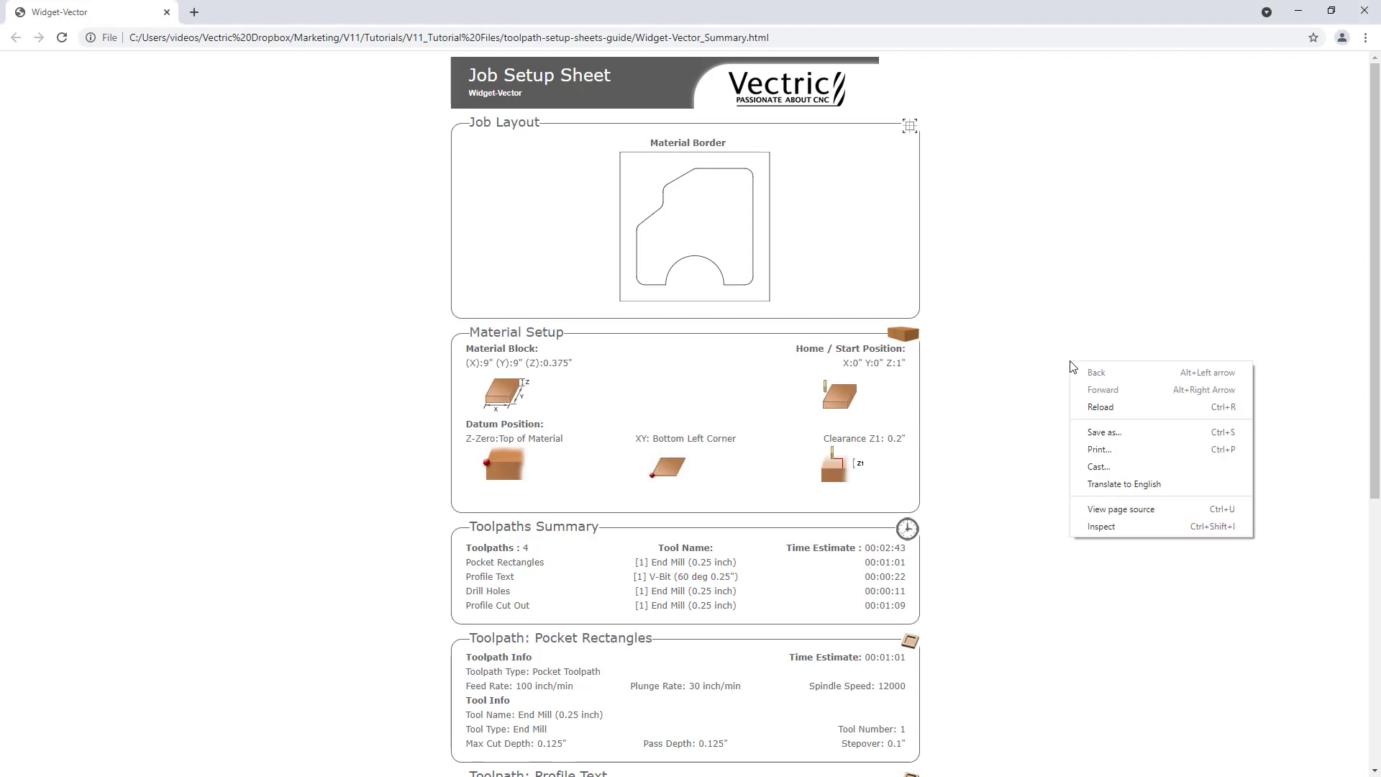
click(1093, 450)
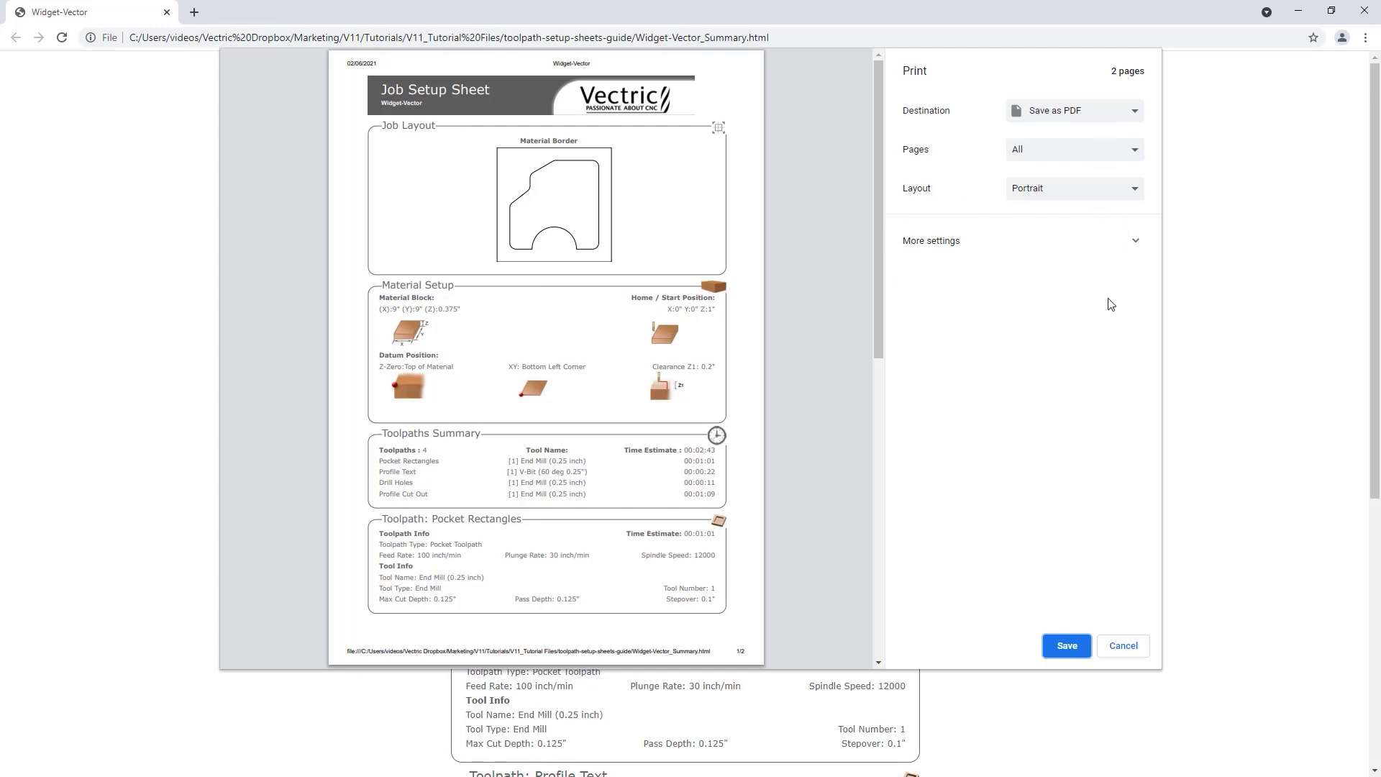
click(1135, 242)
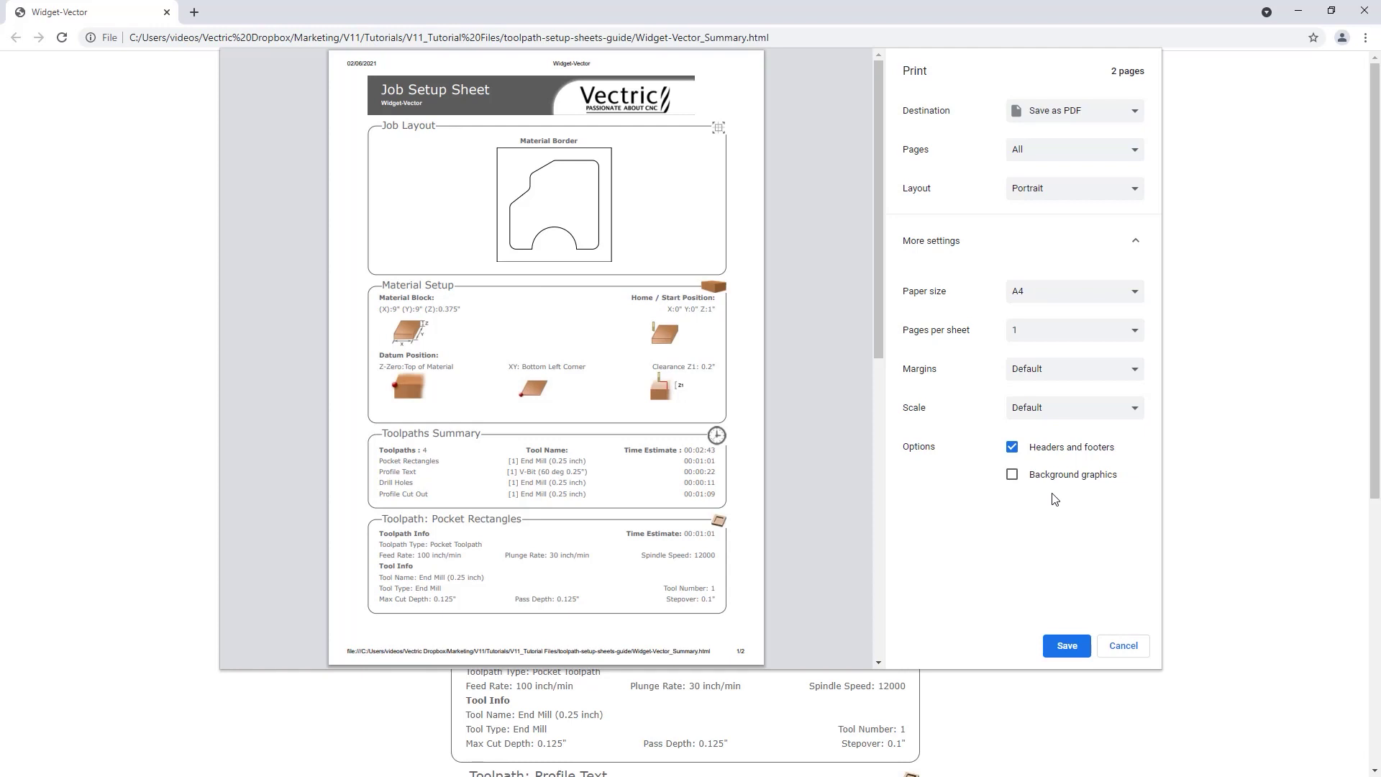
Step: Try Minimum margins for the printed setup sheet and return the margins to Default
click(1090, 372)
click(1039, 410)
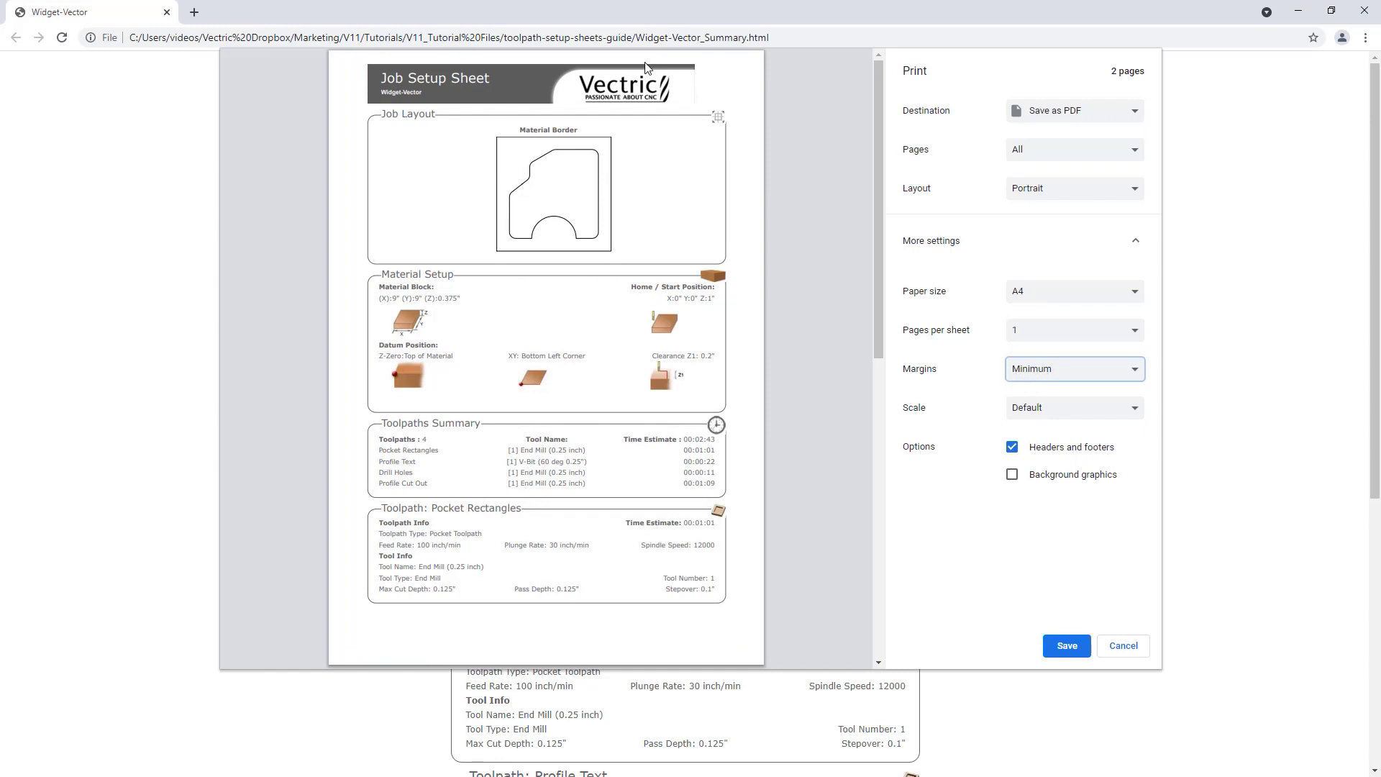
click(1095, 371)
click(1066, 386)
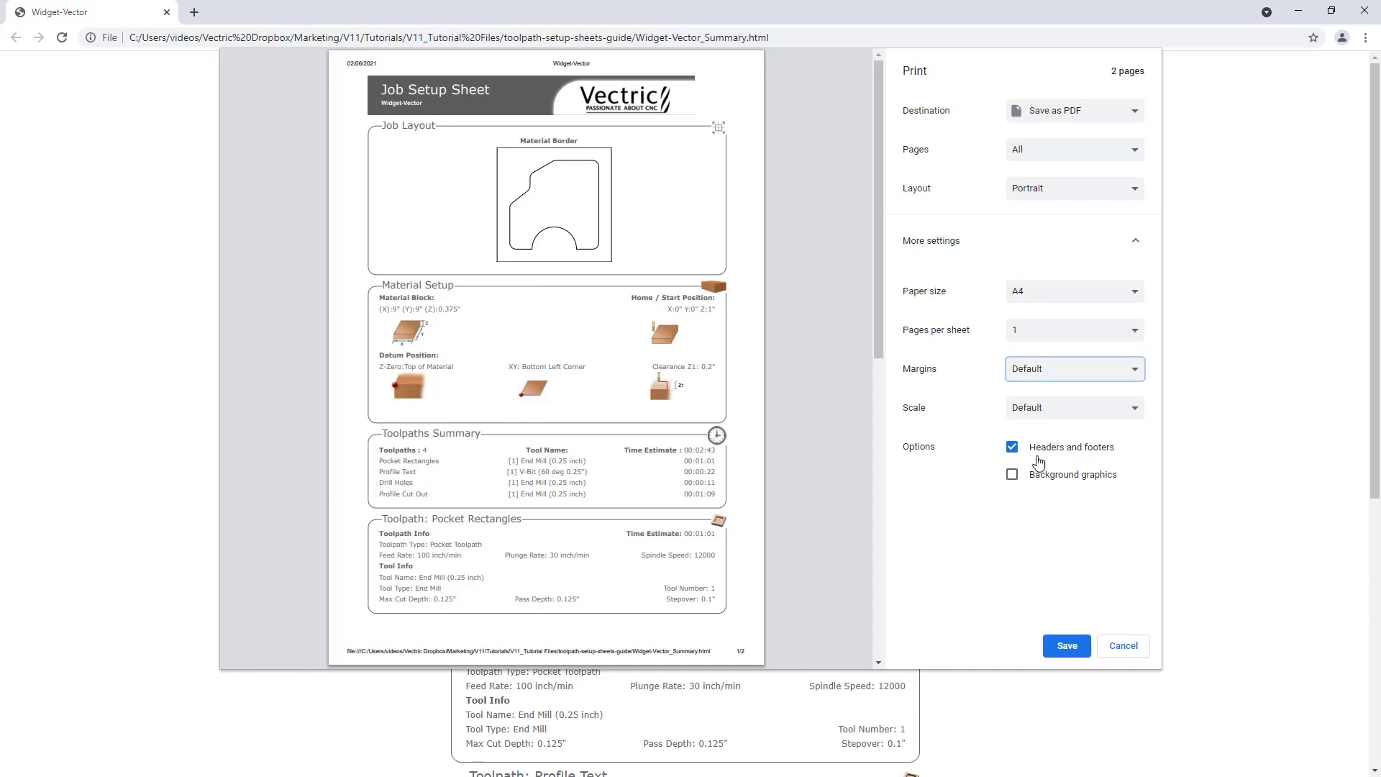
Step: Try toggling the headers and footers and the background graphics options off and on, and cancel printing the setup sheet
click(1012, 448)
click(1013, 447)
click(1013, 477)
click(1013, 476)
click(1122, 646)
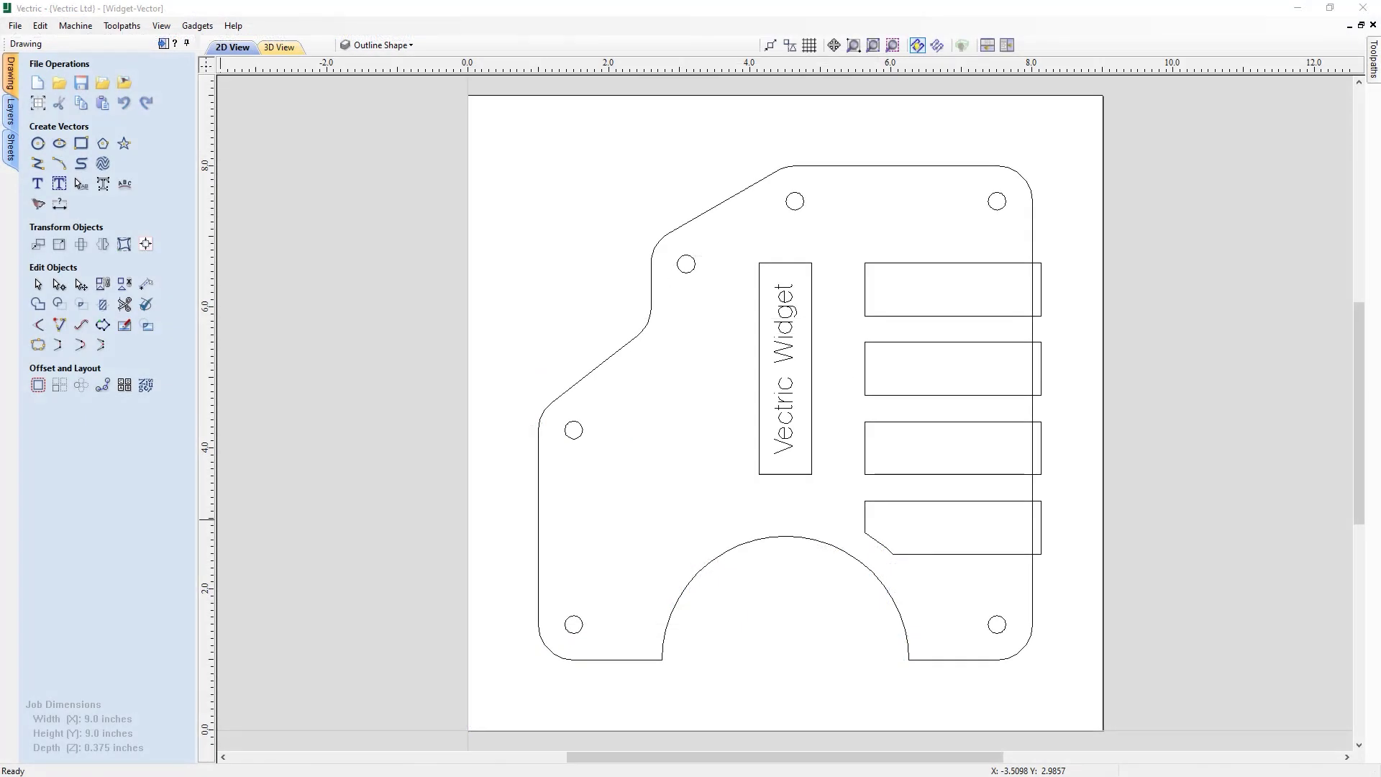
Step: Examine the Setup Sheet Editor gadget's options in the Widget-Vector job, try toggling the Job Notes section, and cancel the editor
click(198, 27)
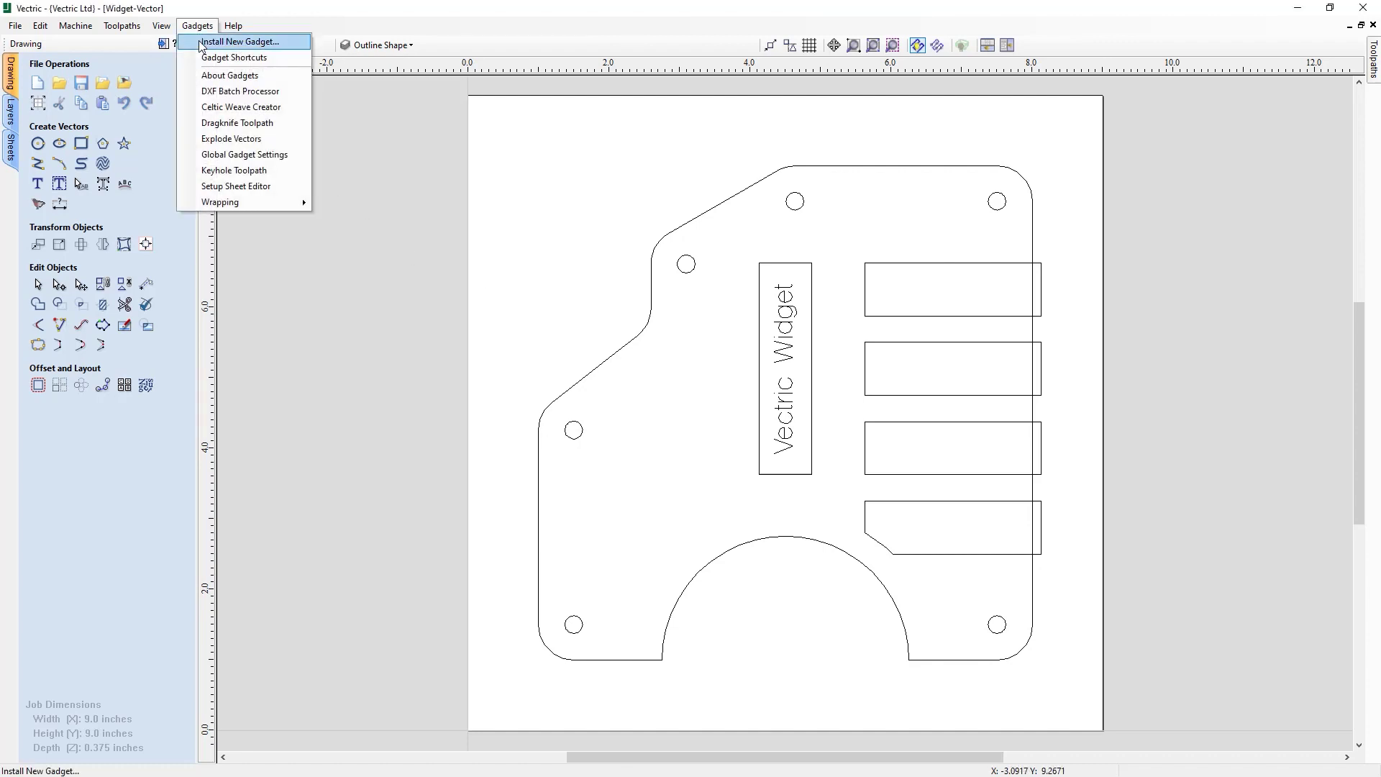
click(230, 189)
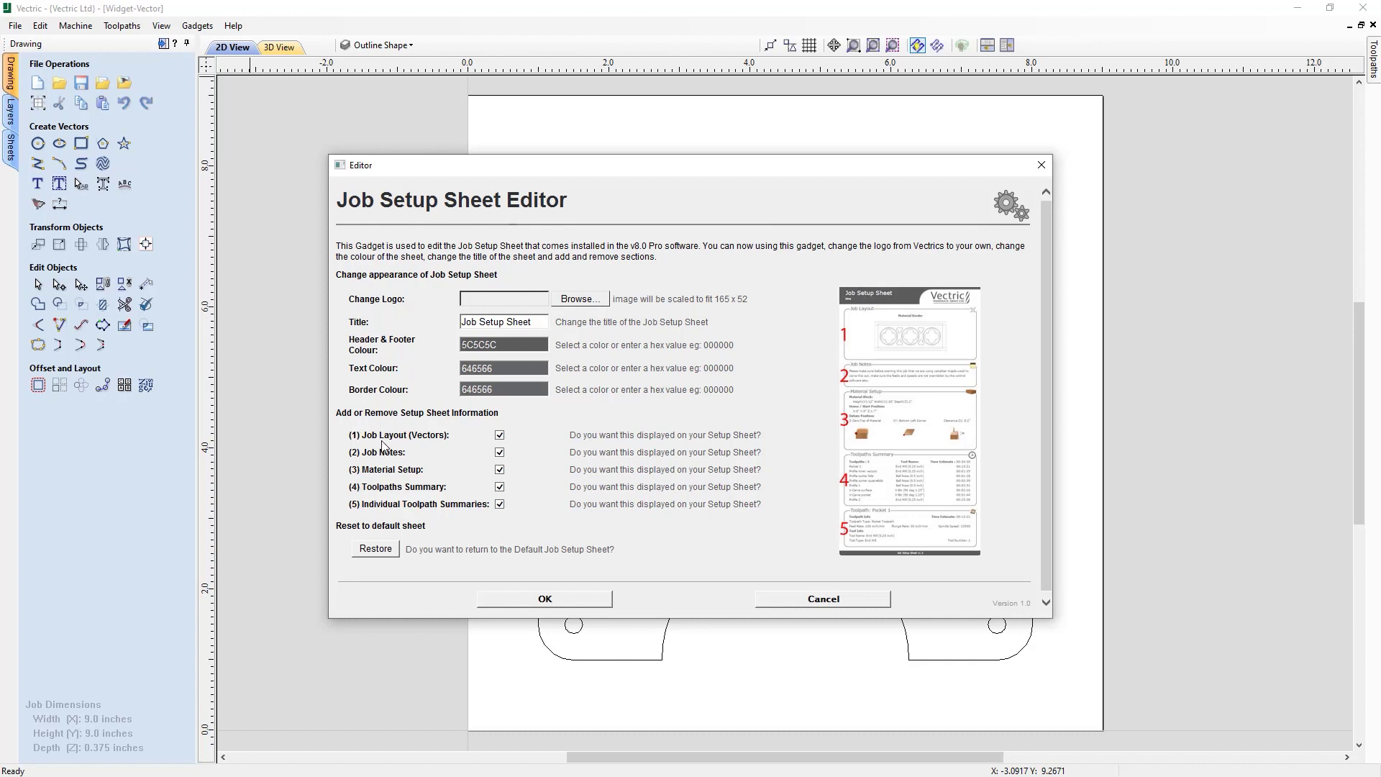
click(500, 453)
click(500, 451)
click(839, 601)
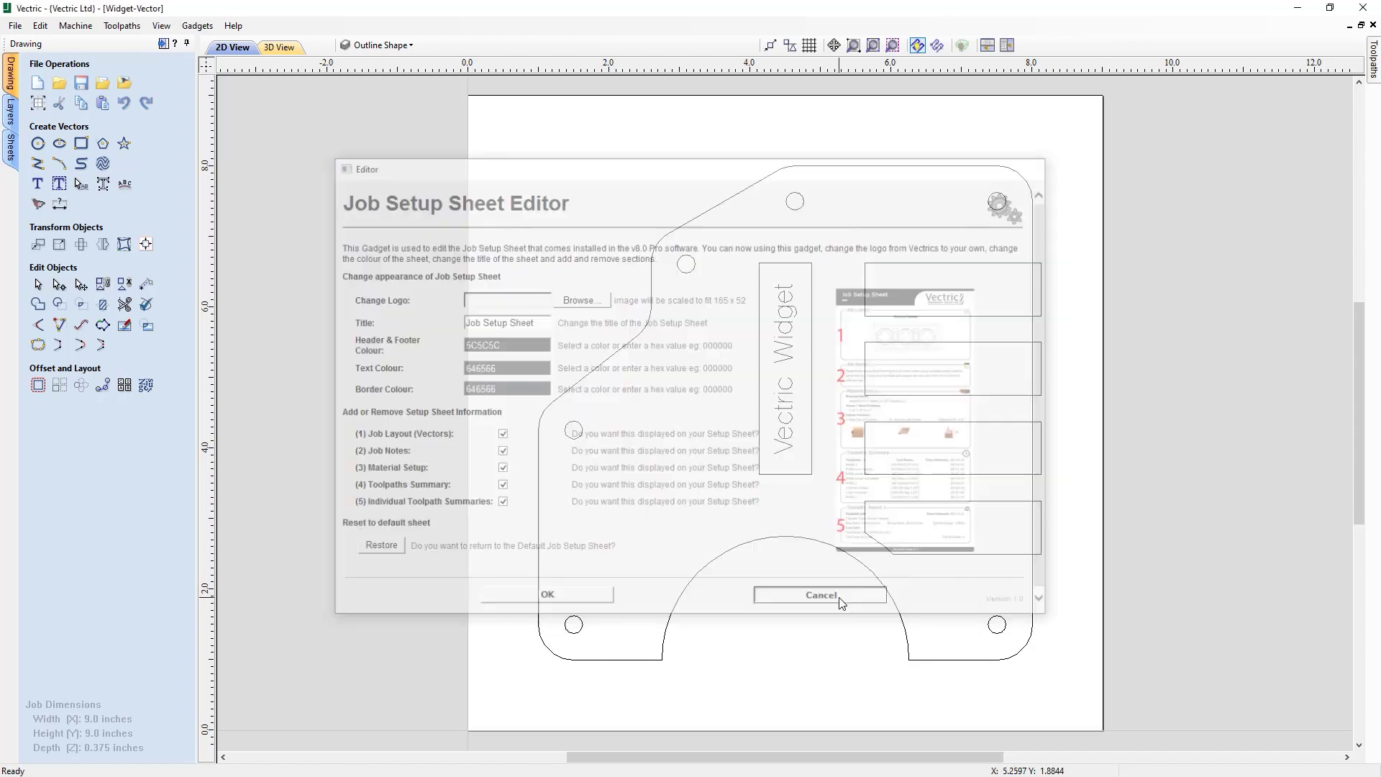